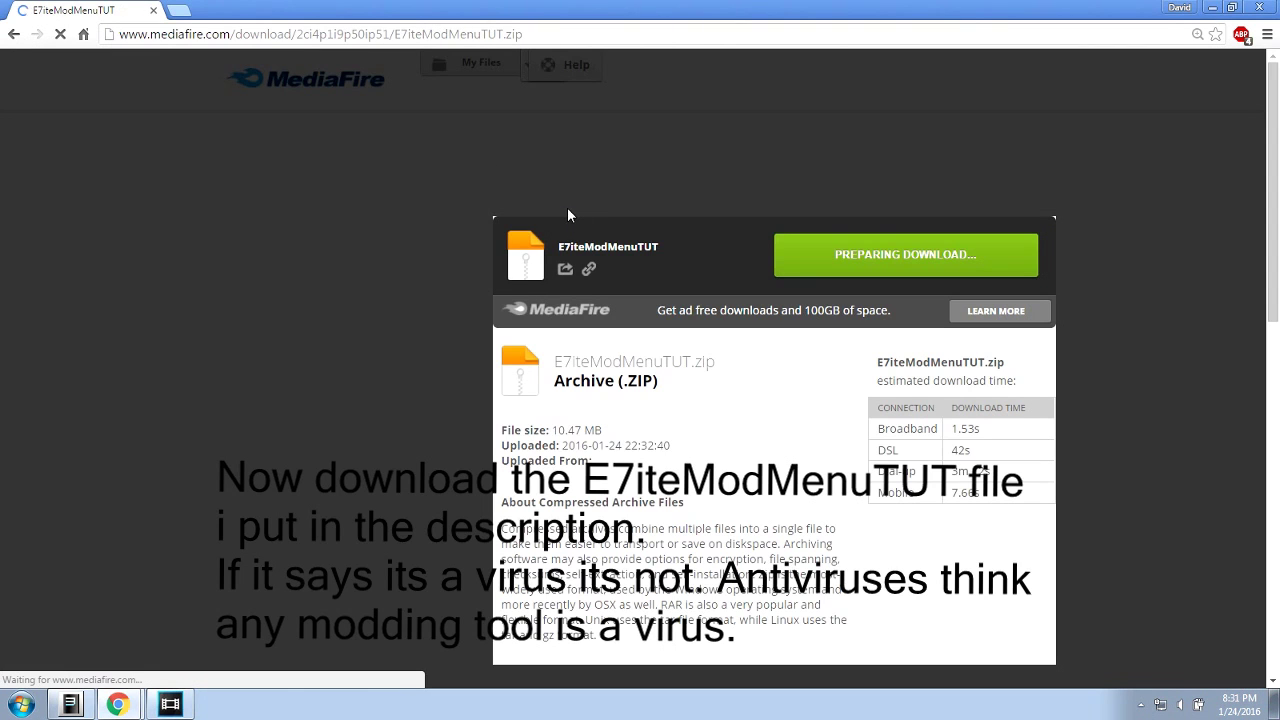
- Download E7iteModMenuTUT.zip from the MediaFire page into the Downloads folder, replacing the existing copy
scroll(722, 230, "down", 1)
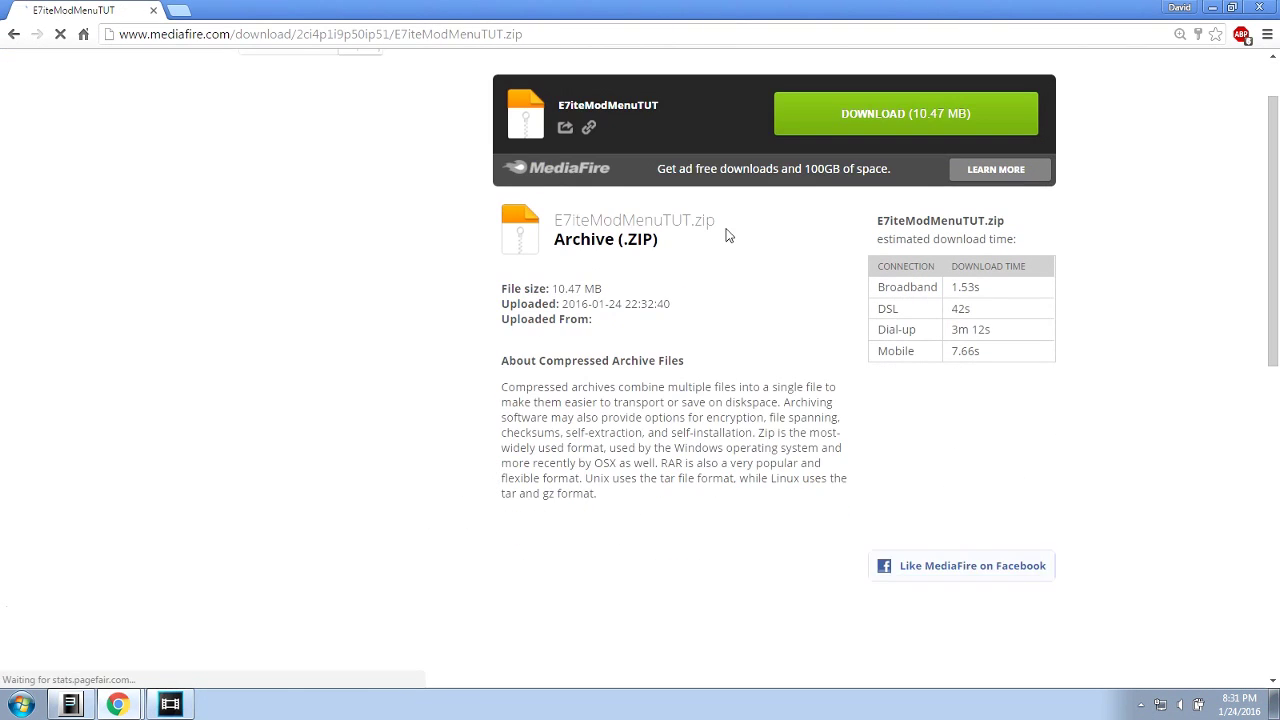
scroll(728, 235, "up", 1)
left_click(840, 210)
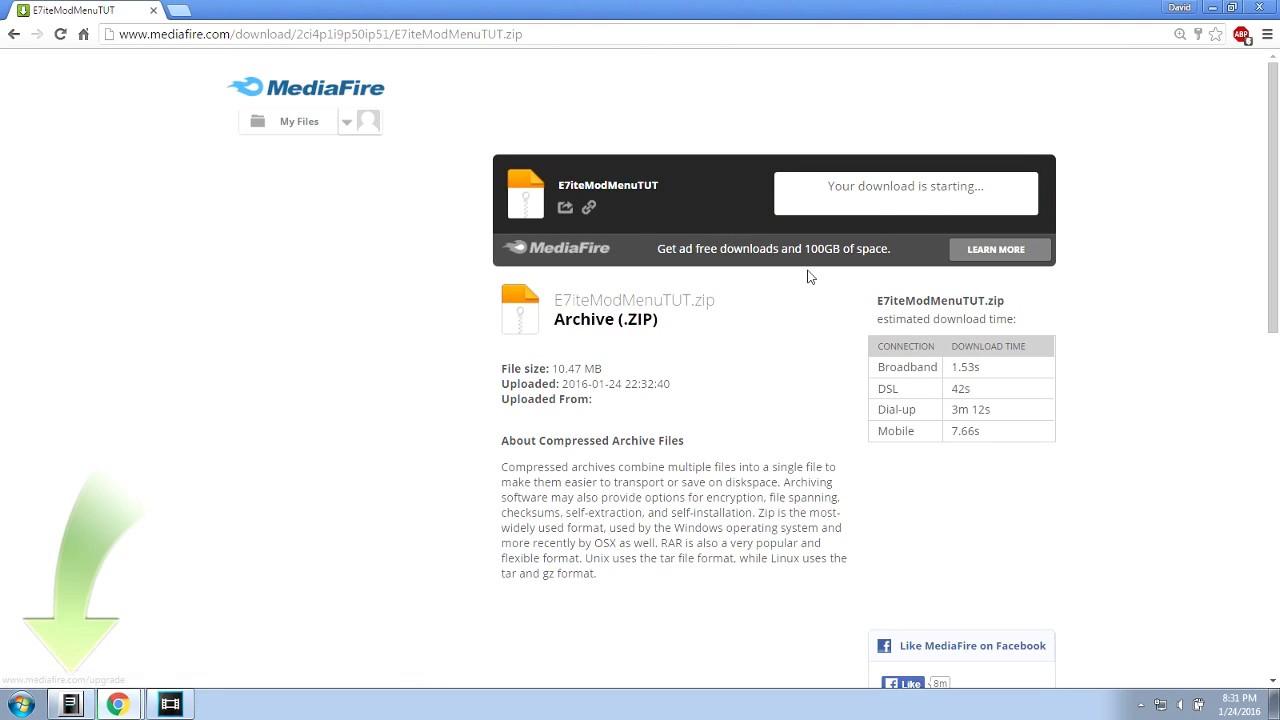
left_click(90, 147)
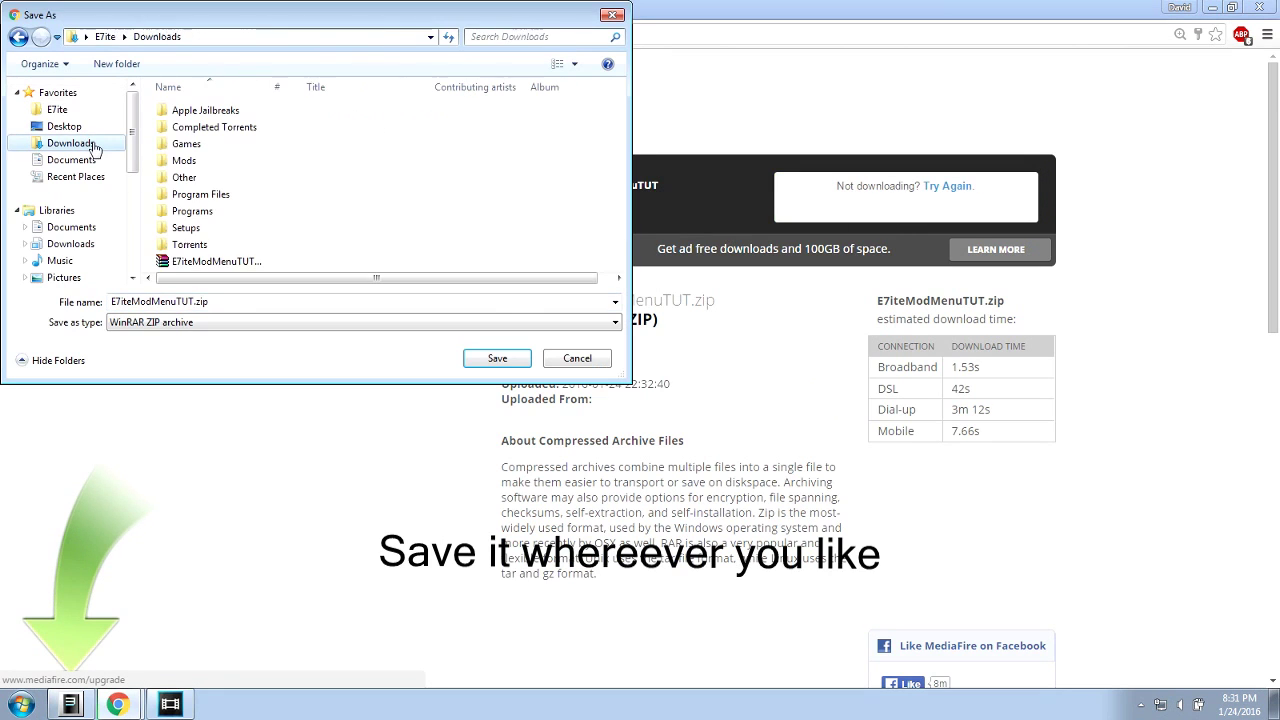
left_click(485, 359)
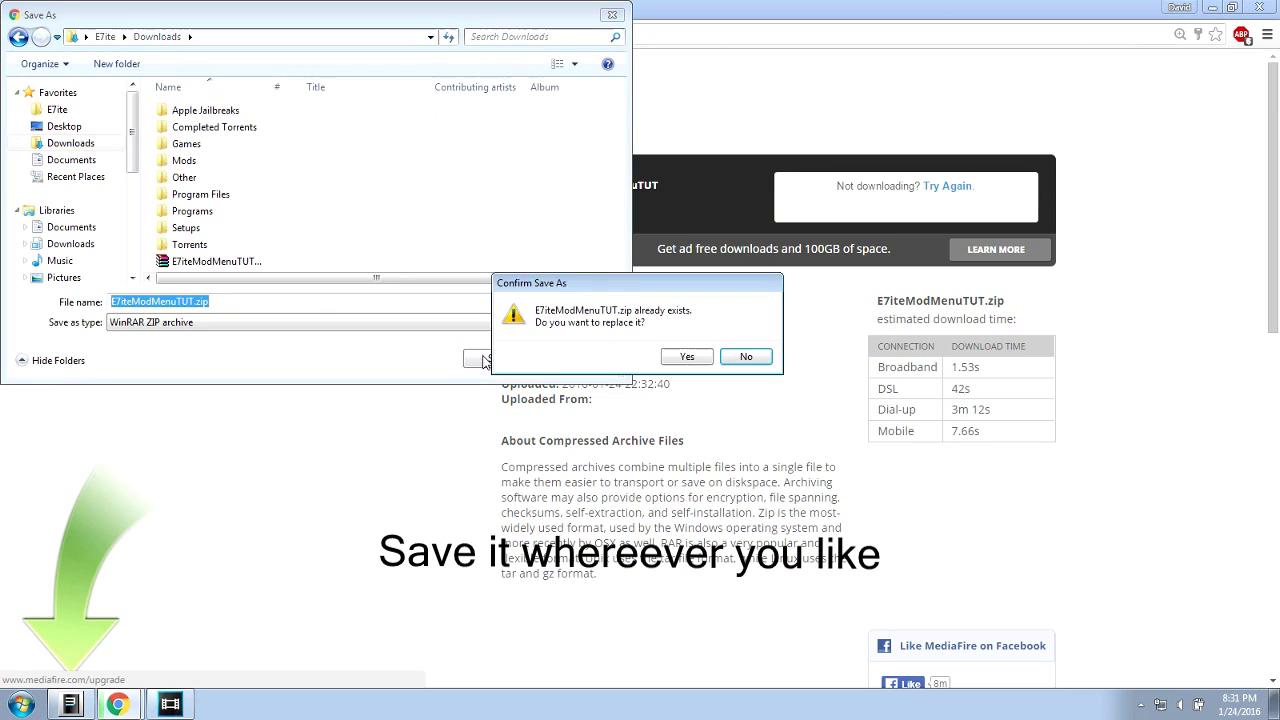
left_click(687, 357)
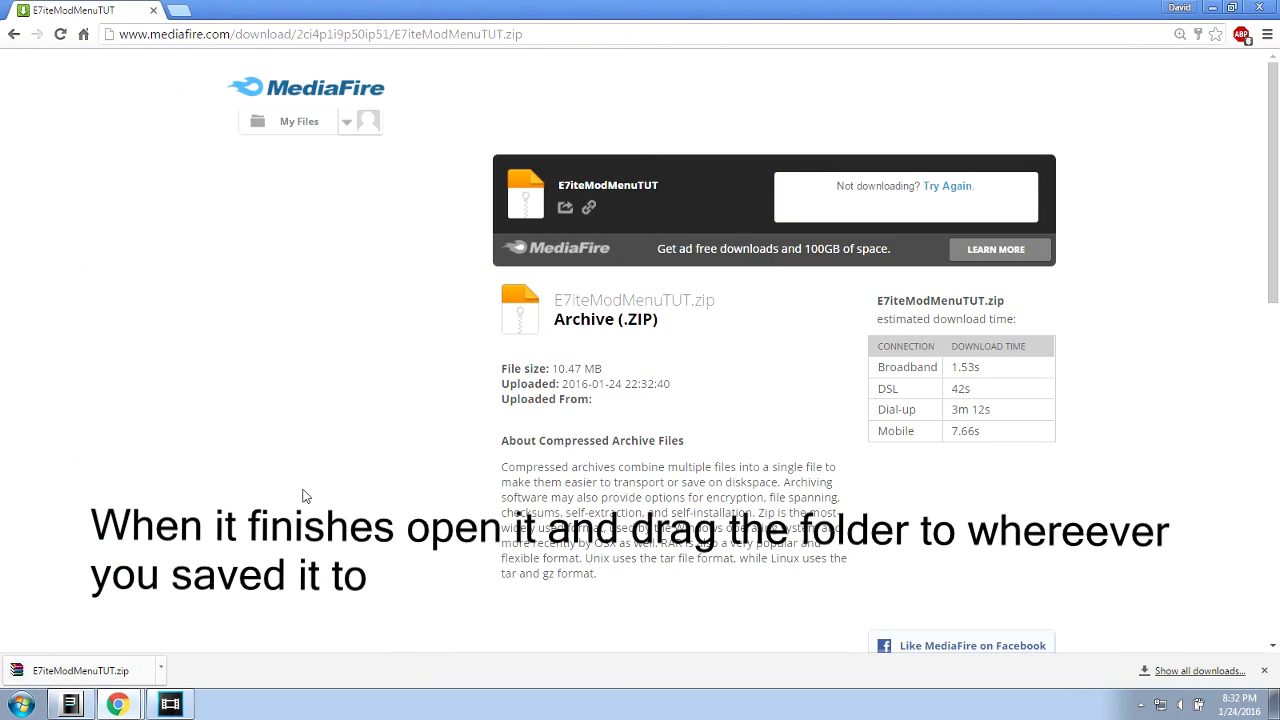
- Open the downloaded archive in WinRAR and extract its E7iteModMenuTUT folder into the Downloads folder
left_click(104, 668)
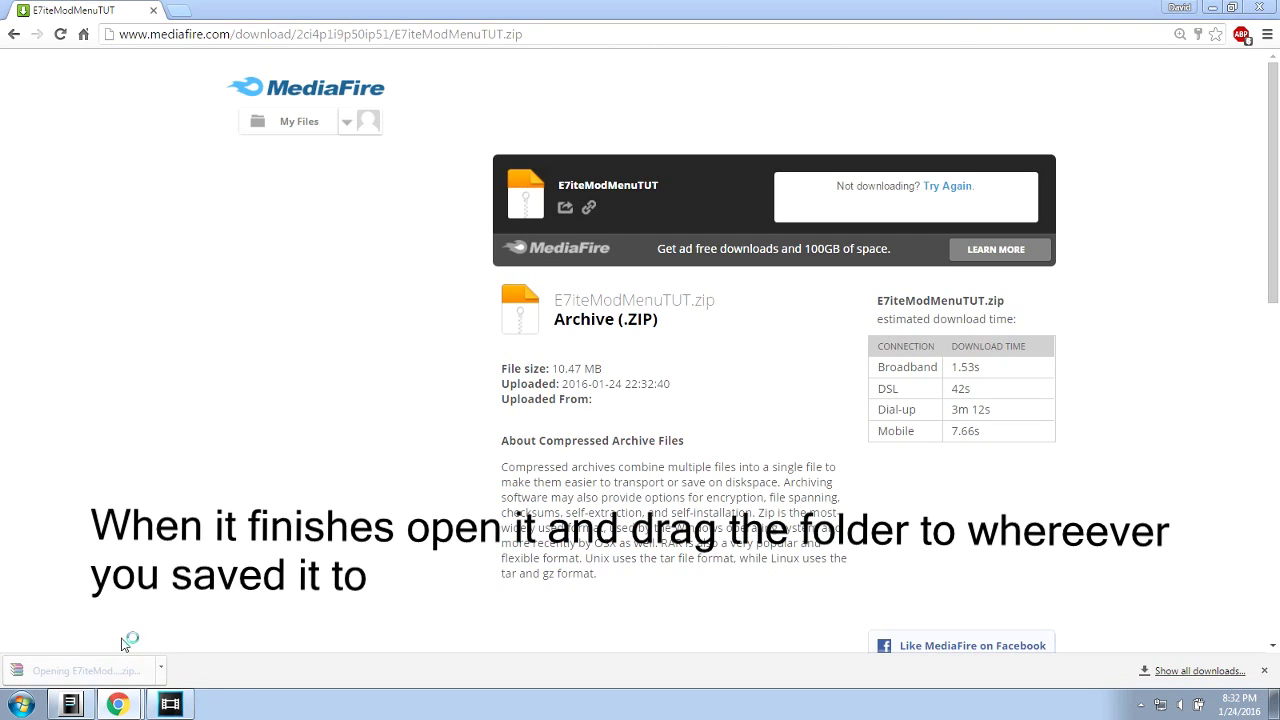
left_click(22, 705)
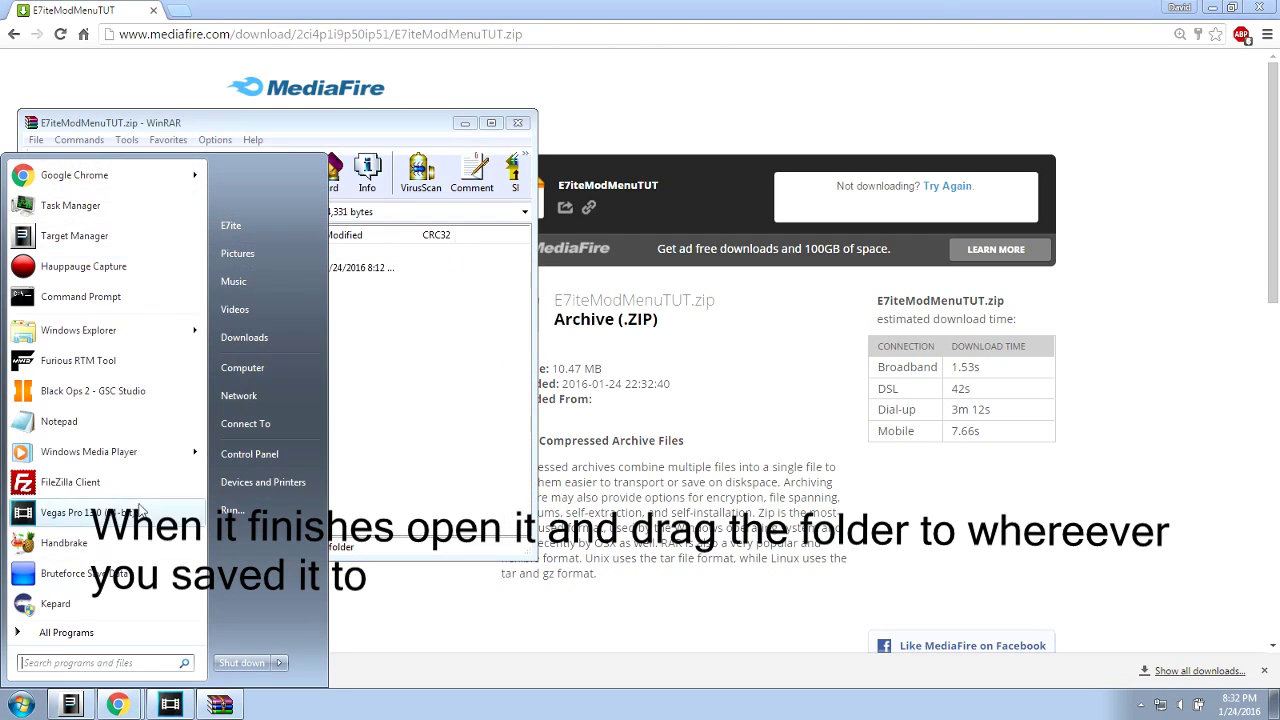
left_click(318, 333)
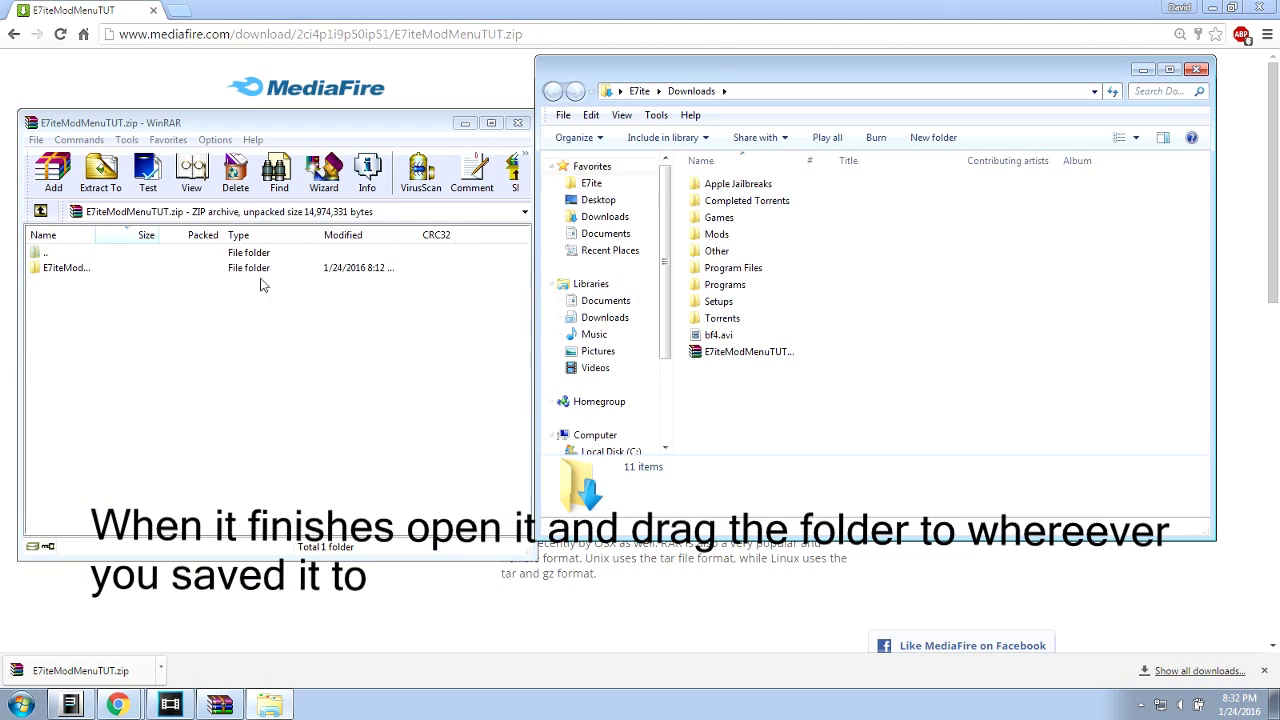
left_click_drag(80, 276, 777, 415)
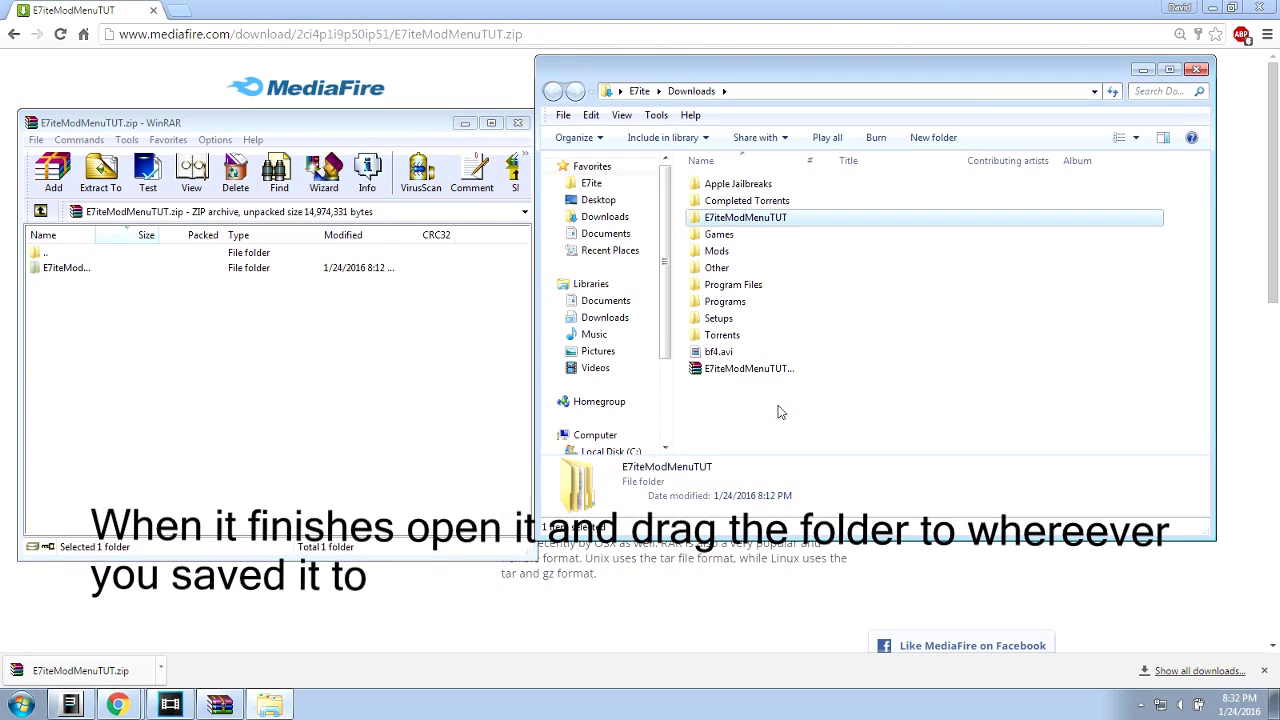
- Launch Awesome-Update-Finder-0.3.exe from its folder inside the extracted E7iteModMenuTUT folder
double_click(750, 217)
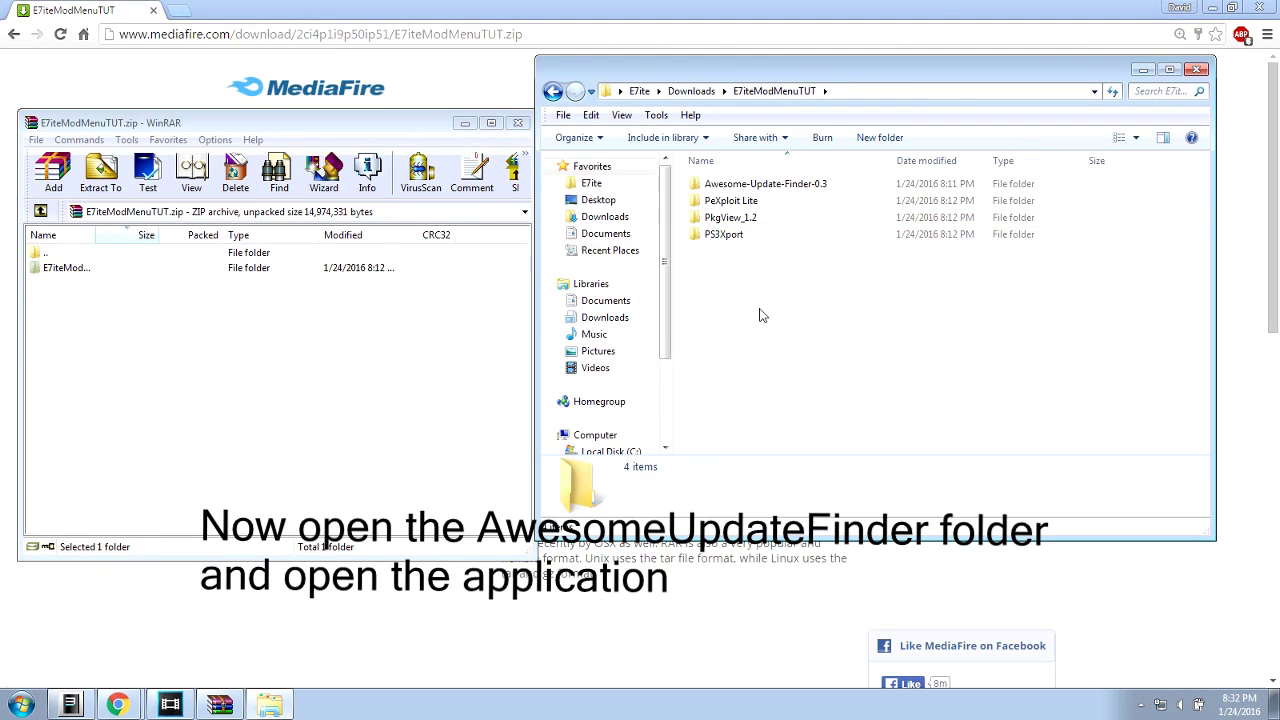
double_click(782, 186)
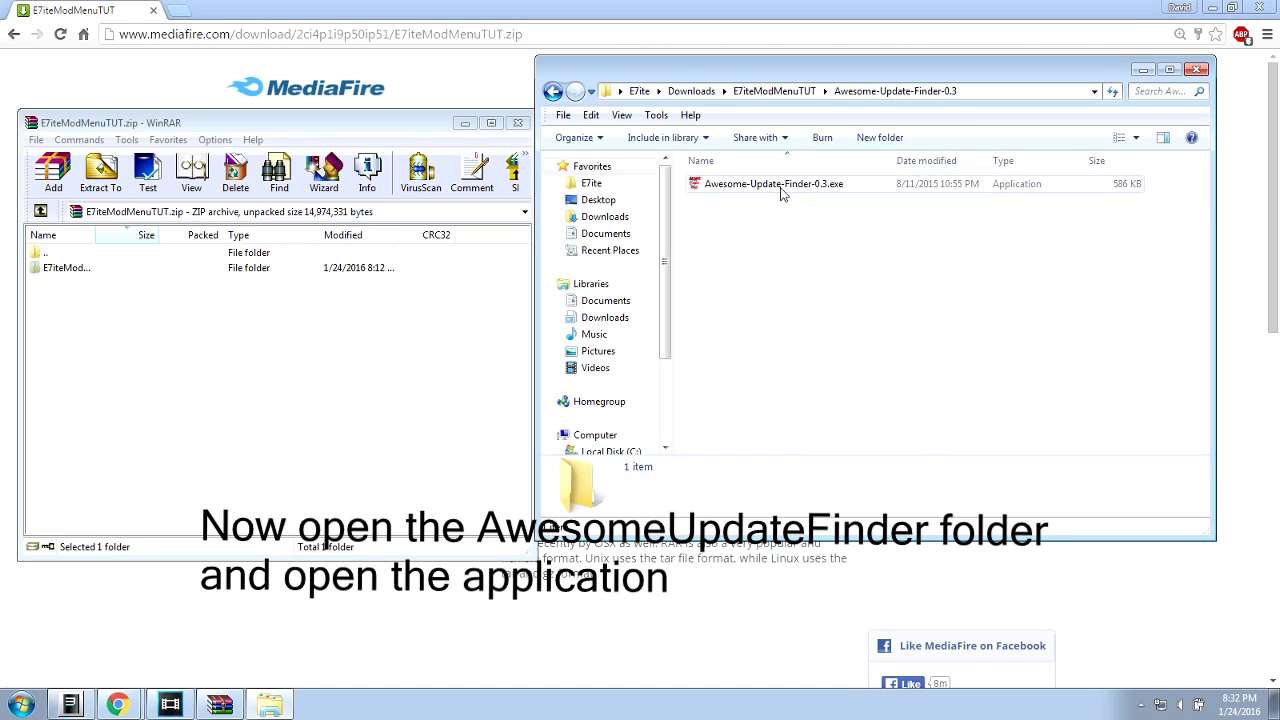
double_click(780, 186)
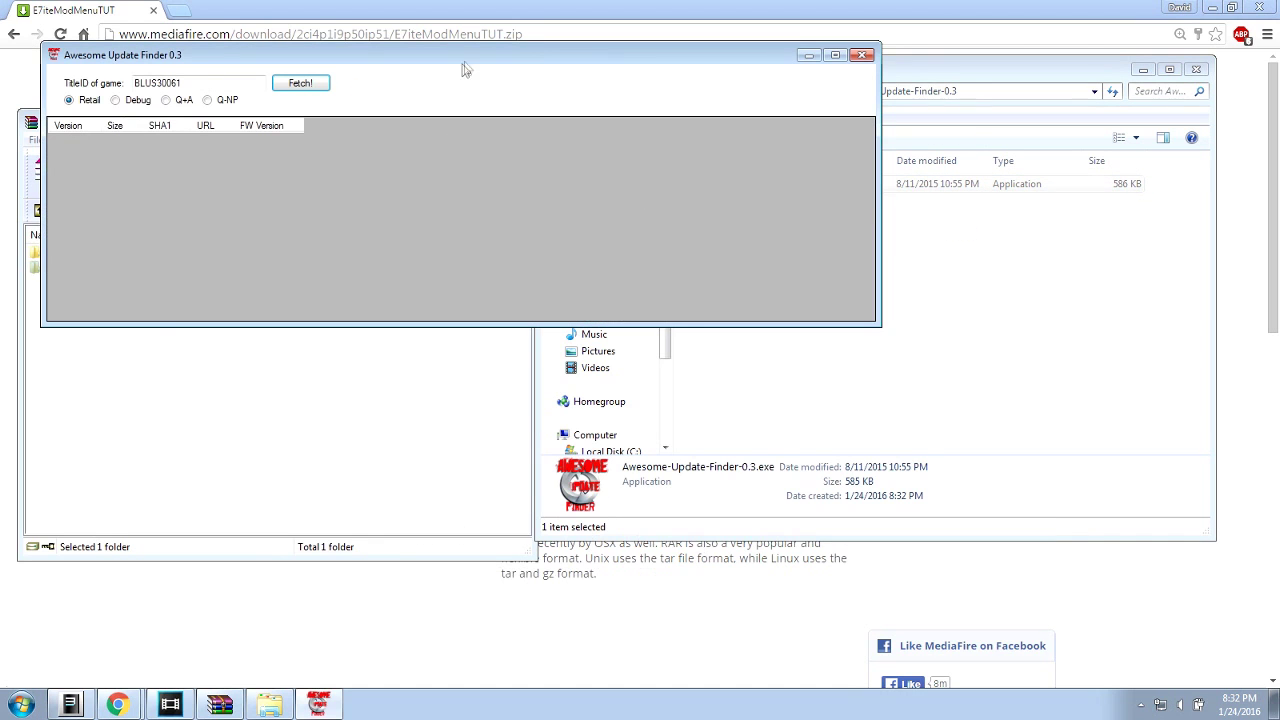
- Fetch the available retail game updates for title ID BLUS30377
left_click_drag(458, 56, 624, 135)
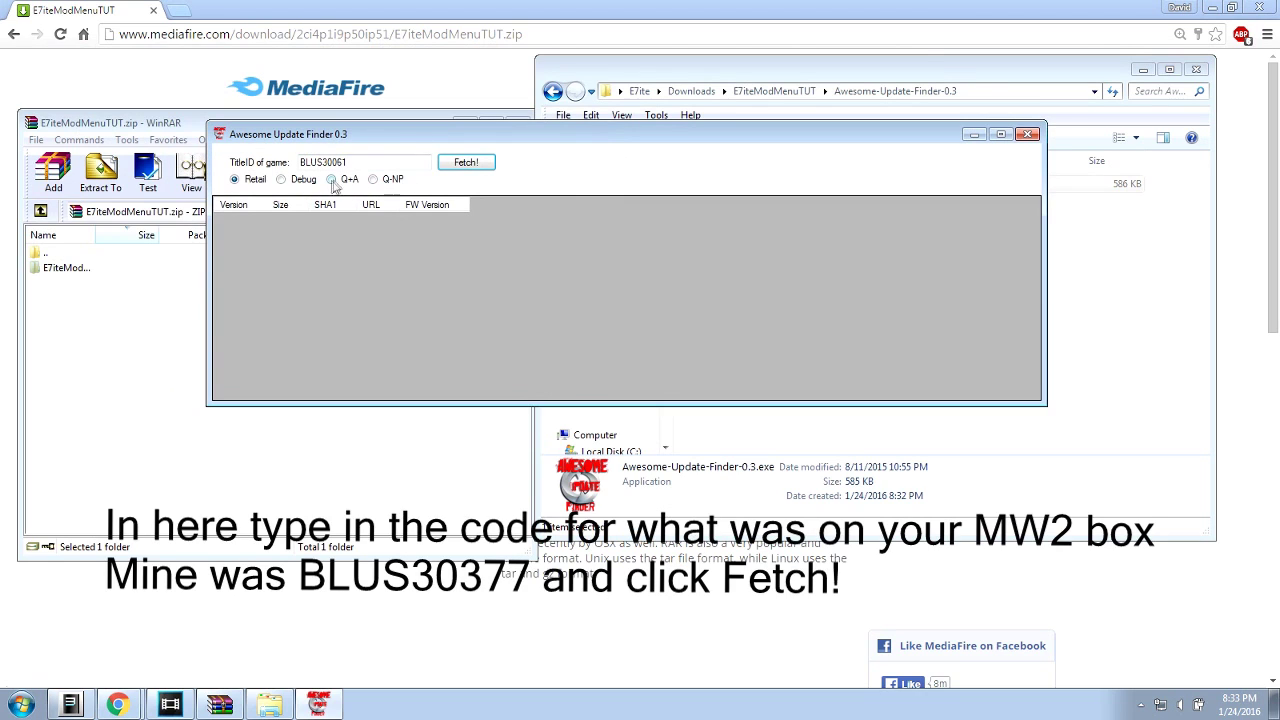
left_click(368, 162)
left_click(467, 163)
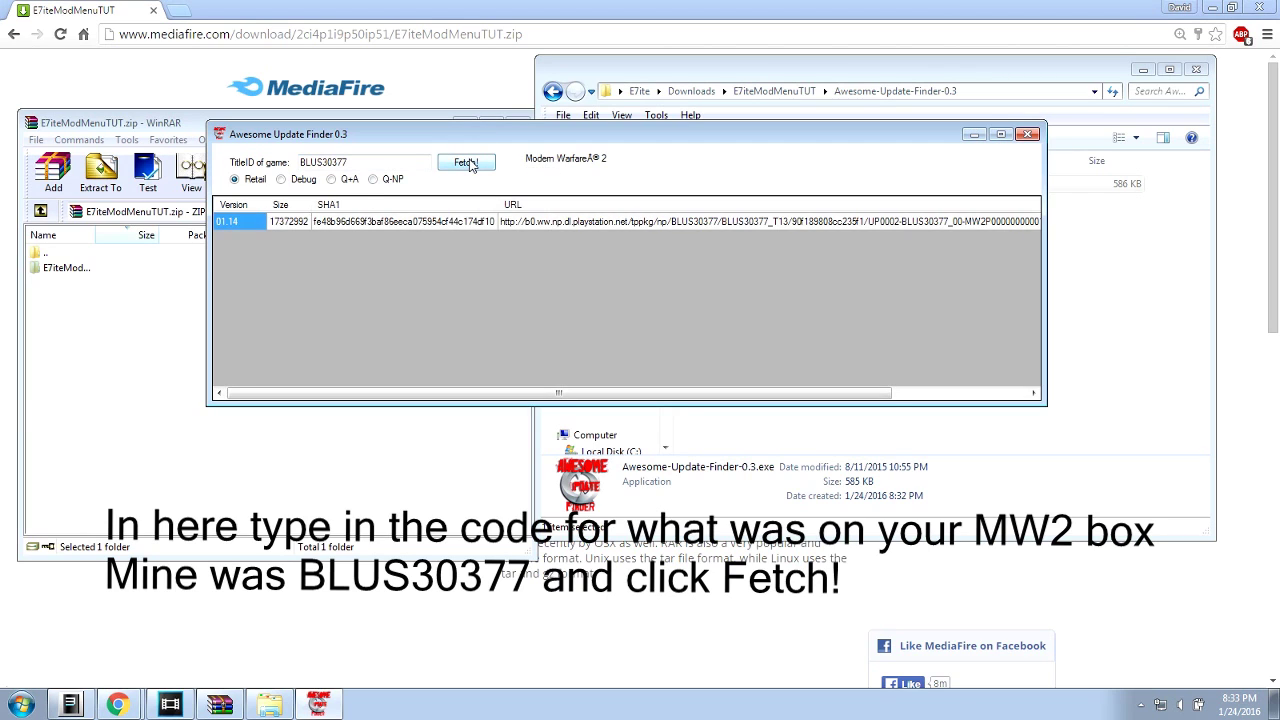
- Copy the download URL of the version 01.14 update
left_click(545, 222)
right_click(556, 224)
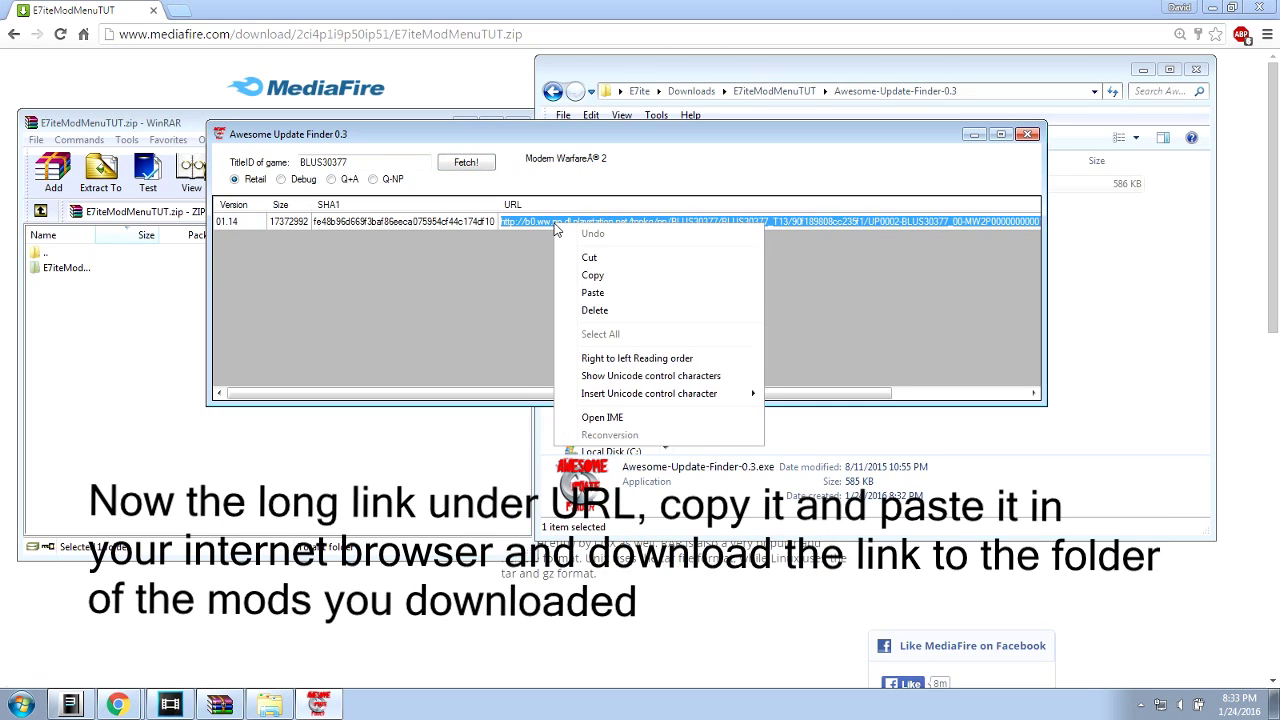
left_click(599, 279)
- Switch to Chrome, load the copied URL in a new tab and save the .pkg file in the E7iteModMenuTUT folder
left_click(323, 9)
left_click(186, 11)
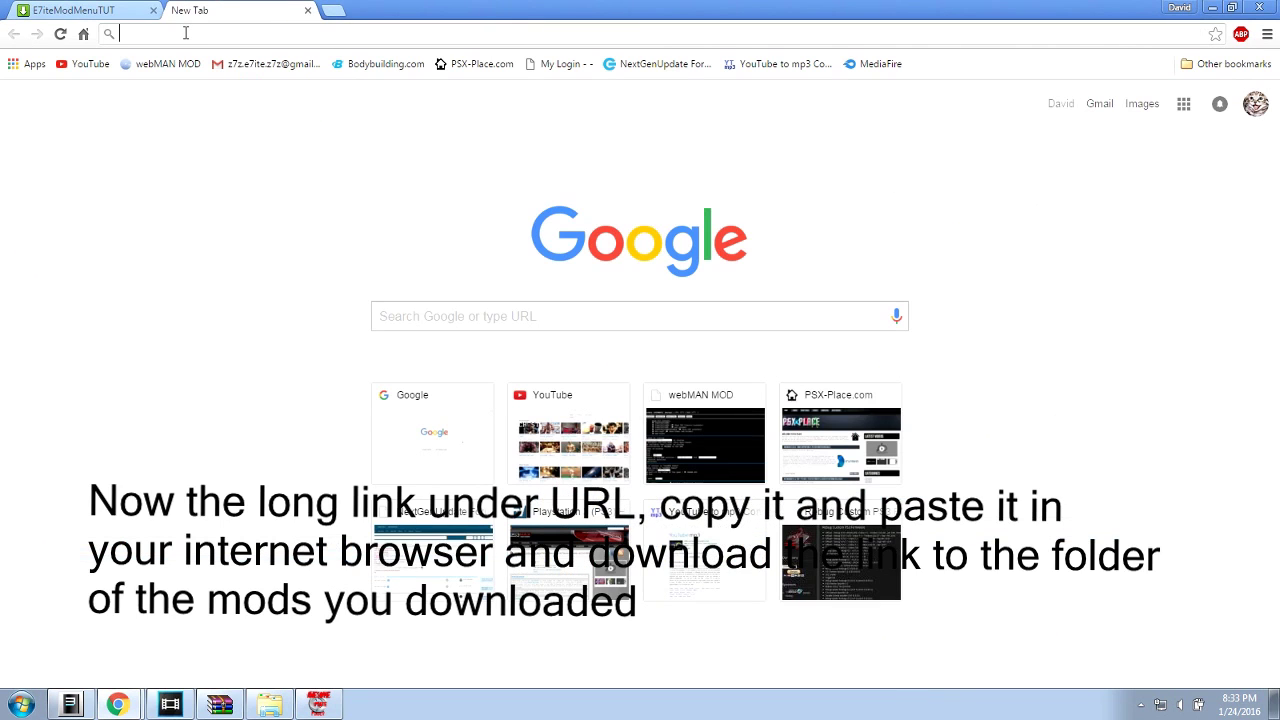
key("ctrl+v")
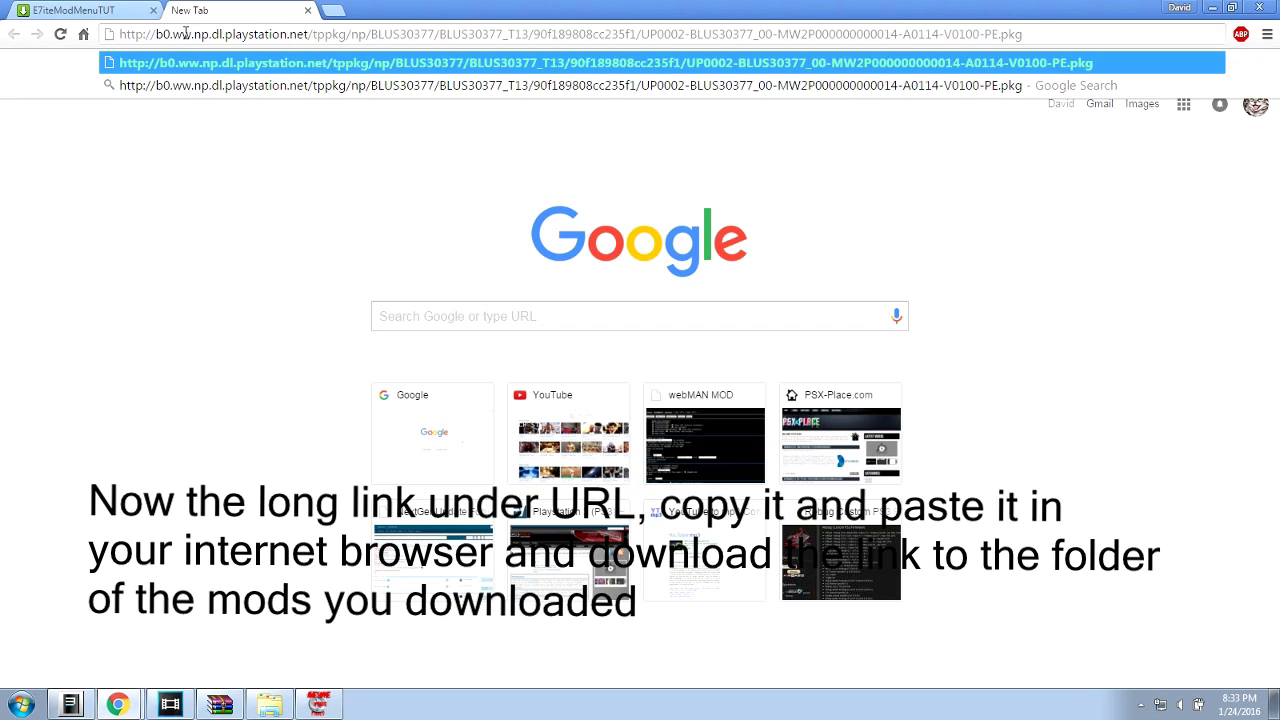
key("Return")
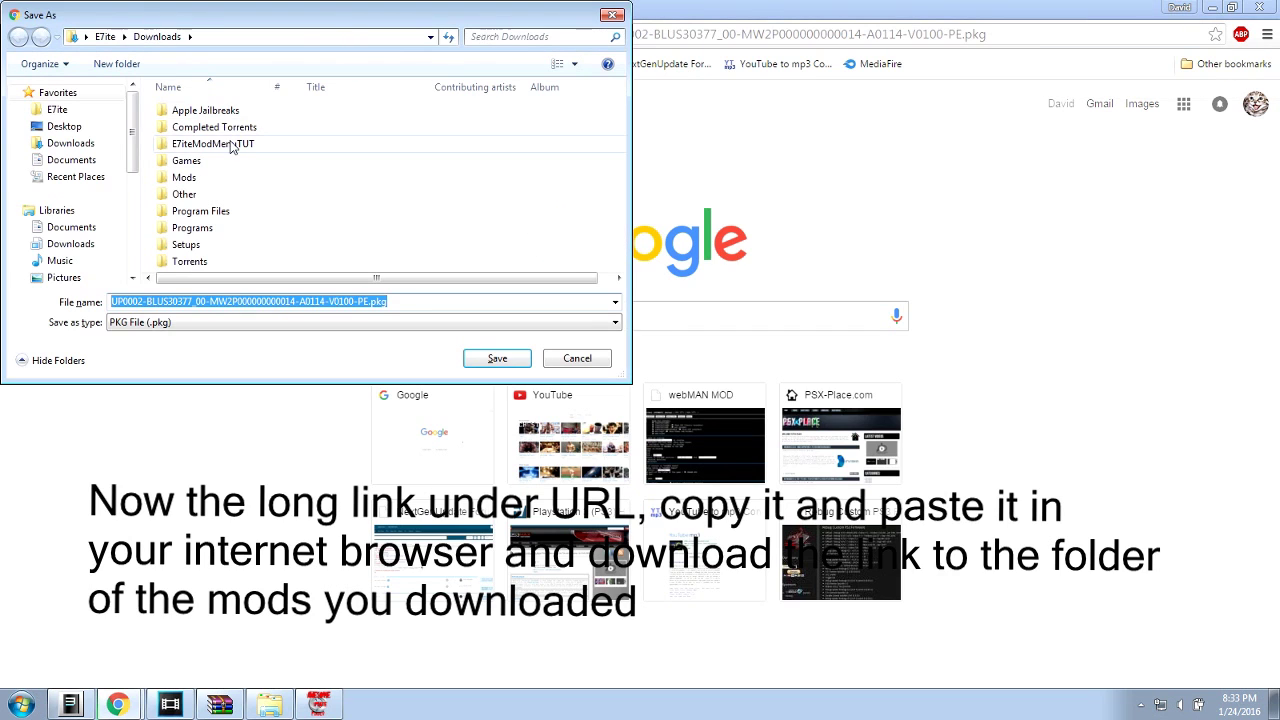
double_click(228, 148)
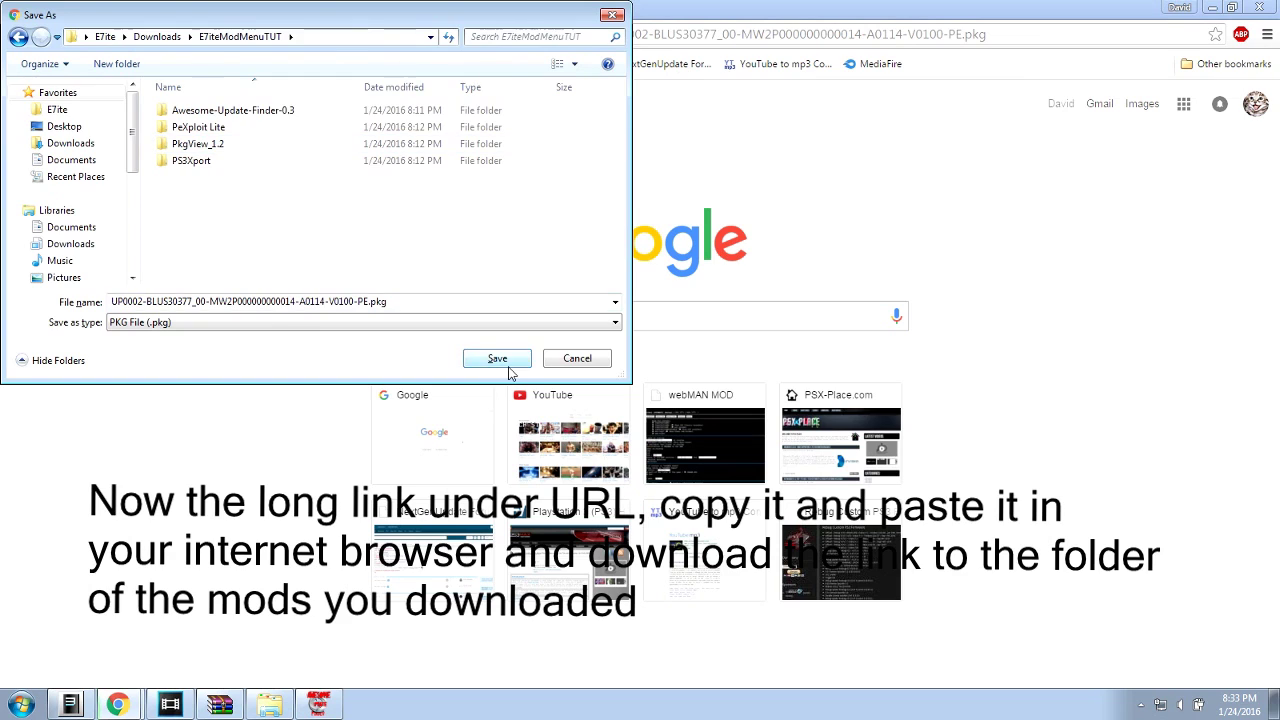
left_click(497, 358)
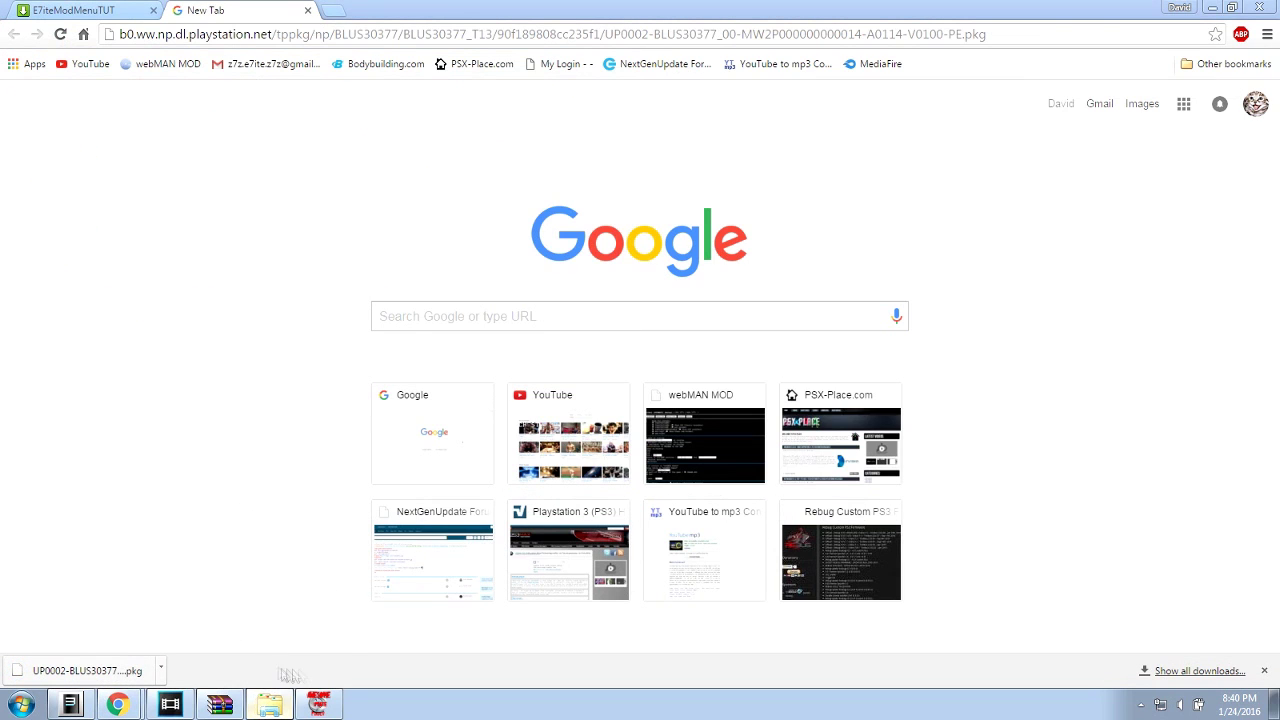
- Copy the downloaded UP0002-BLUS30377 update package from the E7iteModMenuTUT folder in Downloads into its PkgView_1.2 subfolder
left_click(269, 705)
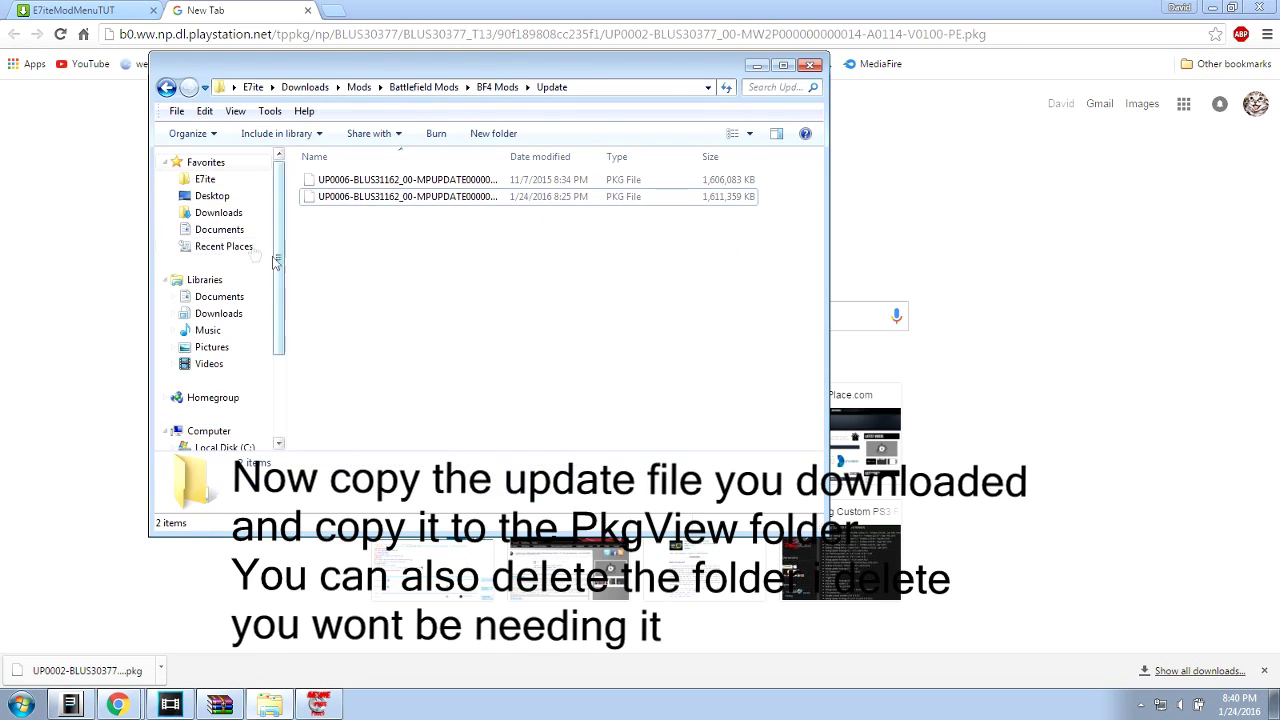
left_click(218, 212)
double_click(378, 219)
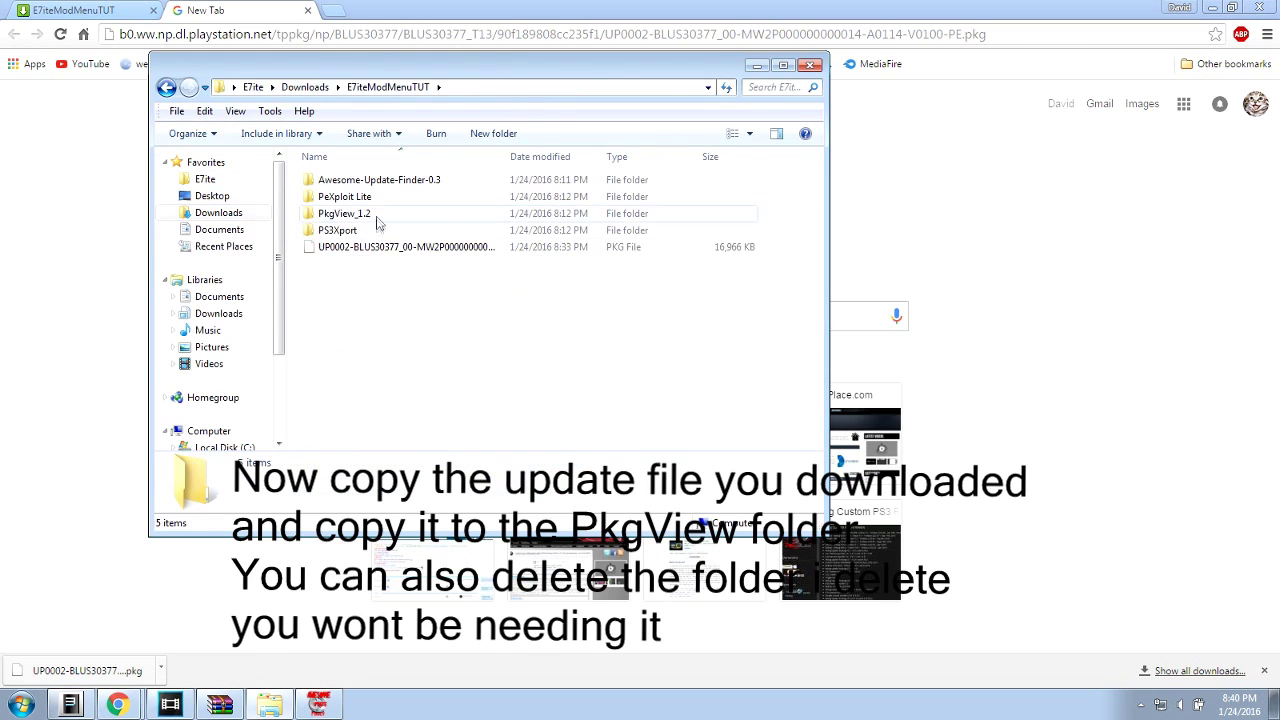
left_click(368, 248)
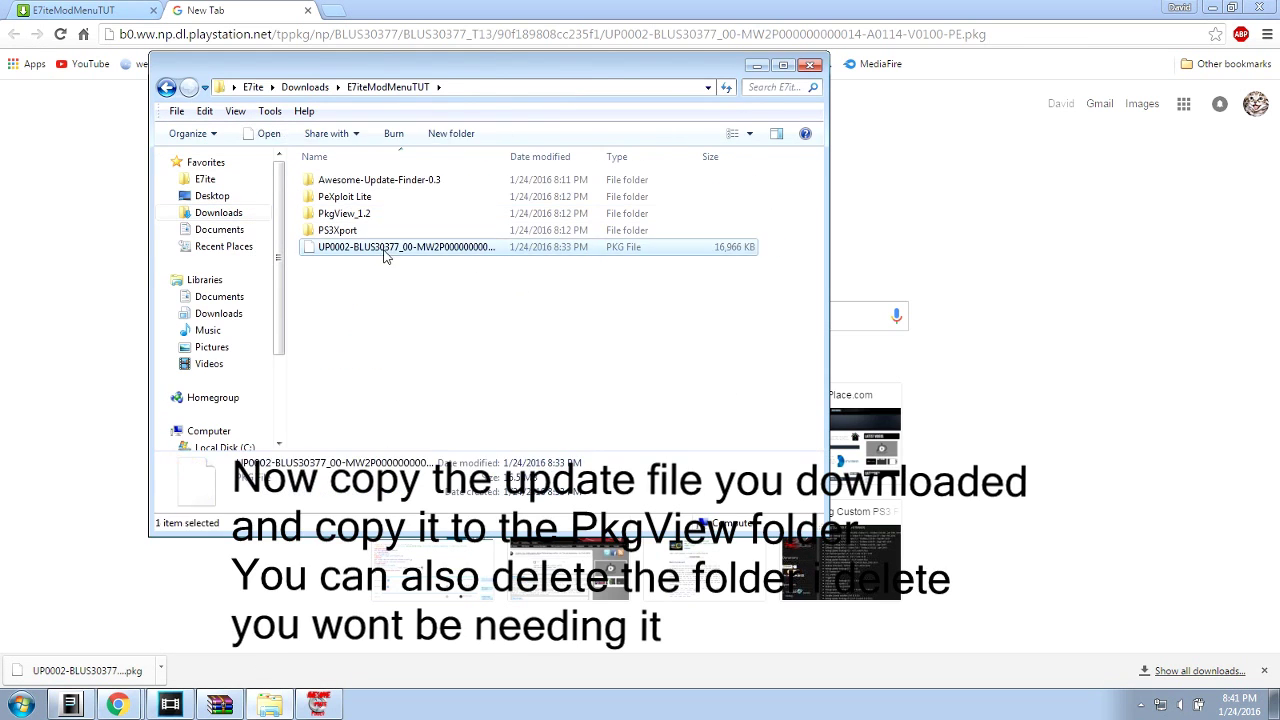
left_click_drag(365, 224, 363, 214)
double_click(363, 214)
right_click(337, 177)
left_click(400, 457)
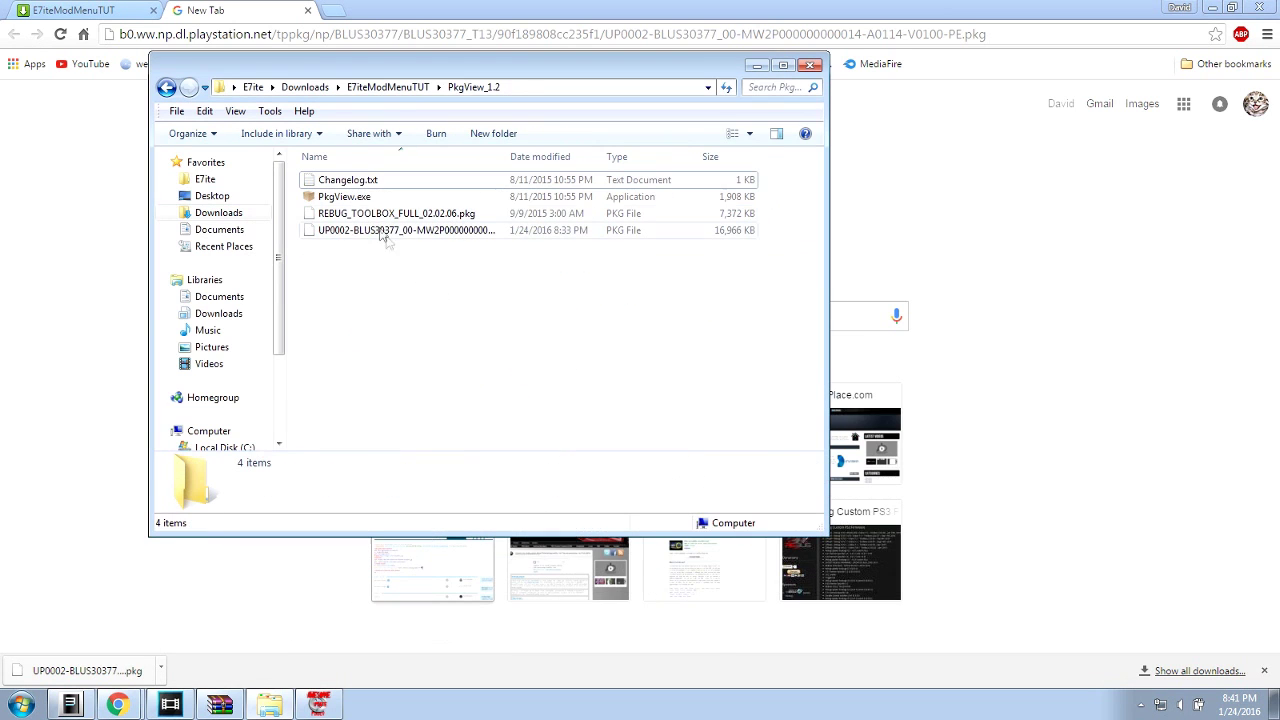
- Launch PkgView.exe and load the UP0002-BLUS30377 update package from the PkgView_1.2 folder into it
left_click(360, 201)
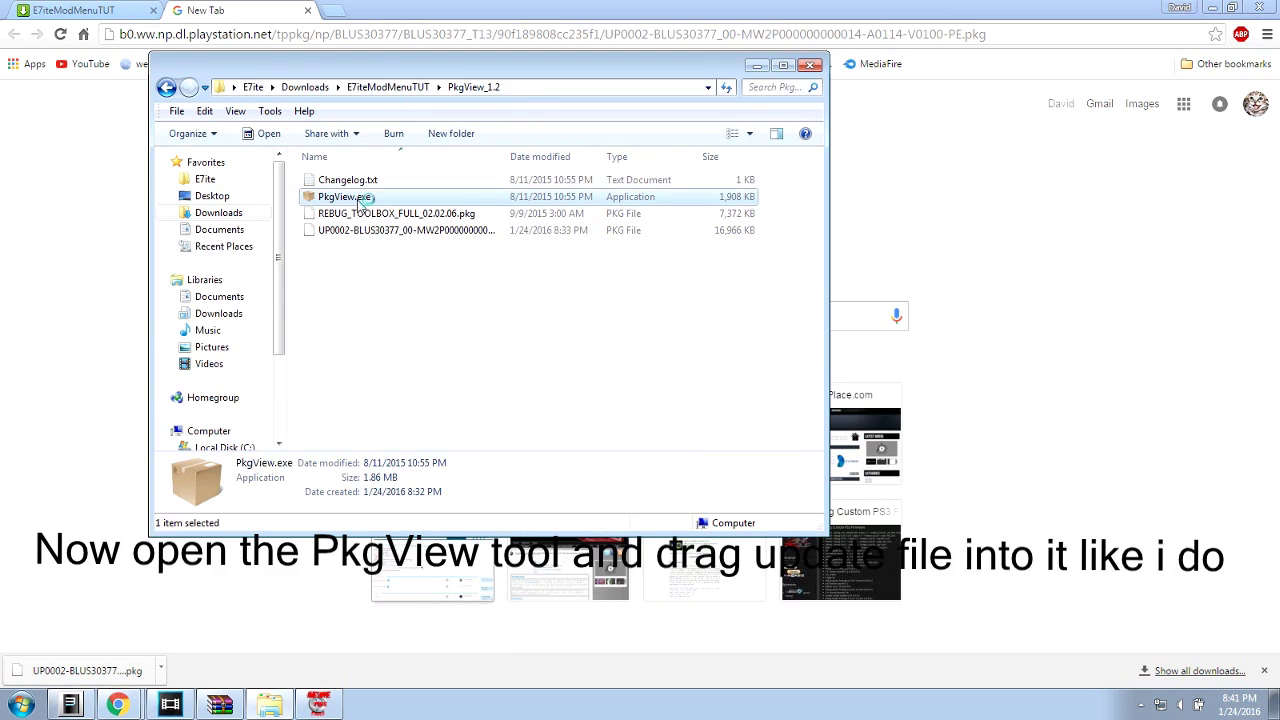
left_click(363, 284)
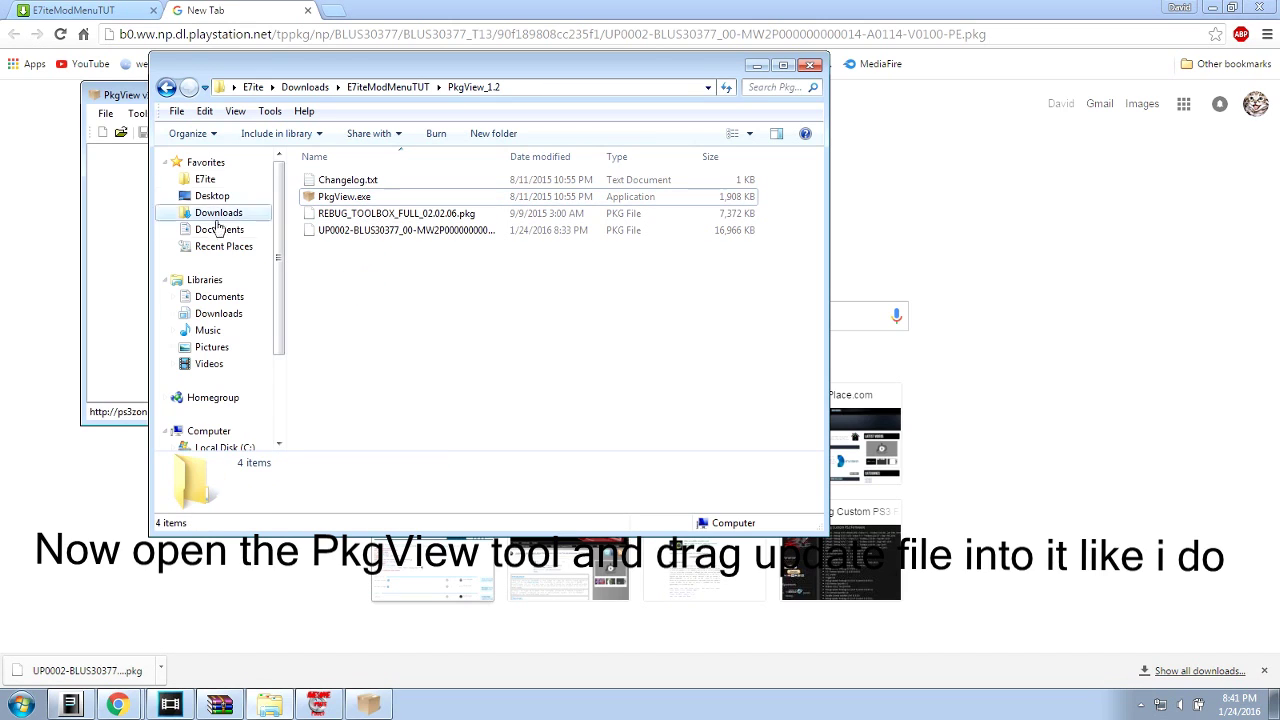
left_click(143, 190)
left_click(658, 306)
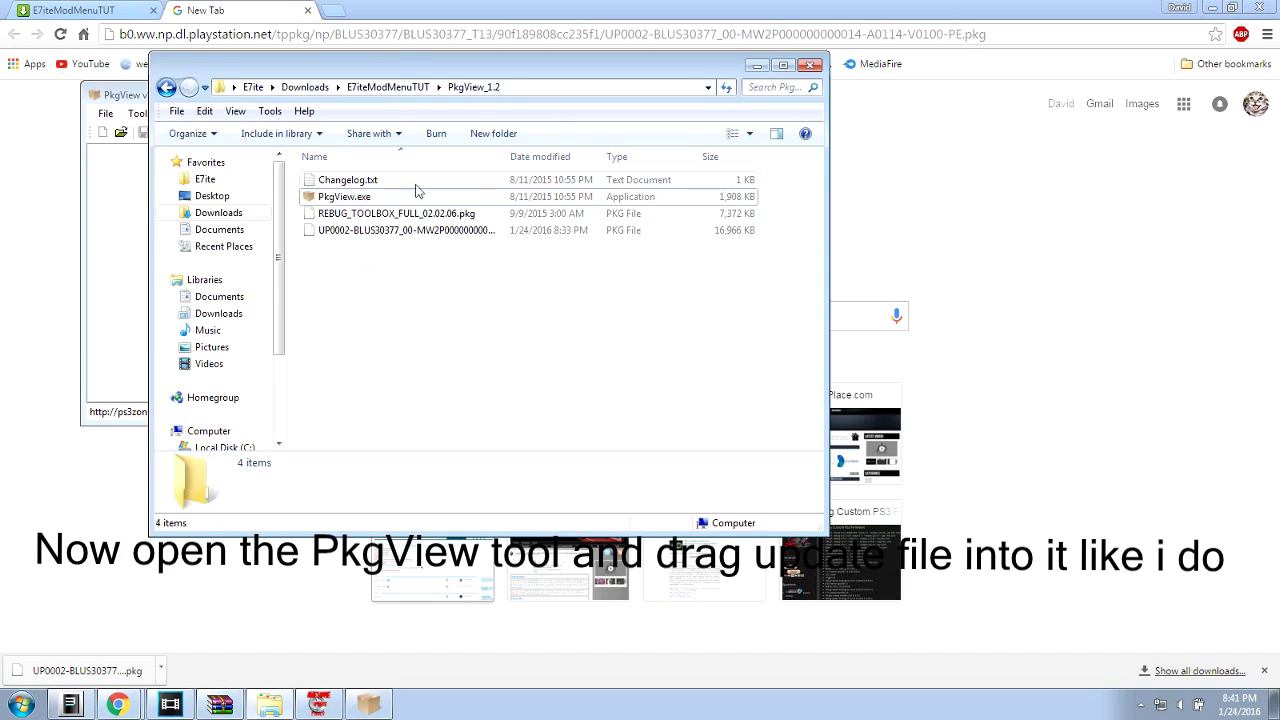
left_click_drag(404, 66, 626, 78)
left_click_drag(600, 242, 183, 200)
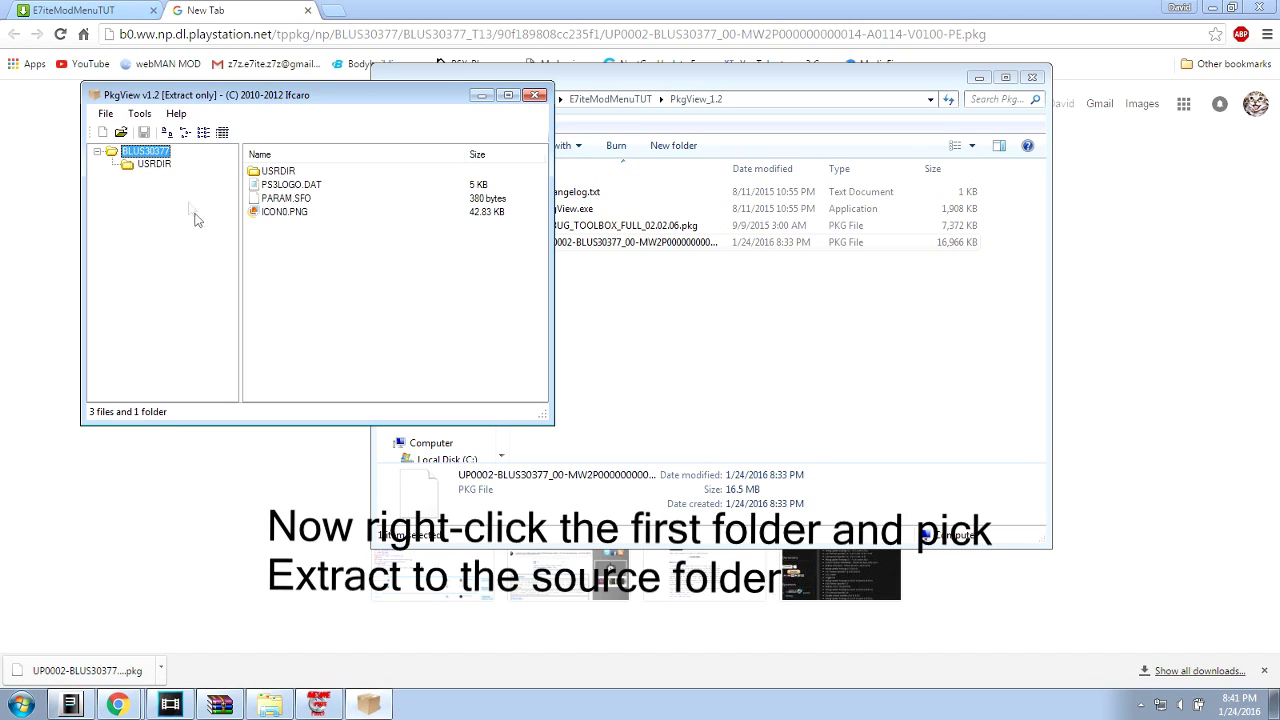
- Extract the package's top-level BLUS30377 folder to the source folder
right_click(151, 155)
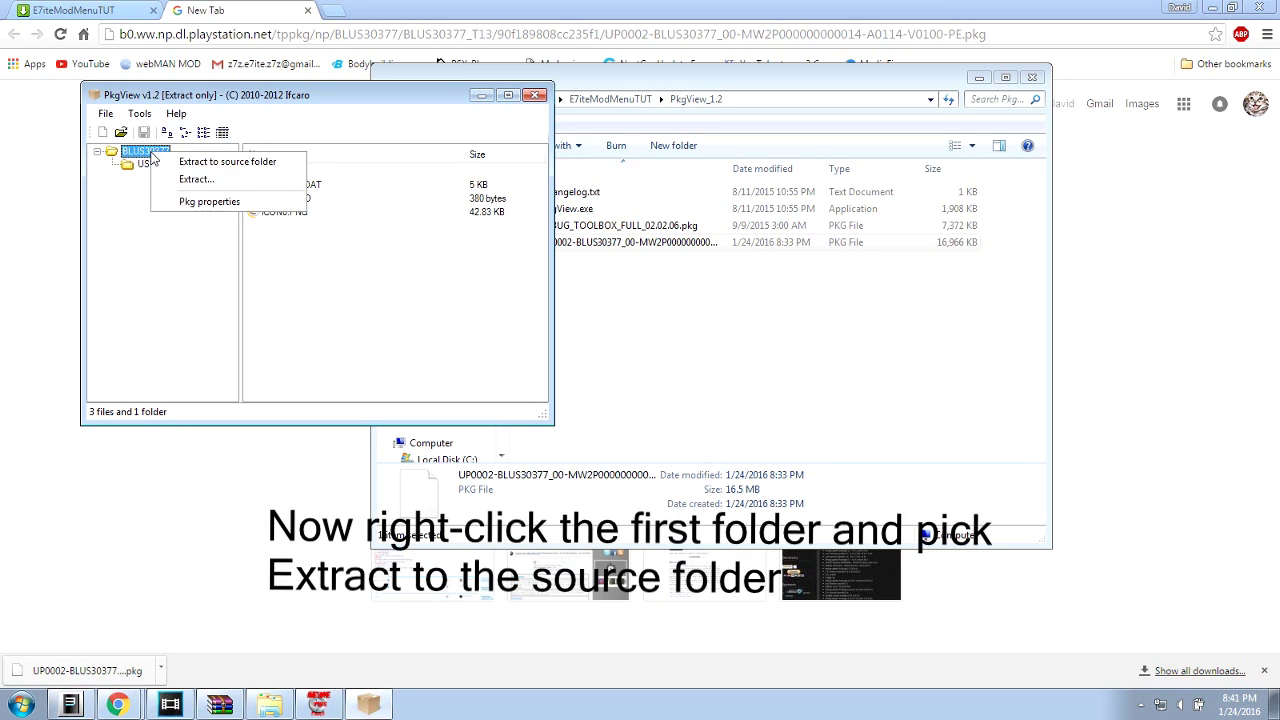
left_click(240, 162)
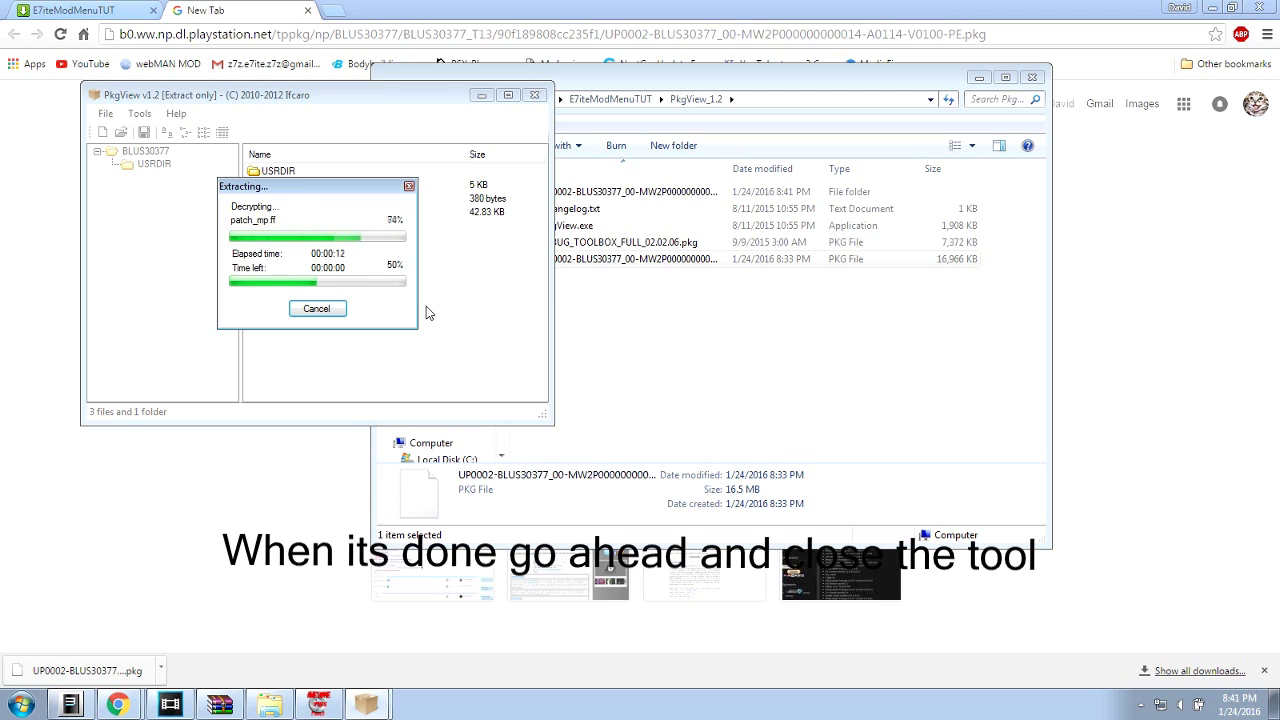
left_click(265, 304)
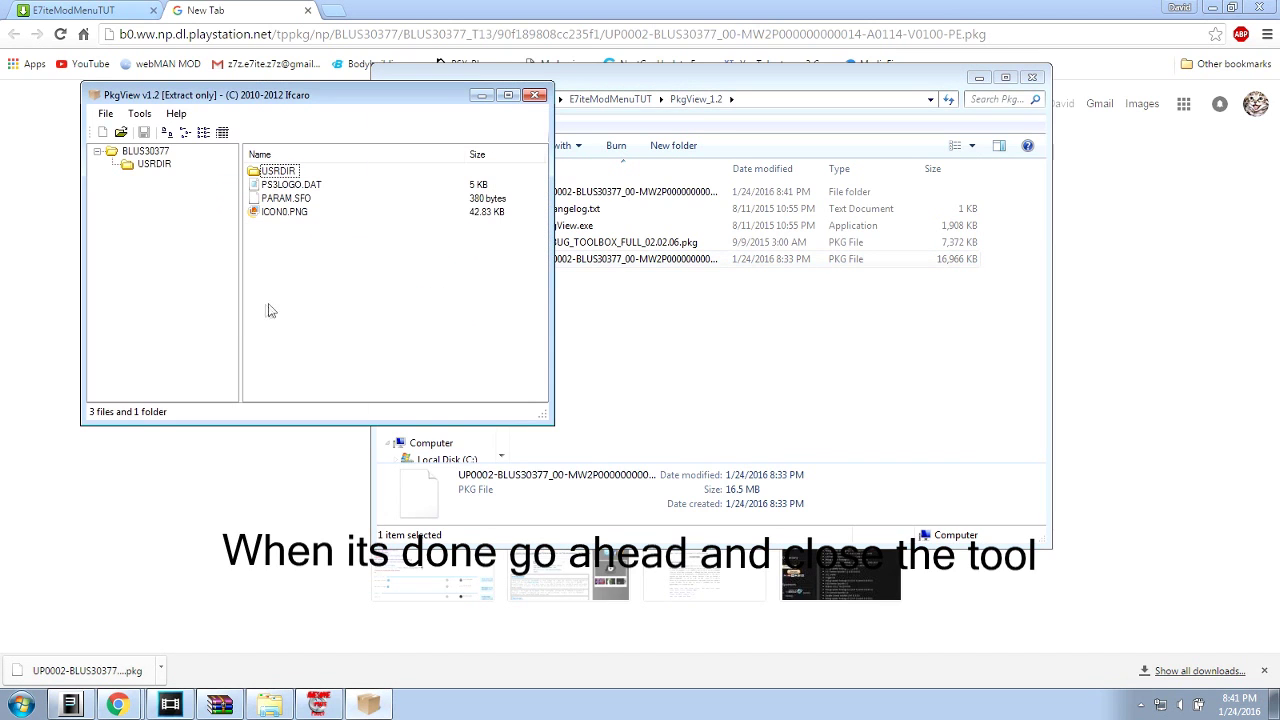
left_click(593, 347)
left_click(550, 148)
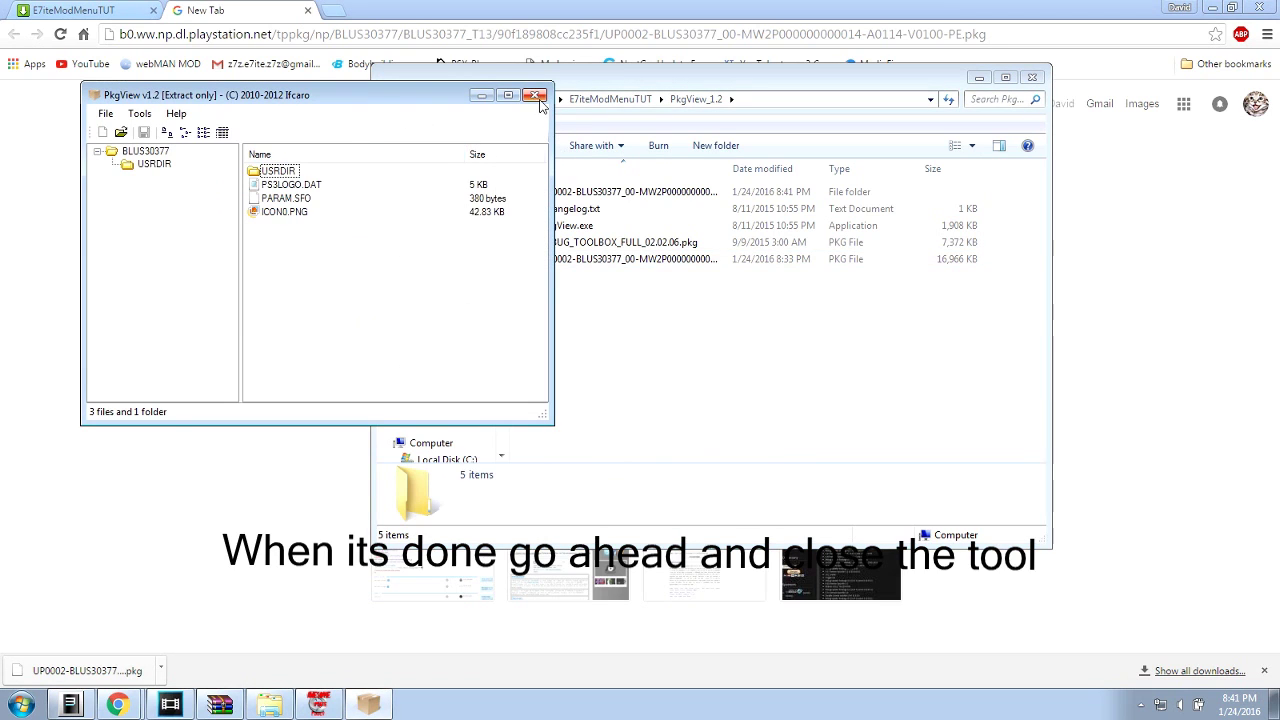
- Close PkgView and open the extracted UP0002-BLUS30377 folder in PkgView_1.2
left_click(538, 97)
double_click(612, 197)
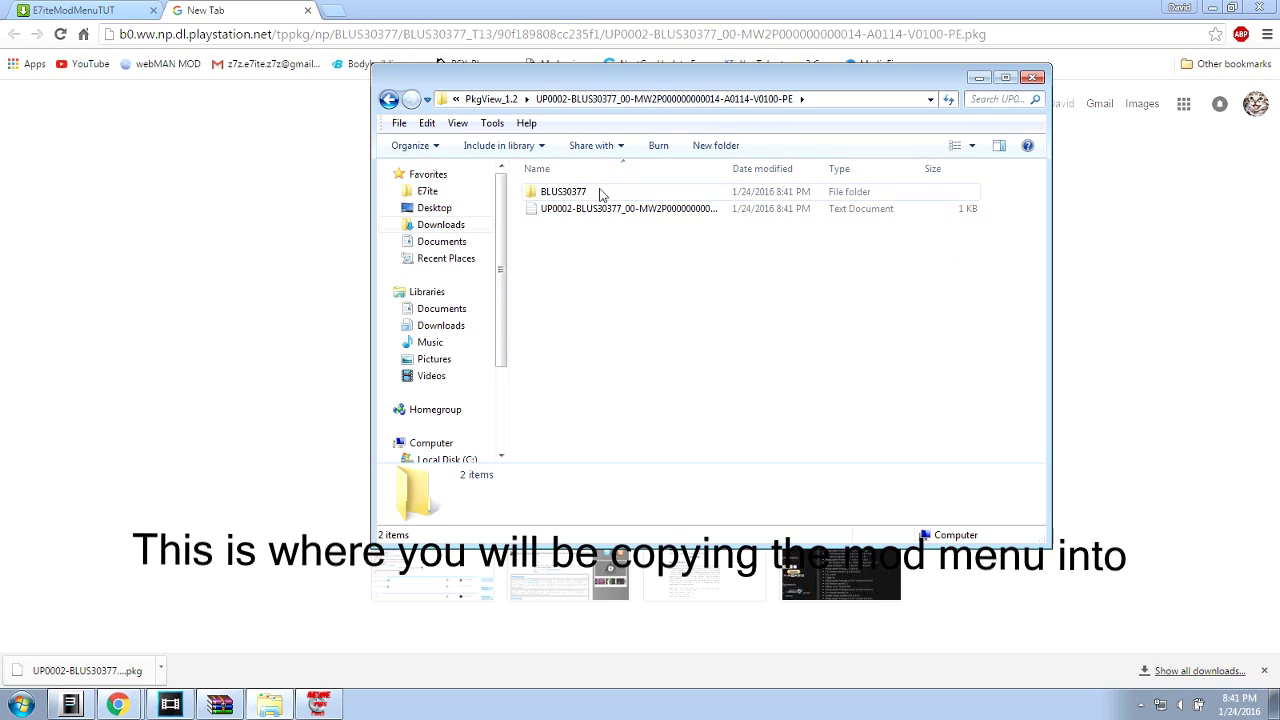
- Switch to the browser, open YouTube through a Google search and search it for "krackerstyle v3"
left_click(165, 210)
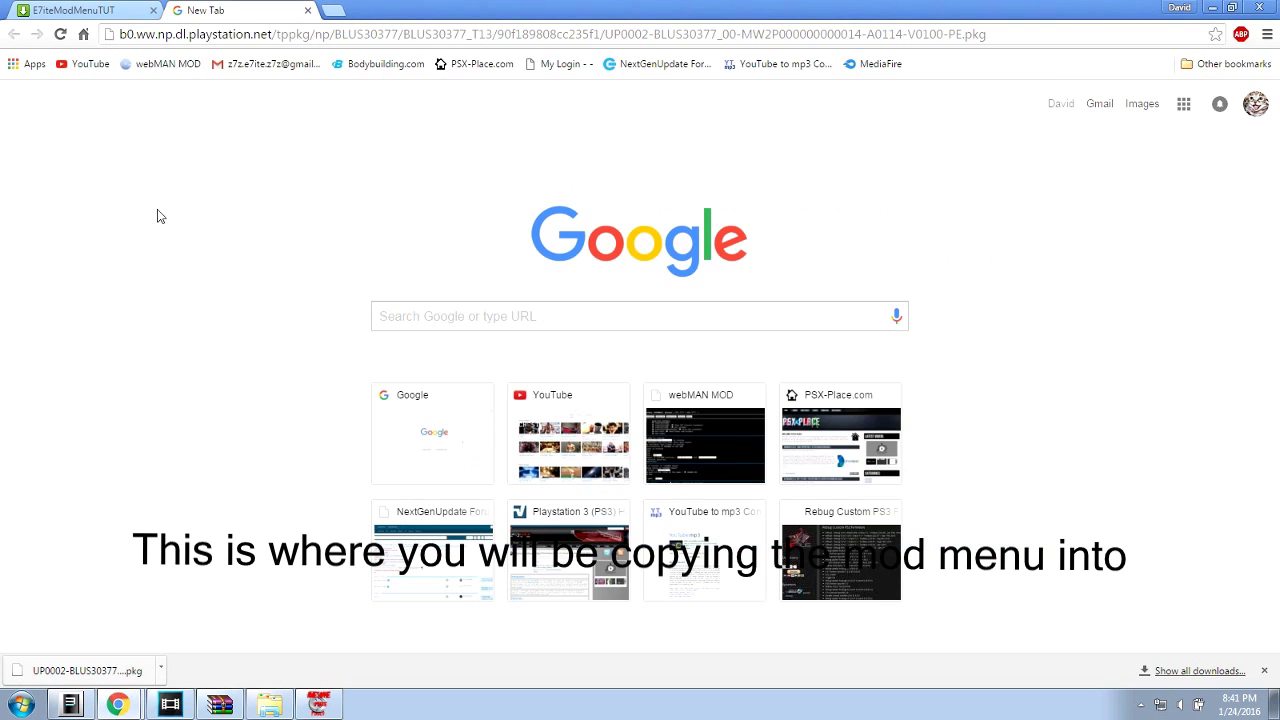
left_click(83, 35)
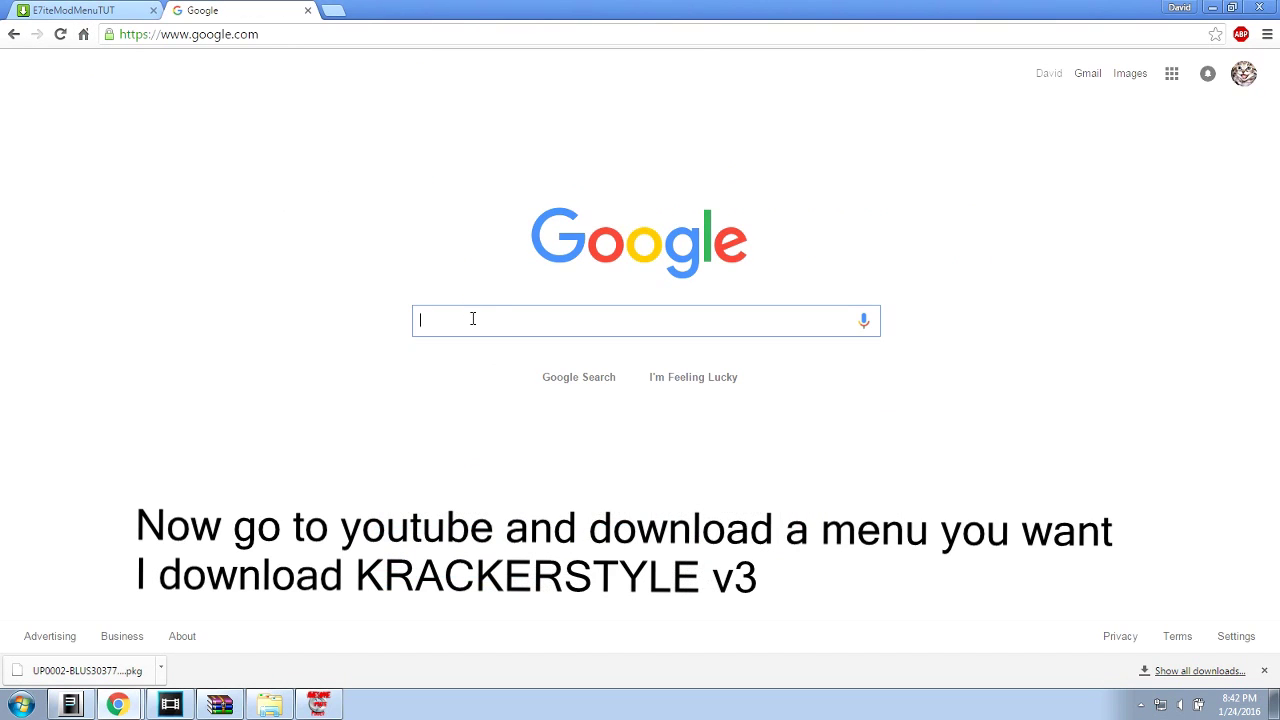
type("y")
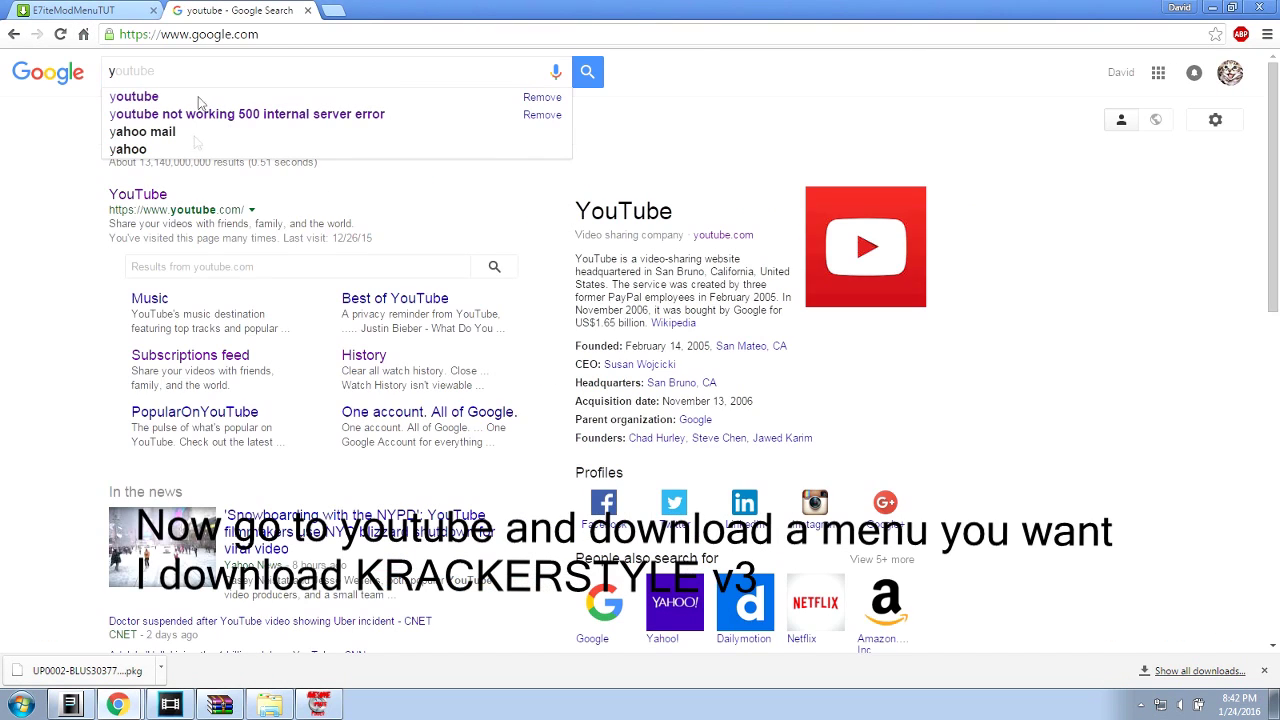
left_click(150, 193)
left_click(340, 66)
type("krackerst")
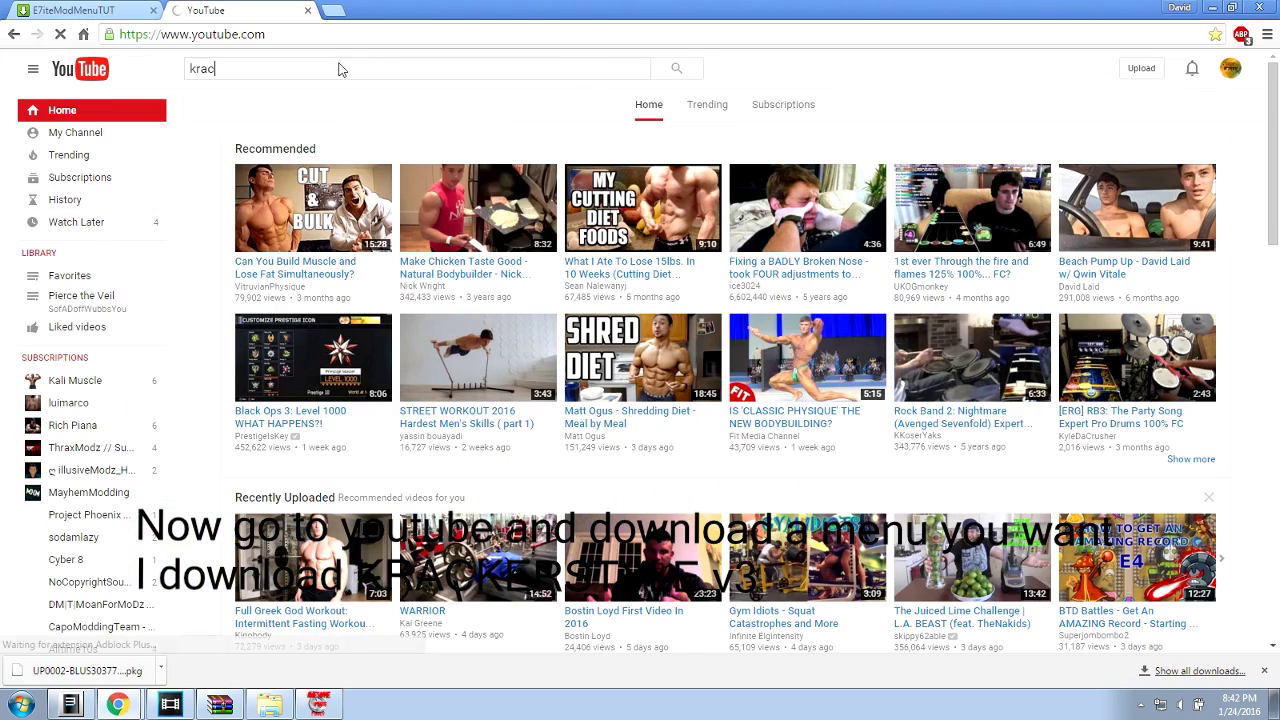
left_click(338, 87)
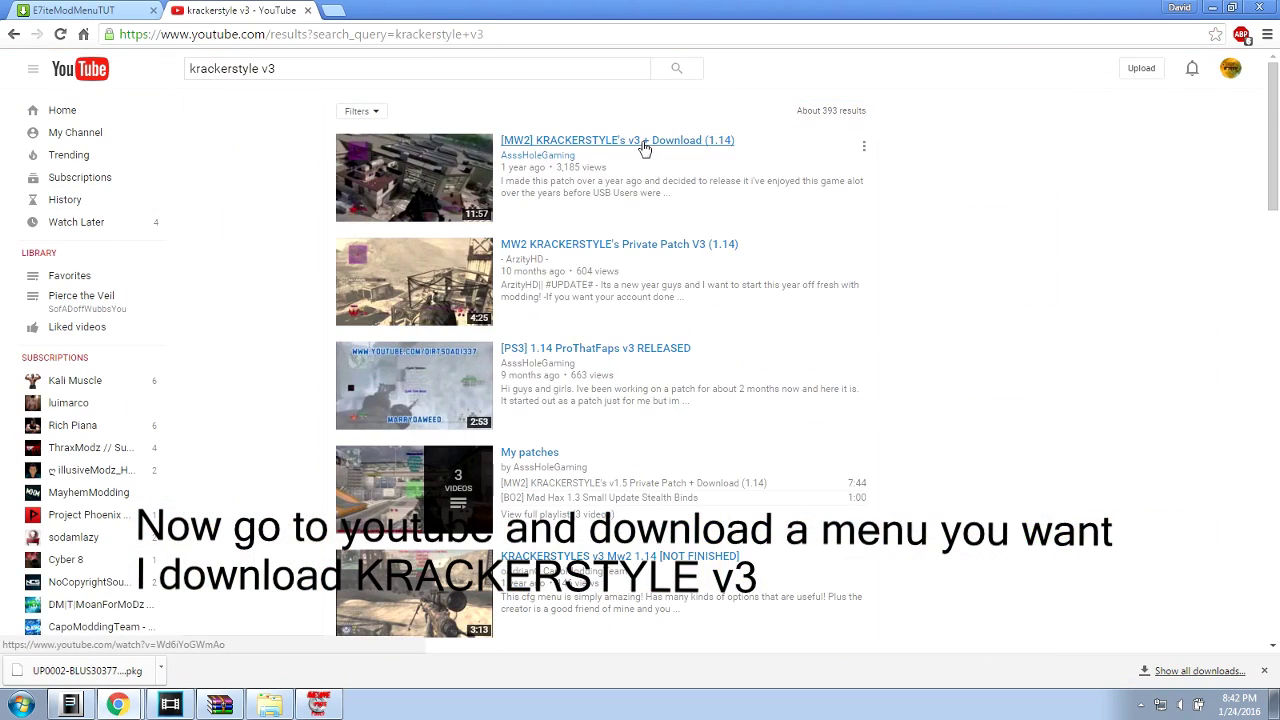
- Open the "[MW2] KRACKERSTYLE's v3 + Download (1.14)" video and follow the MediaFire download link in its description
left_click(641, 149)
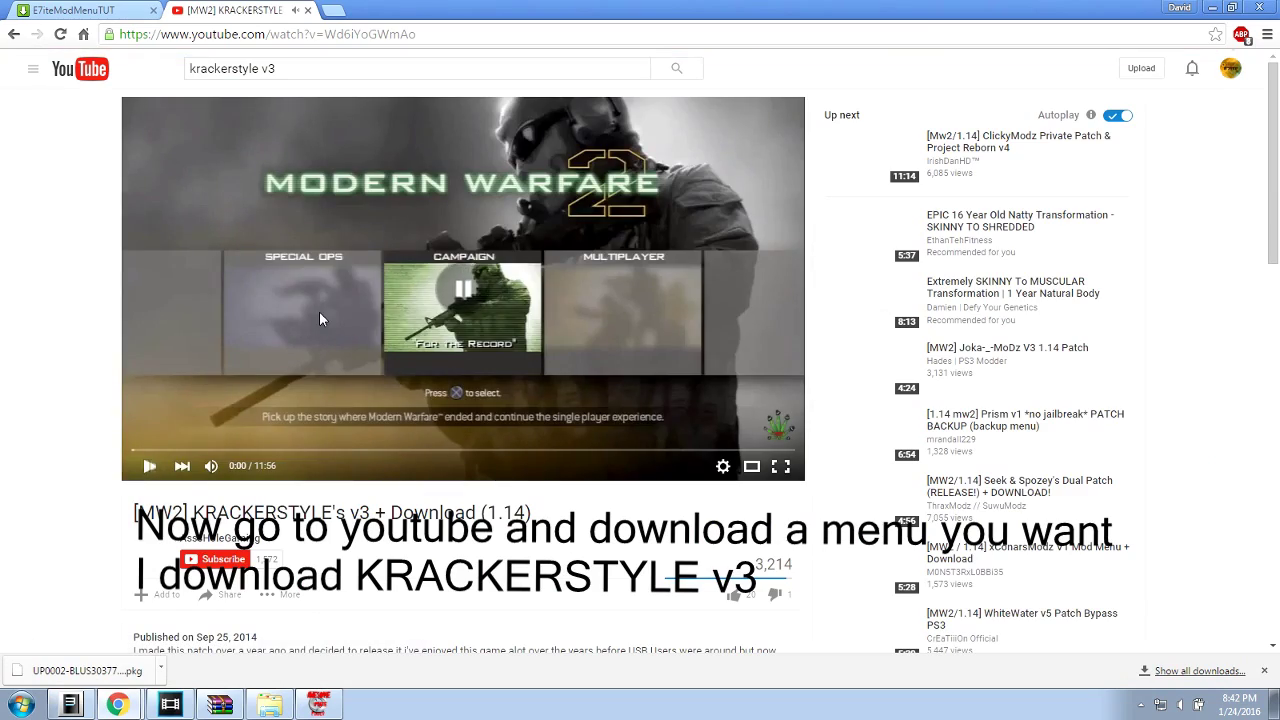
scroll(268, 425, "down", 1)
scroll(300, 420, "down", 2)
left_click(396, 445)
scroll(396, 445, "down", 1)
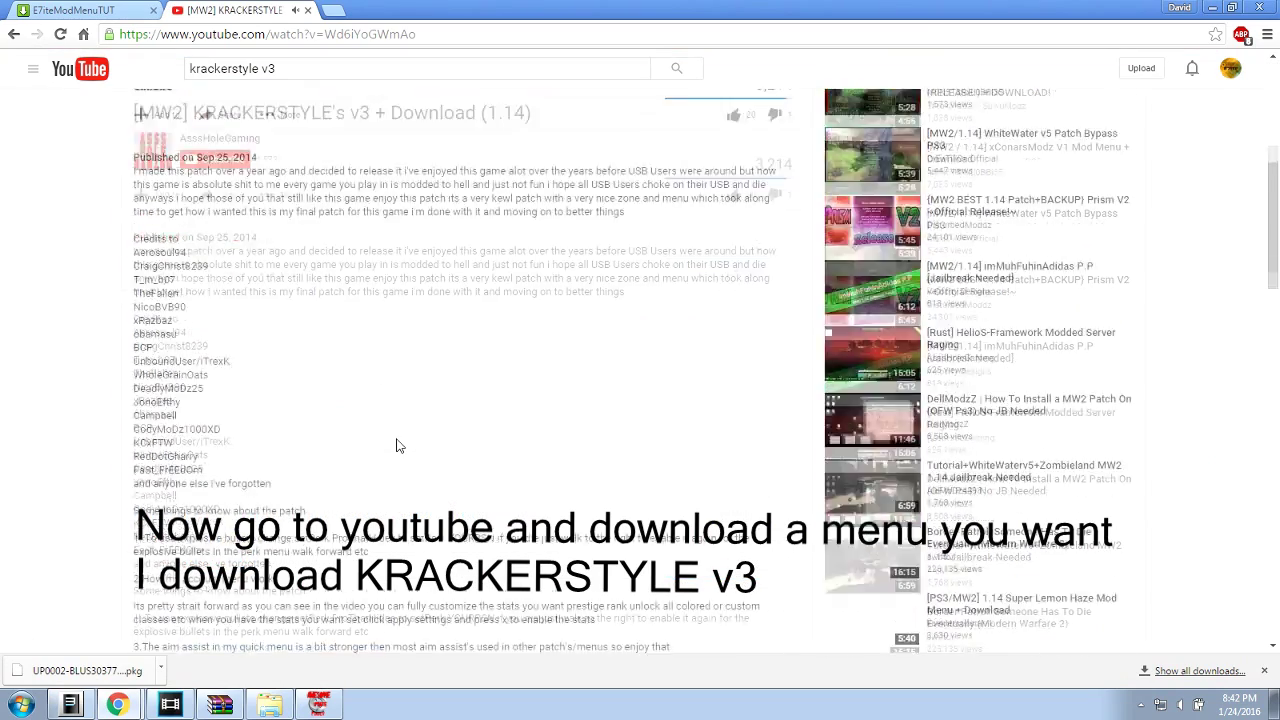
scroll(396, 445, "down", 3)
left_click(303, 418)
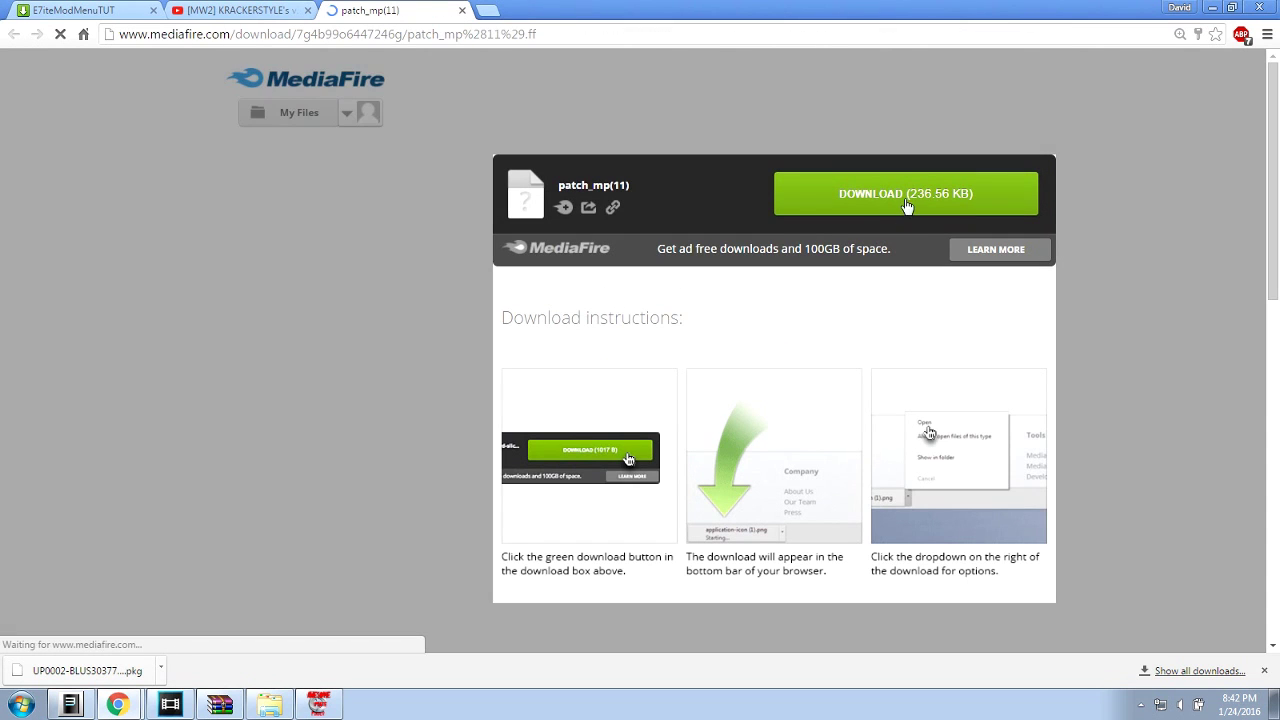
- Download patch_mp(11).ff from MediaFire into the E7iteModMenuTUT folder and open that folder in the file explorer
left_click(909, 206)
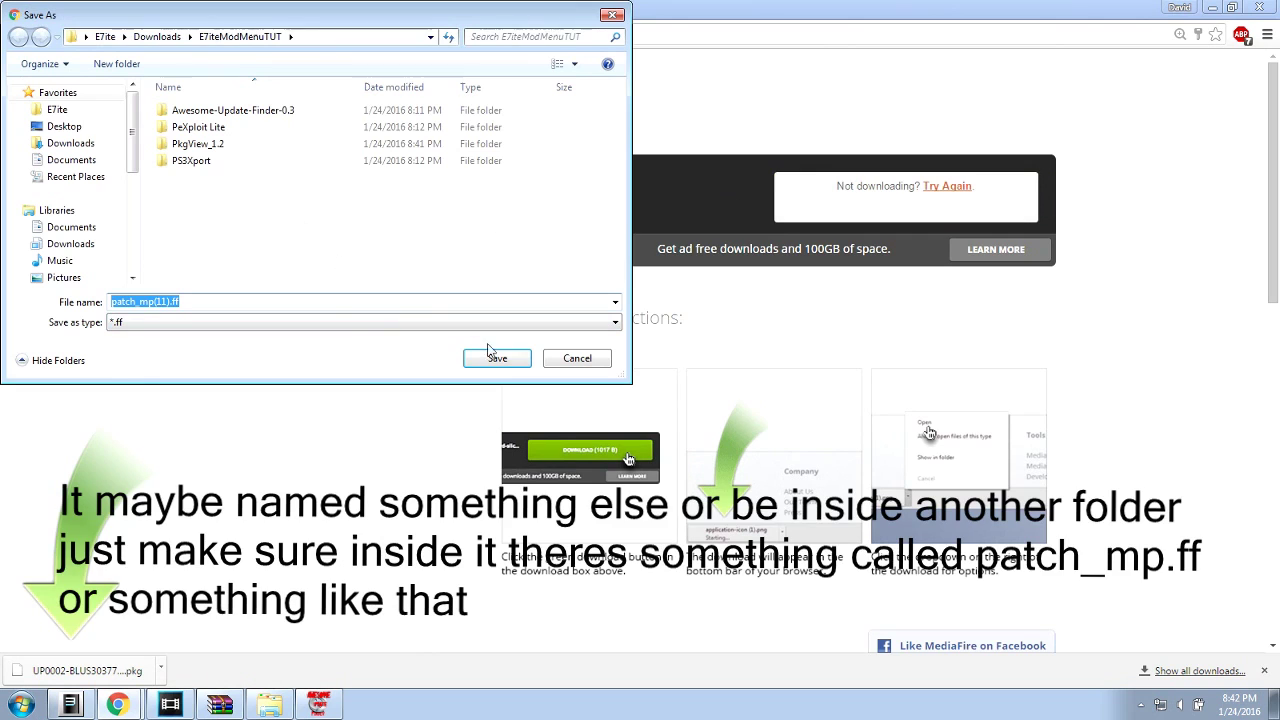
left_click(498, 358)
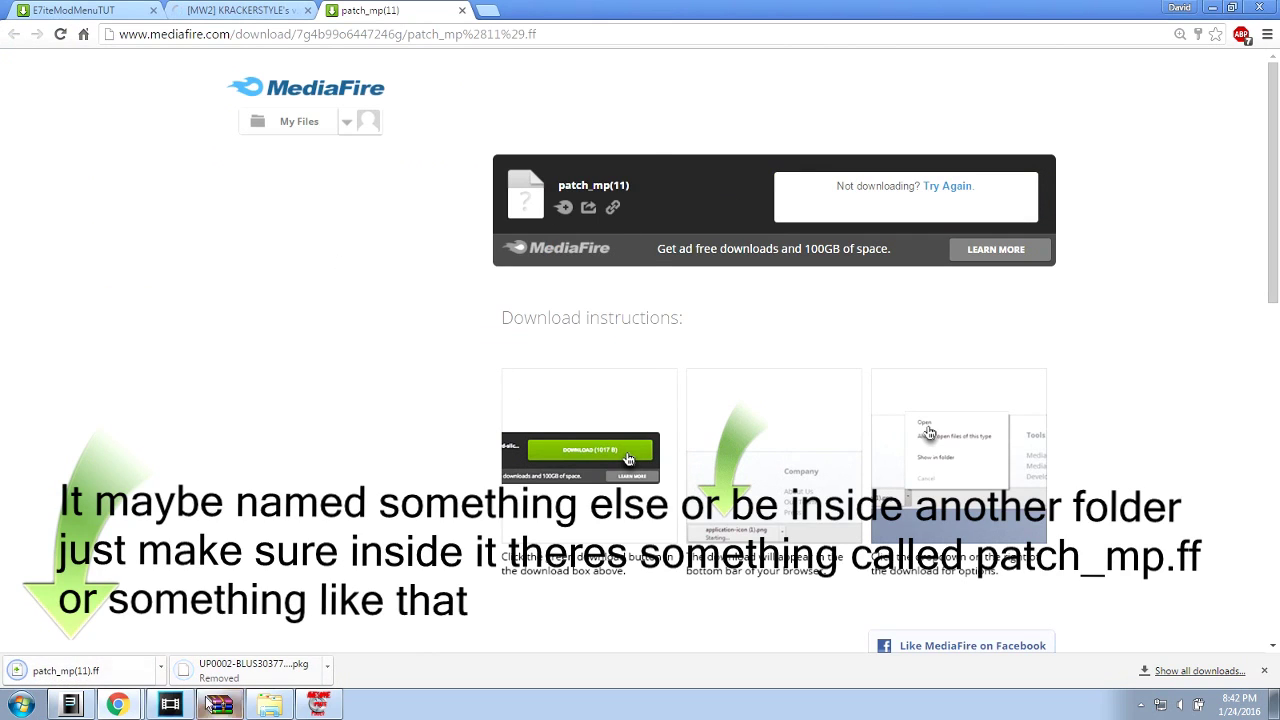
left_click(268, 705)
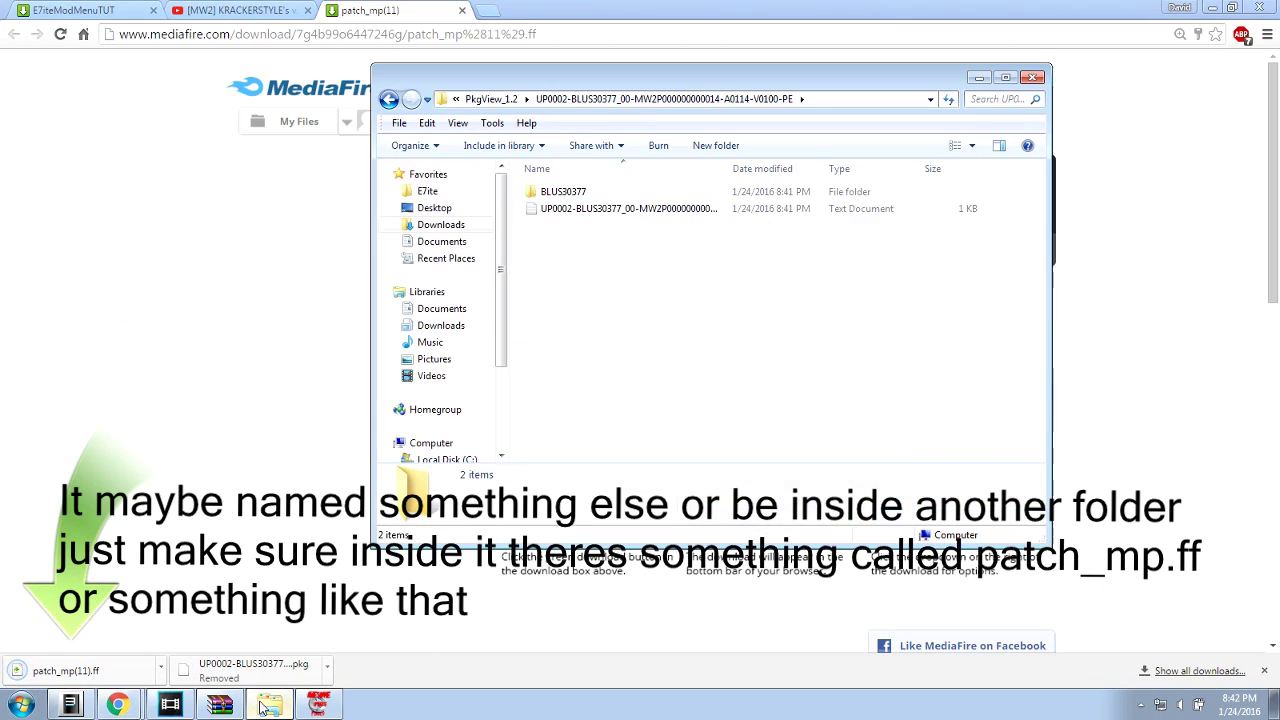
left_click(492, 100)
left_click(527, 100)
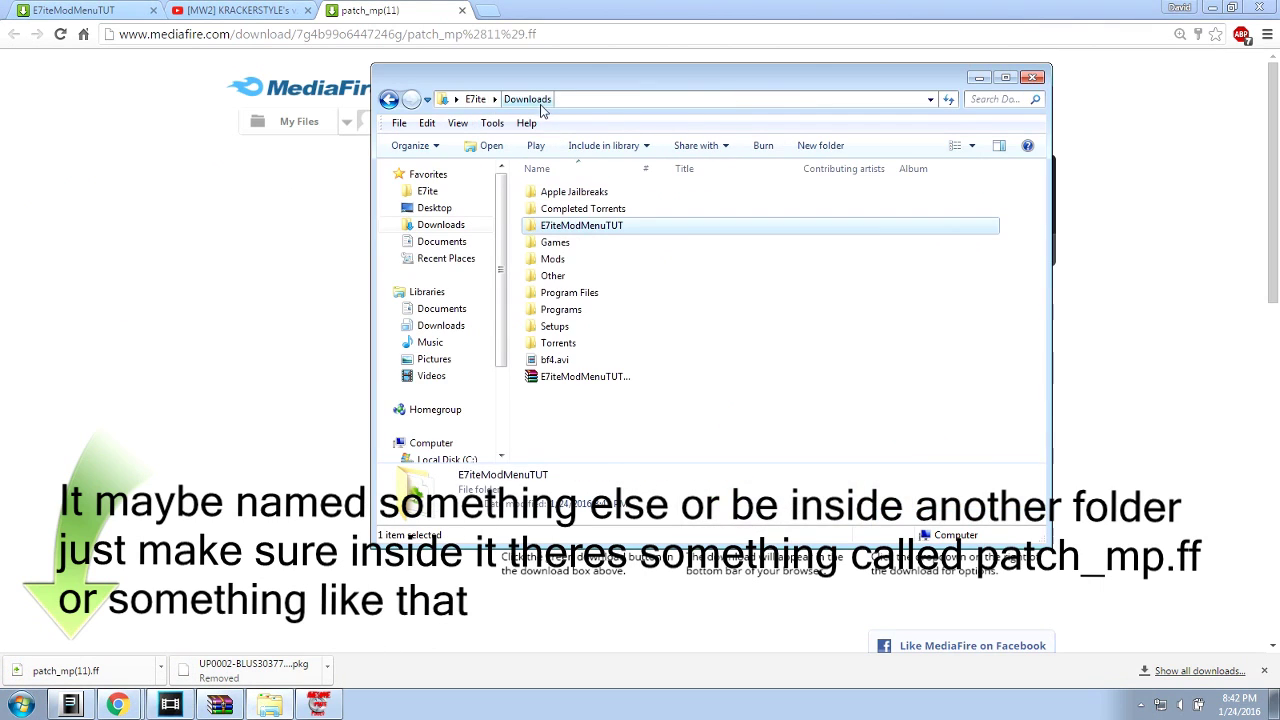
double_click(580, 226)
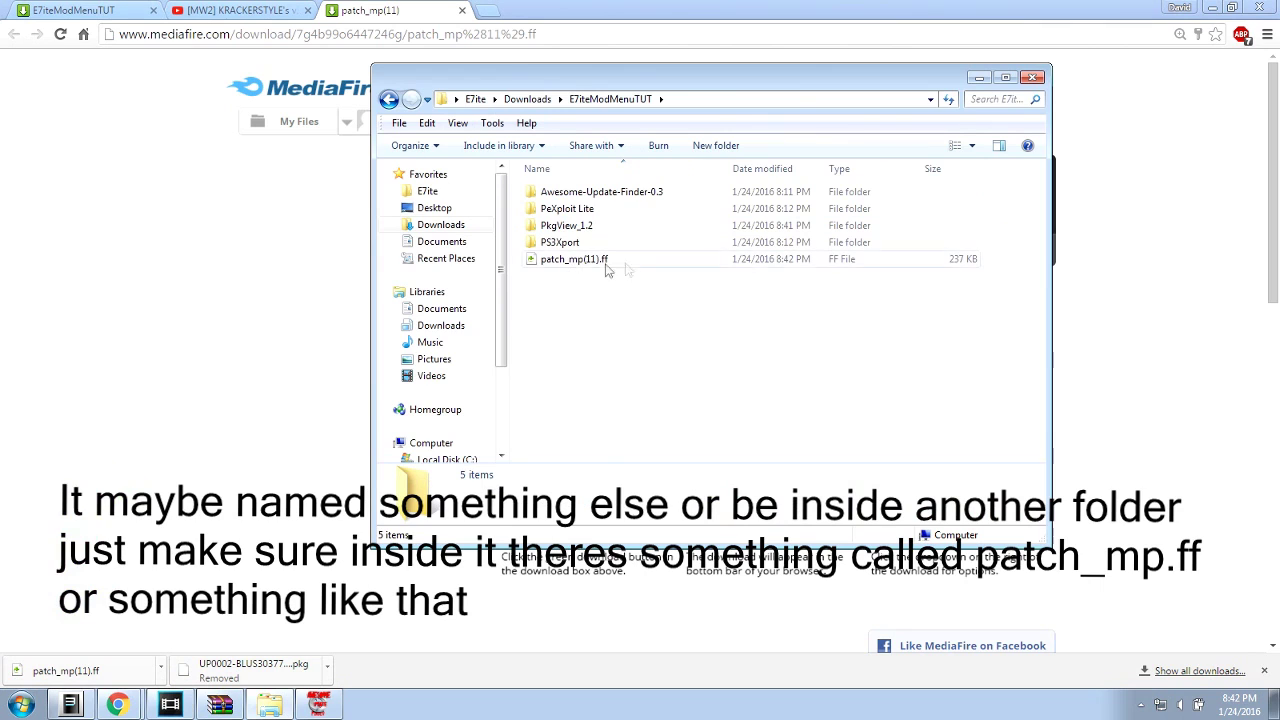
- Rename the downloaded patch_mp(11).ff file to patch_mp.ff
left_click(565, 259)
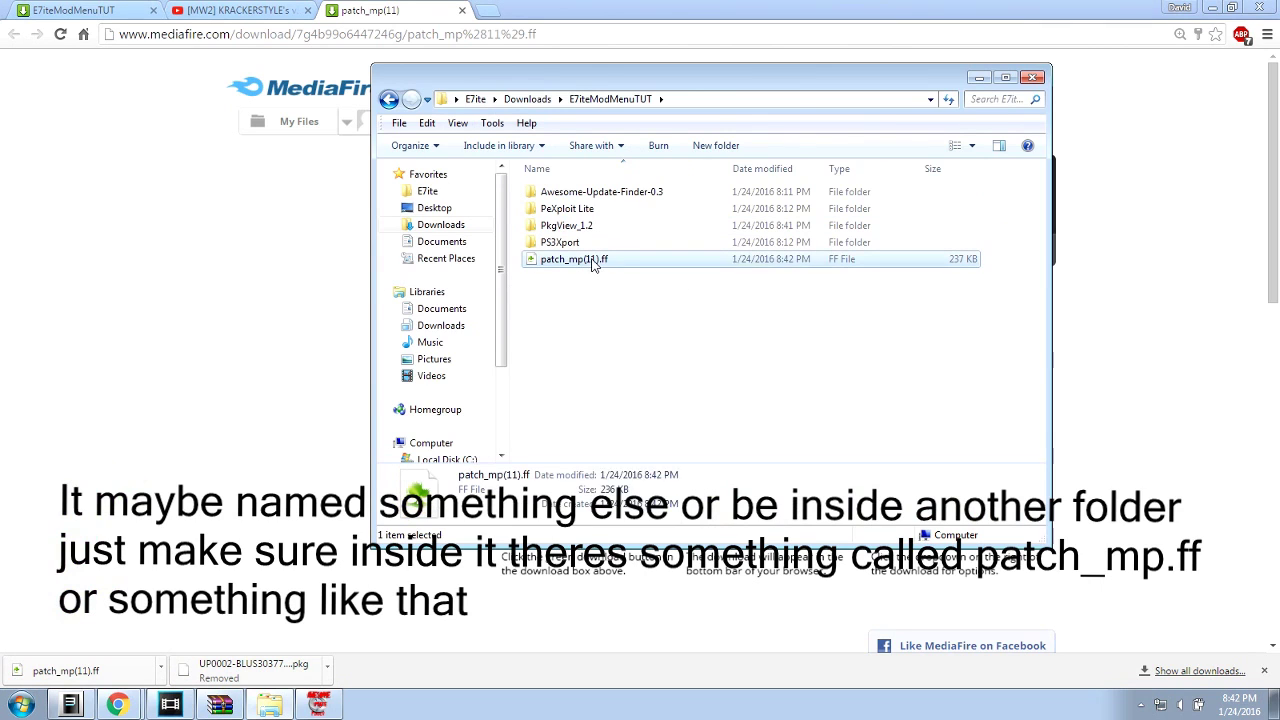
right_click(562, 259)
left_click(669, 580)
key("Right")
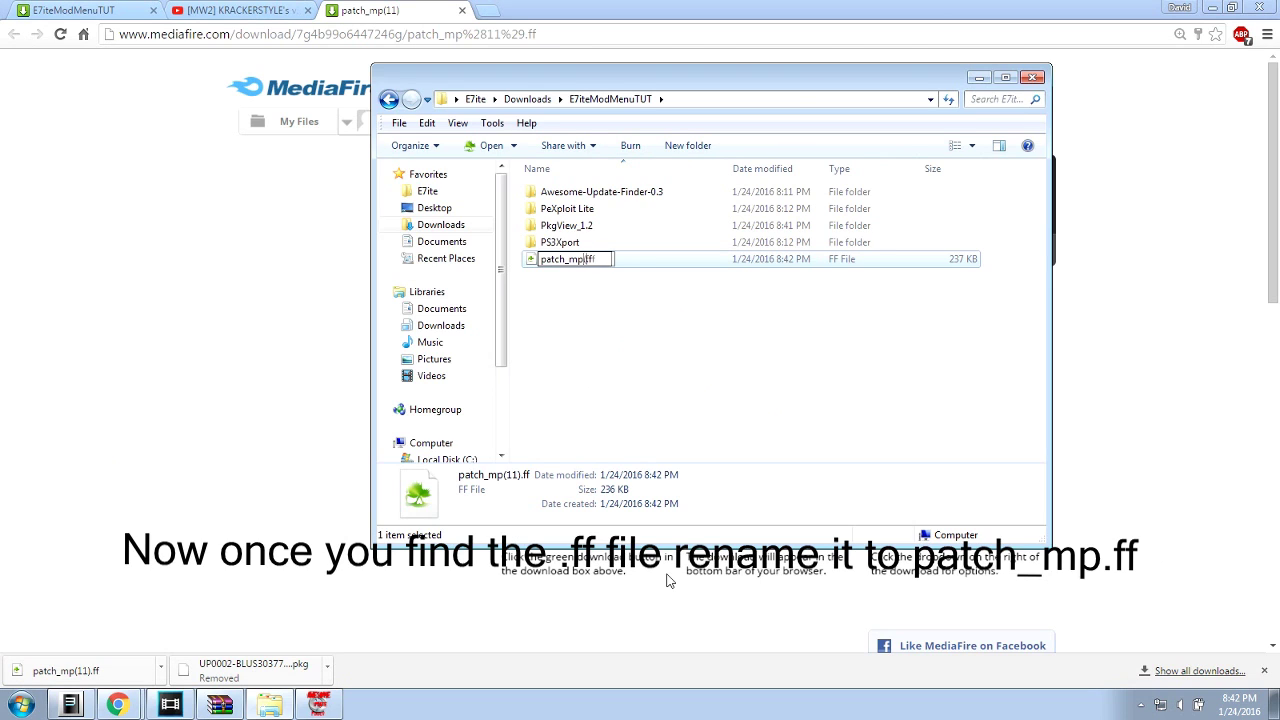
left_click(657, 384)
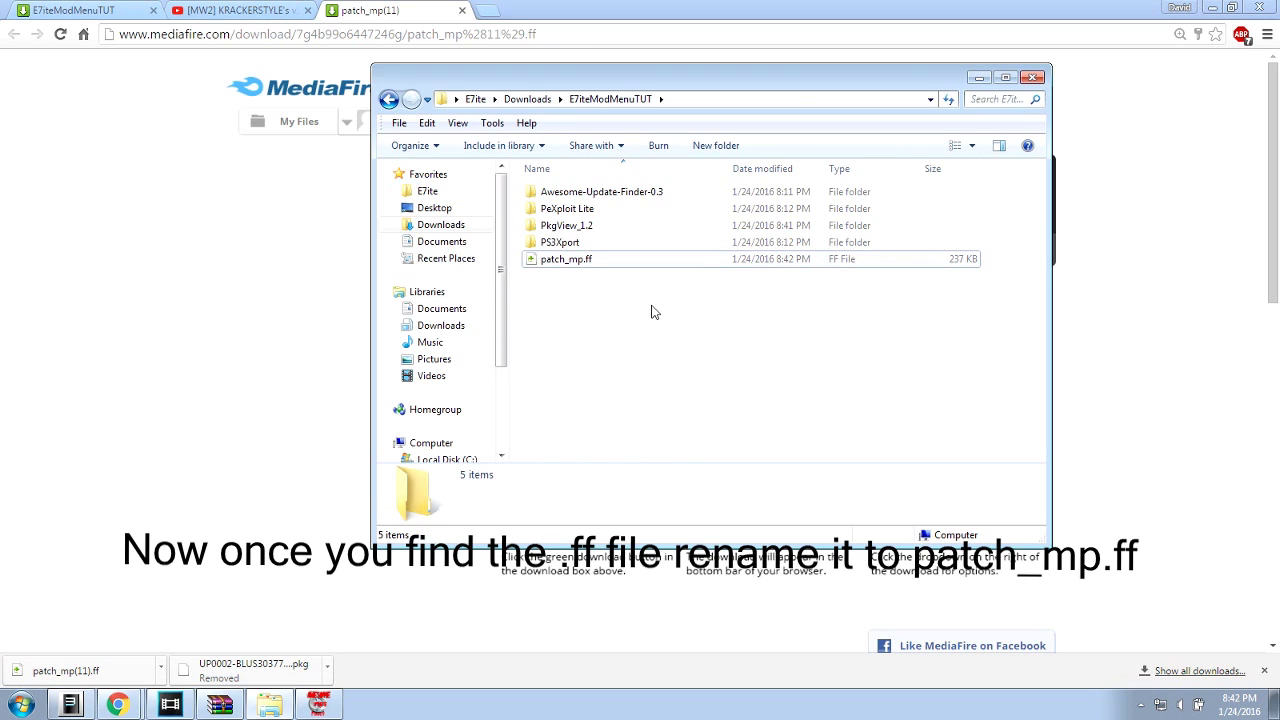
- Open the PkgView_1.2 folder in a second window and arrange it beside the E7iteModMenuTUT window
left_click_drag(592, 88, 417, 75)
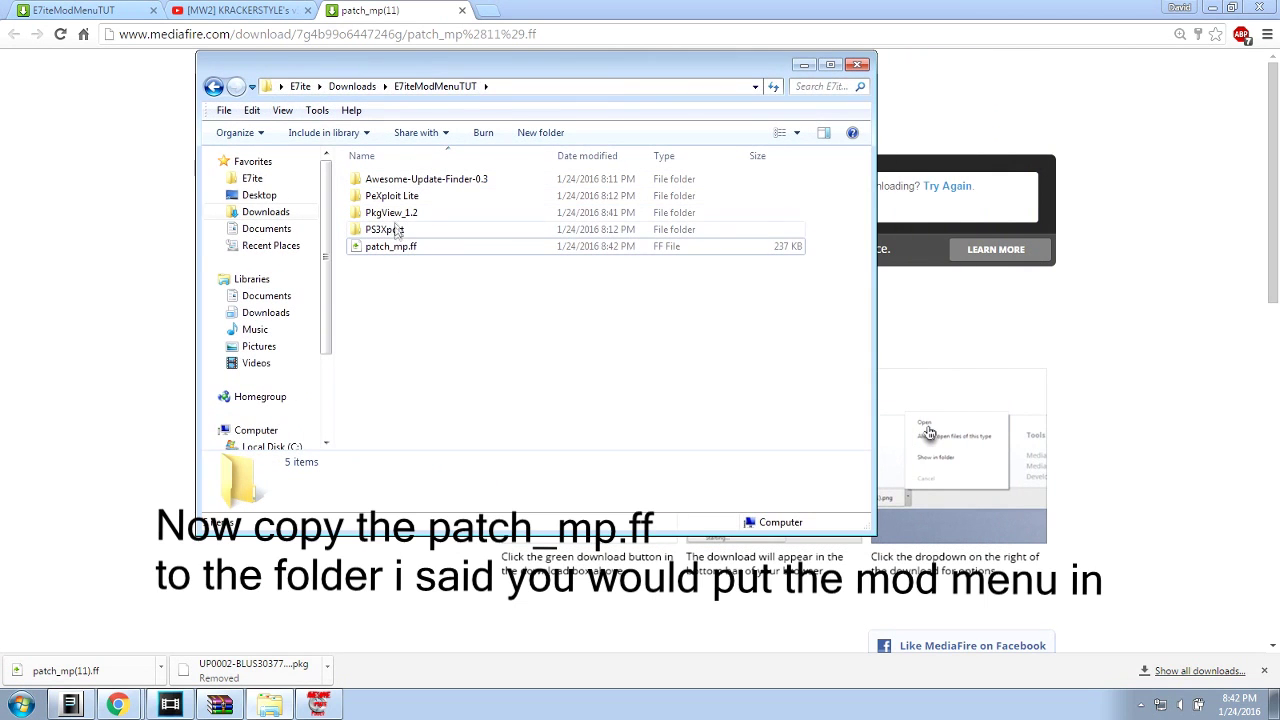
left_click(395, 212)
right_click(395, 213)
left_click(450, 247)
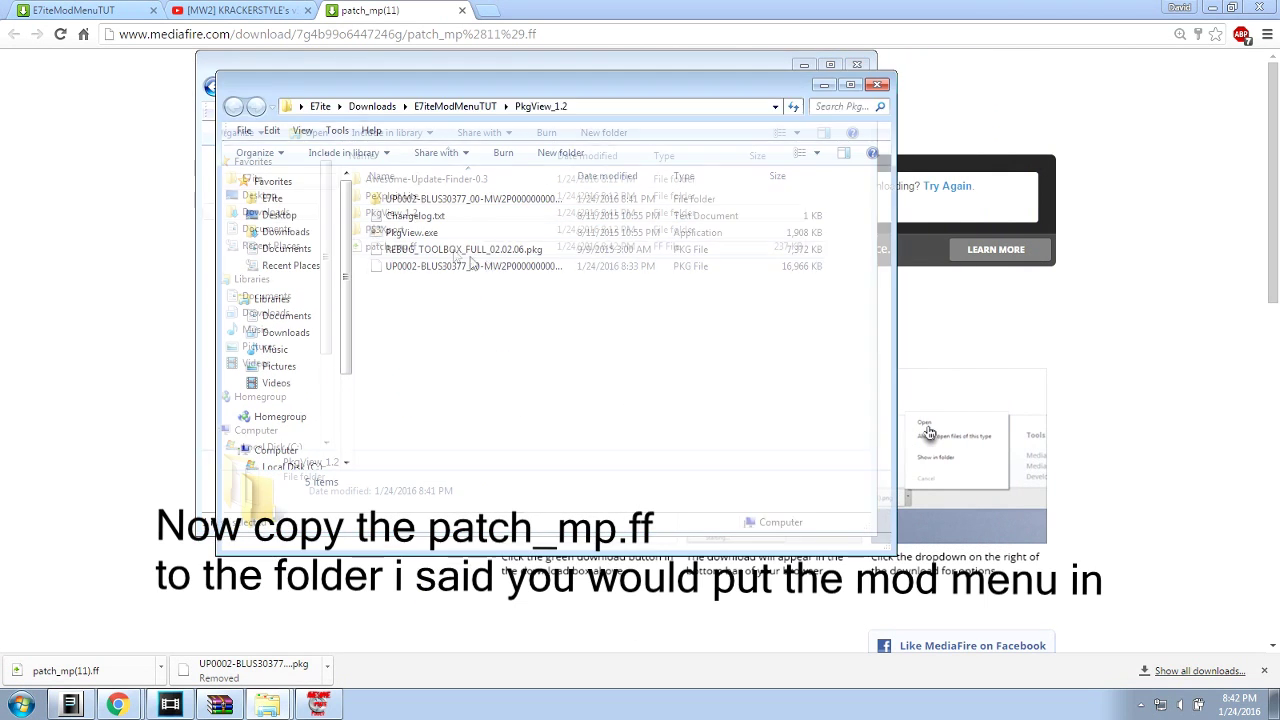
left_click_drag(655, 92, 888, 94)
left_click(495, 70)
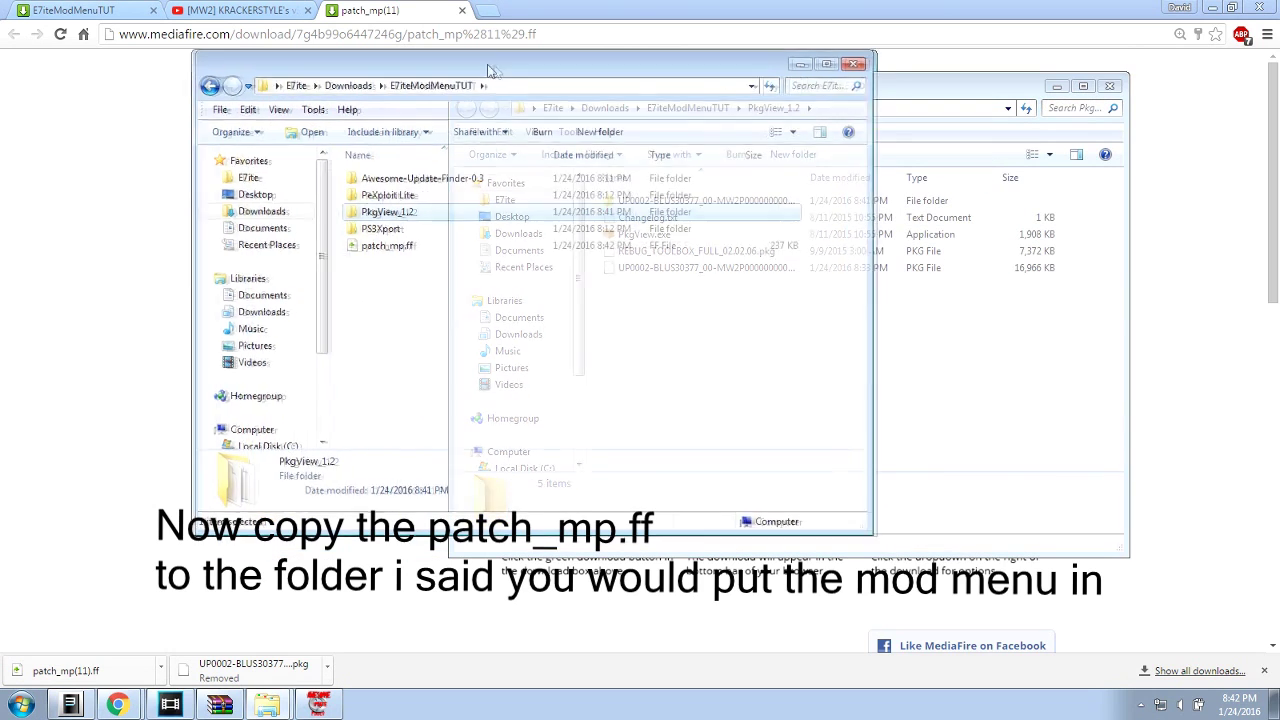
left_click_drag(490, 70, 340, 70)
left_click(900, 343)
left_click_drag(726, 90, 838, 83)
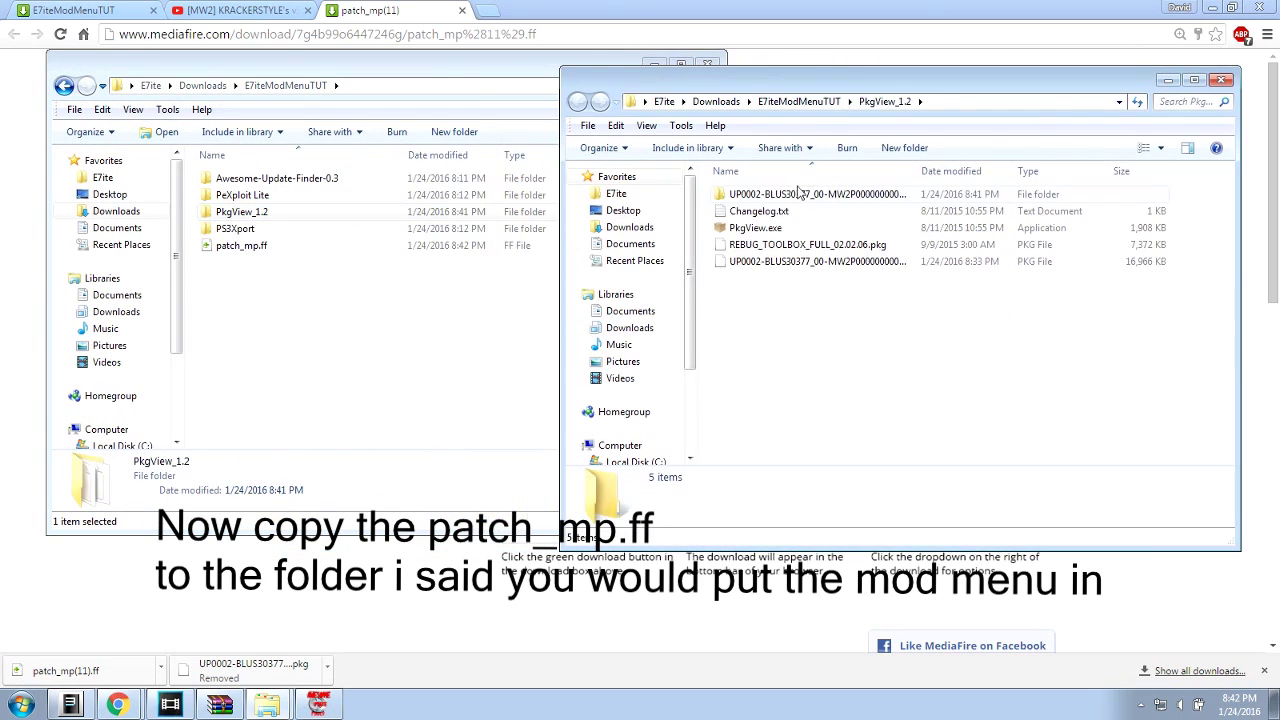
- Open the USRDIR folder inside BLUS30377 of the extracted UP0002-BLUS30377 package folder
double_click(800, 193)
double_click(797, 195)
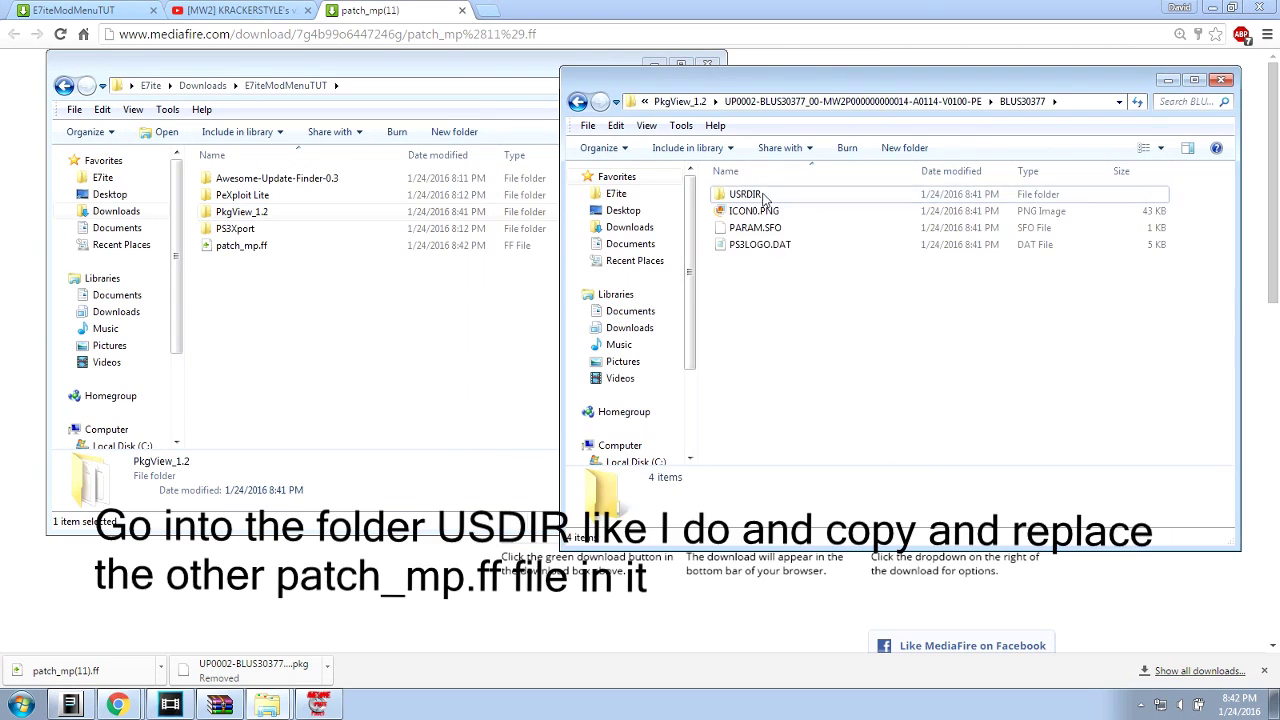
double_click(790, 195)
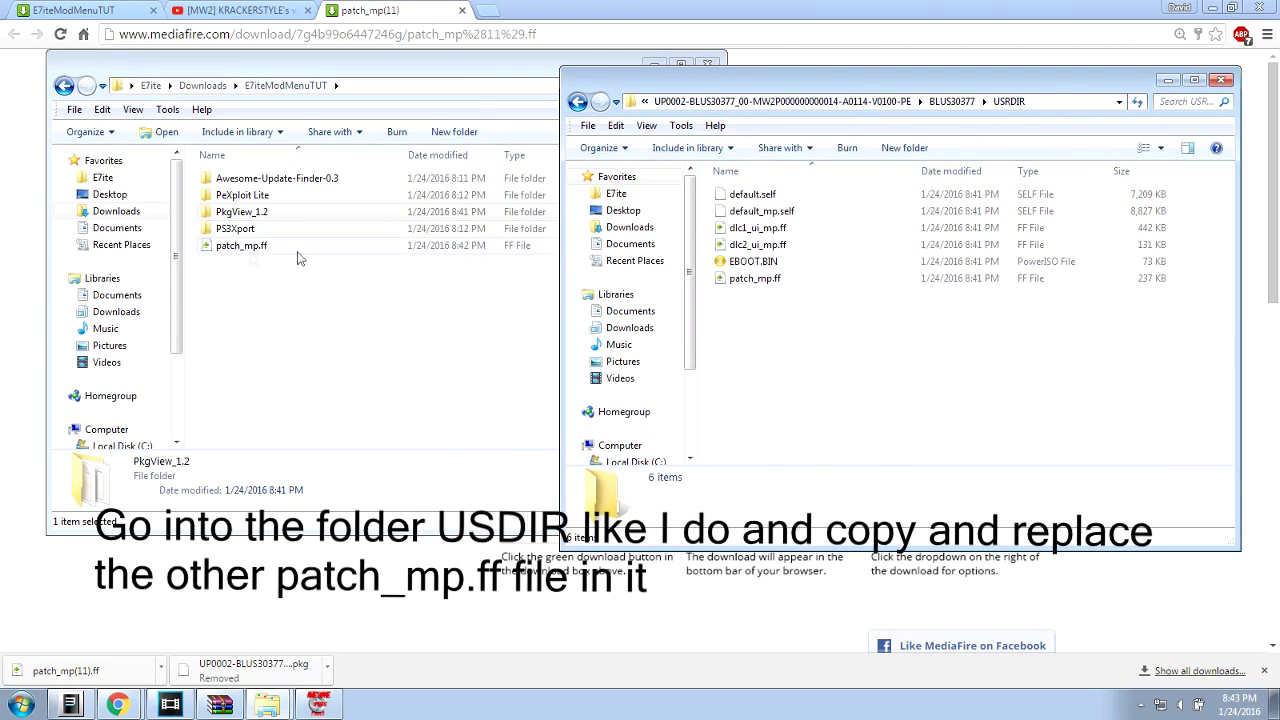
- Move patch_mp.ff from E7iteModMenuTUT into the USRDIR folder, replacing the existing file of the same name
left_click(262, 246)
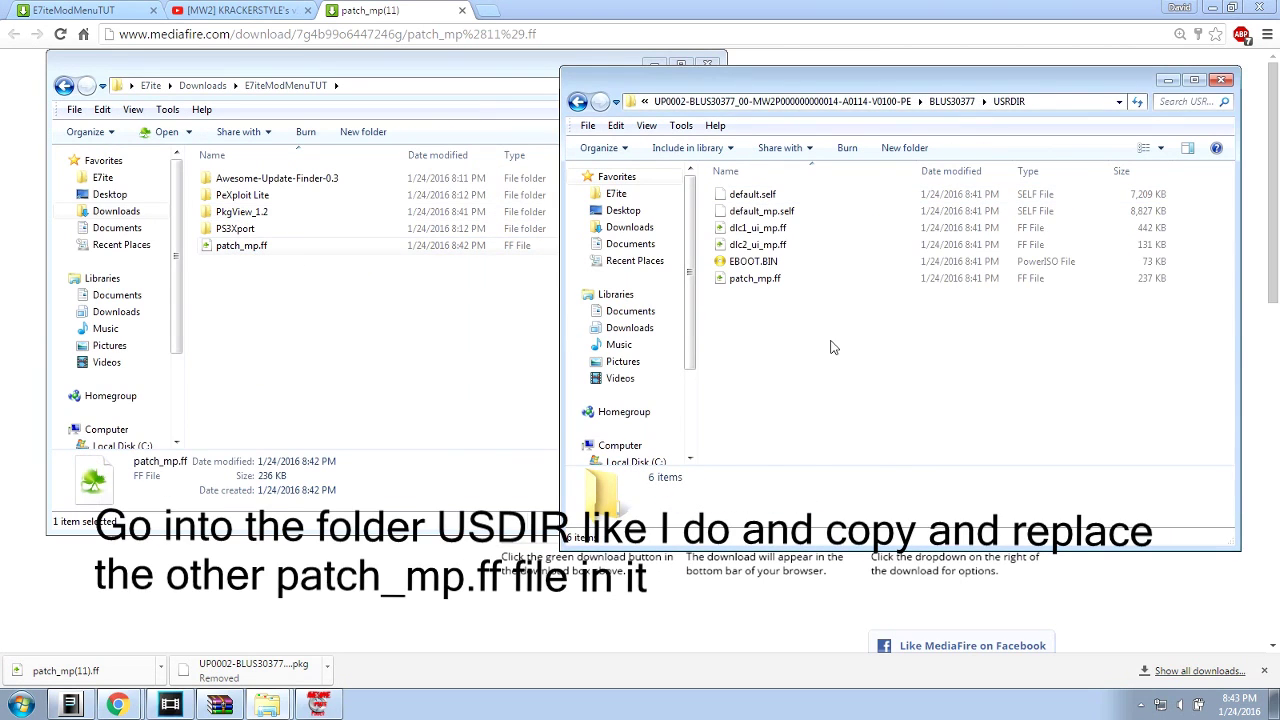
left_click_drag(833, 347, 833, 347)
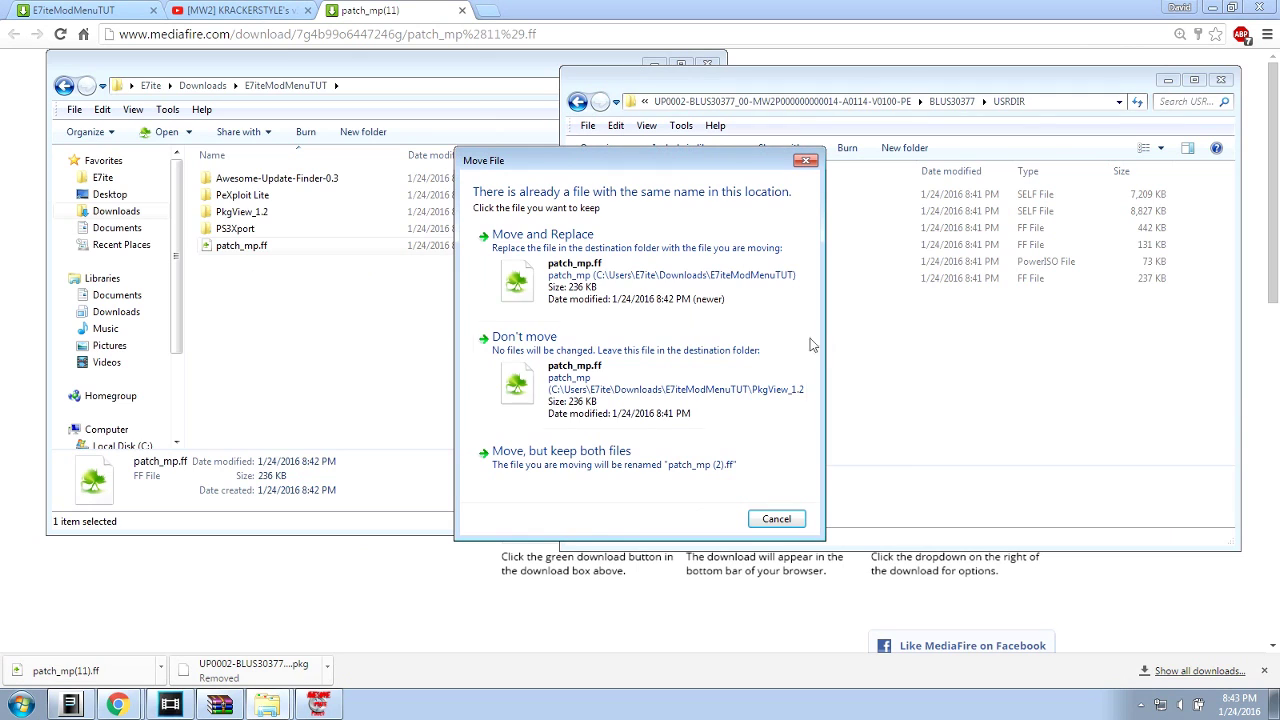
left_click(613, 276)
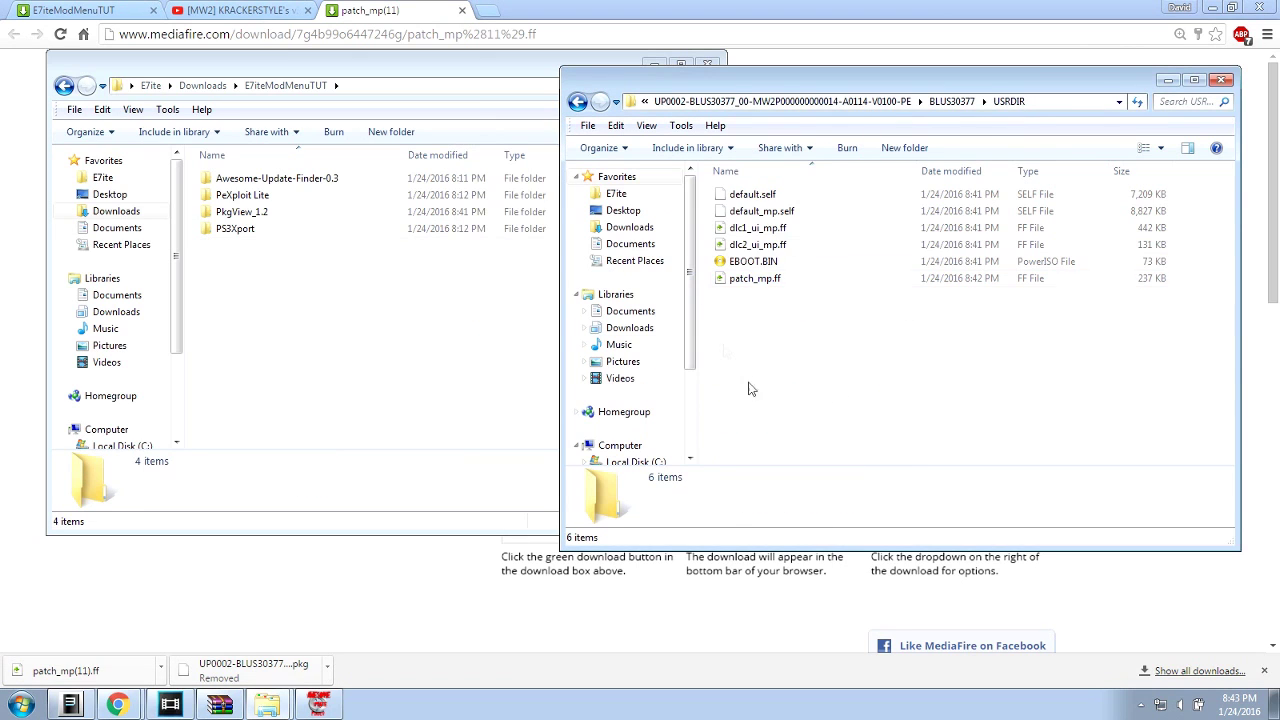
- Go back to E7iteModMenuTUT, open its PS3Xport folder and launch aps3xportgui.exe
left_click(578, 104)
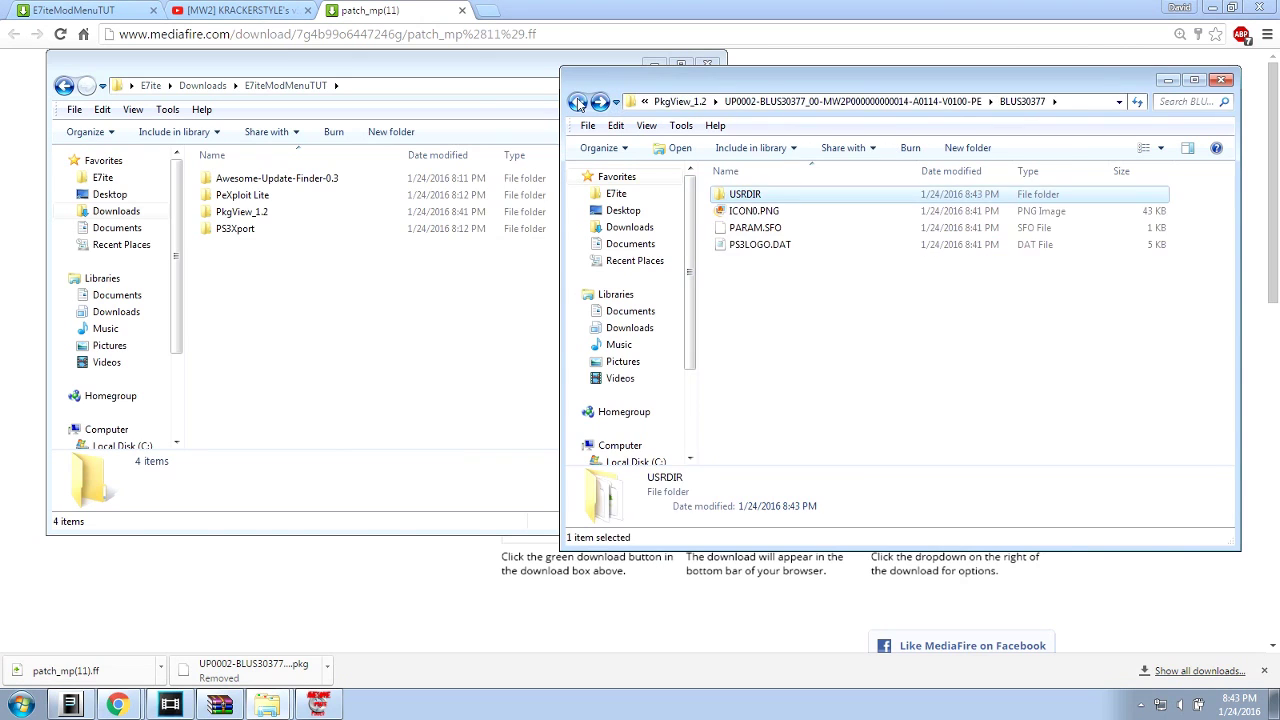
left_click(578, 104)
left_click(697, 104)
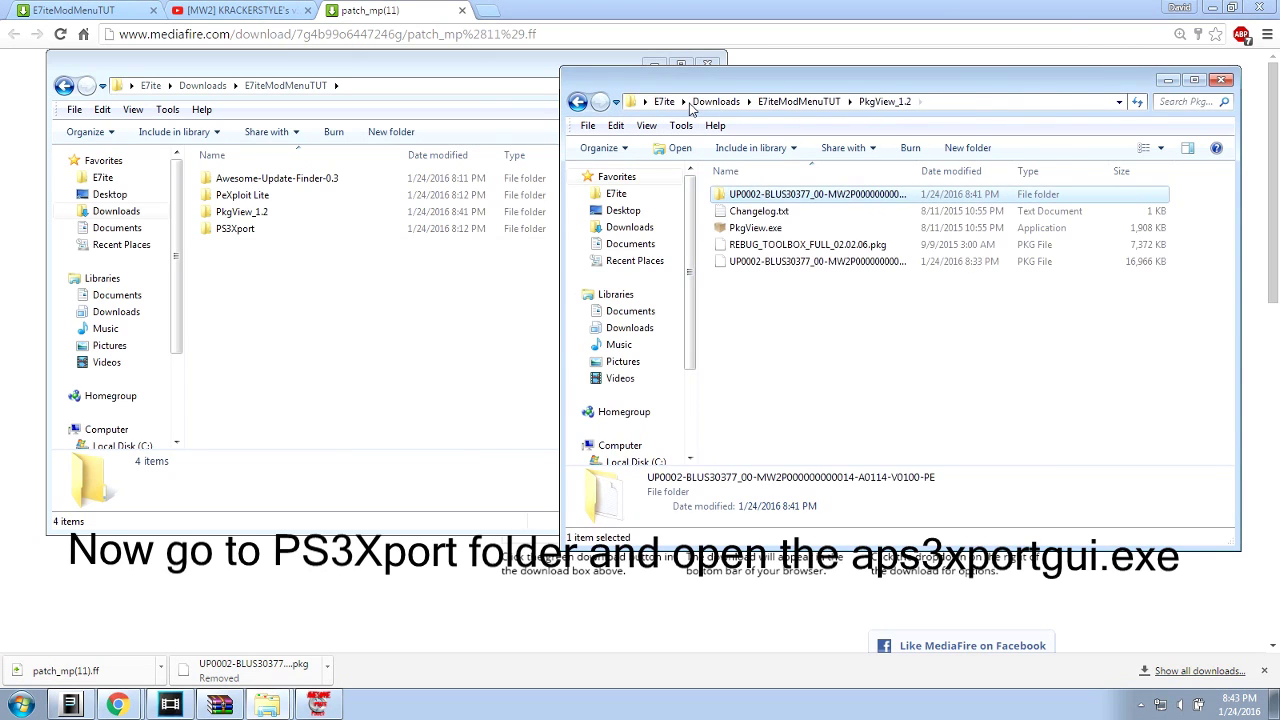
left_click(805, 104)
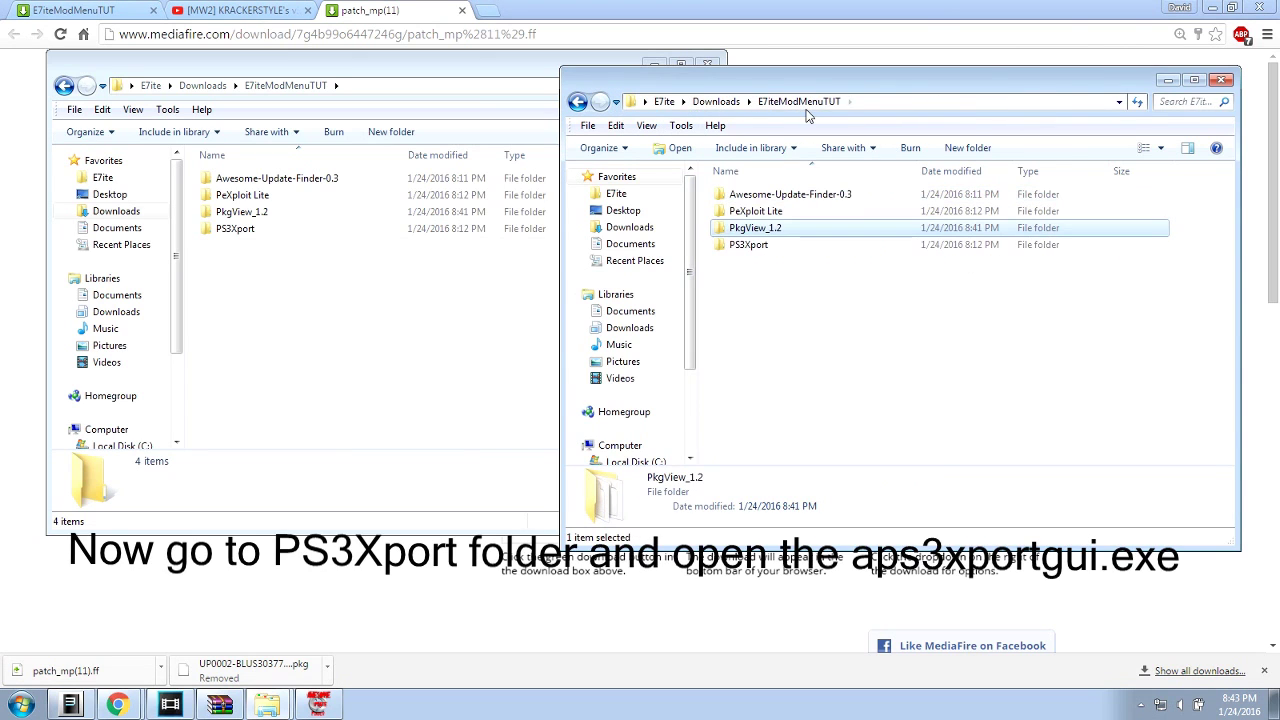
double_click(763, 248)
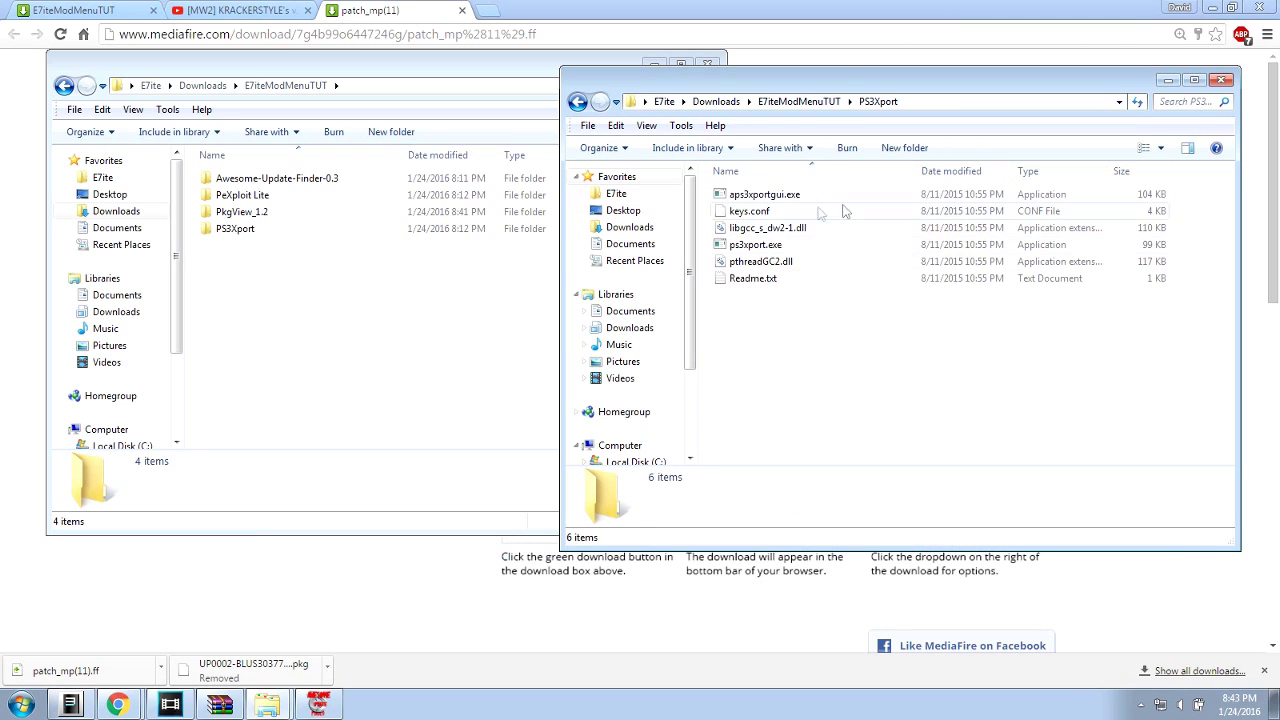
double_click(765, 196)
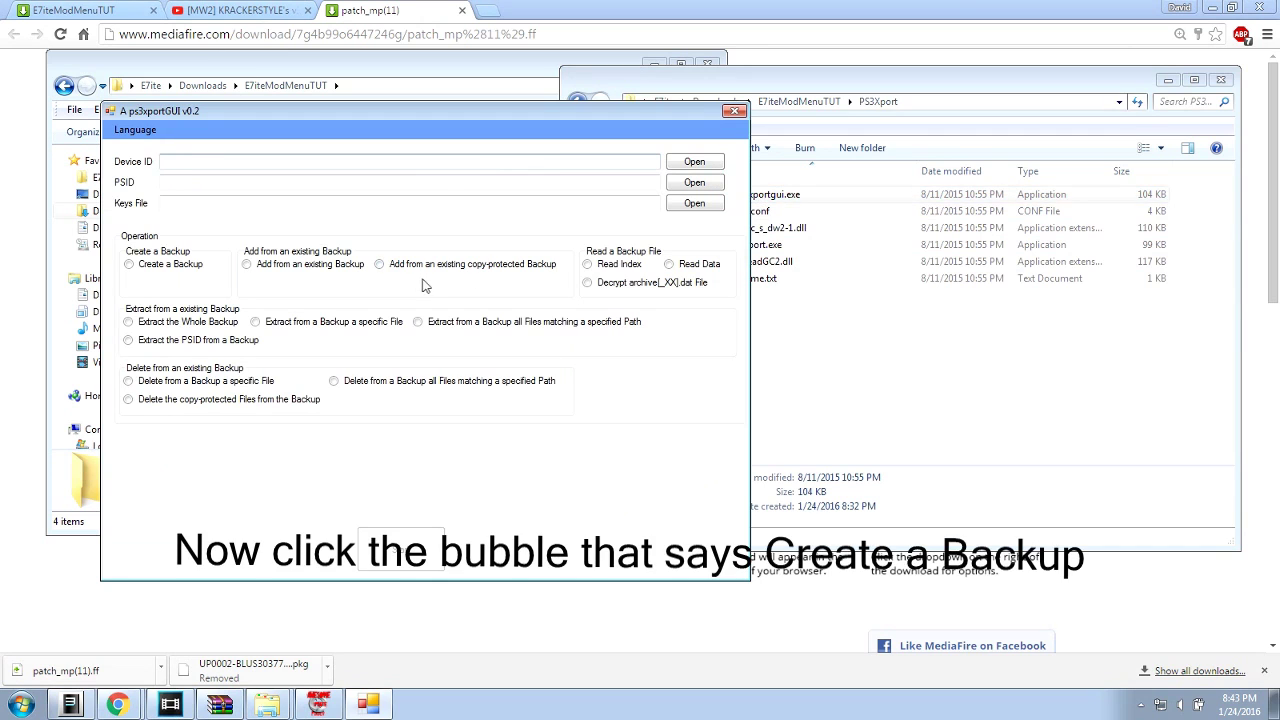
- Choose the Create a Backup operation and set the output directory to the E7iteModMenuTUT folder in Downloads
left_click(180, 265)
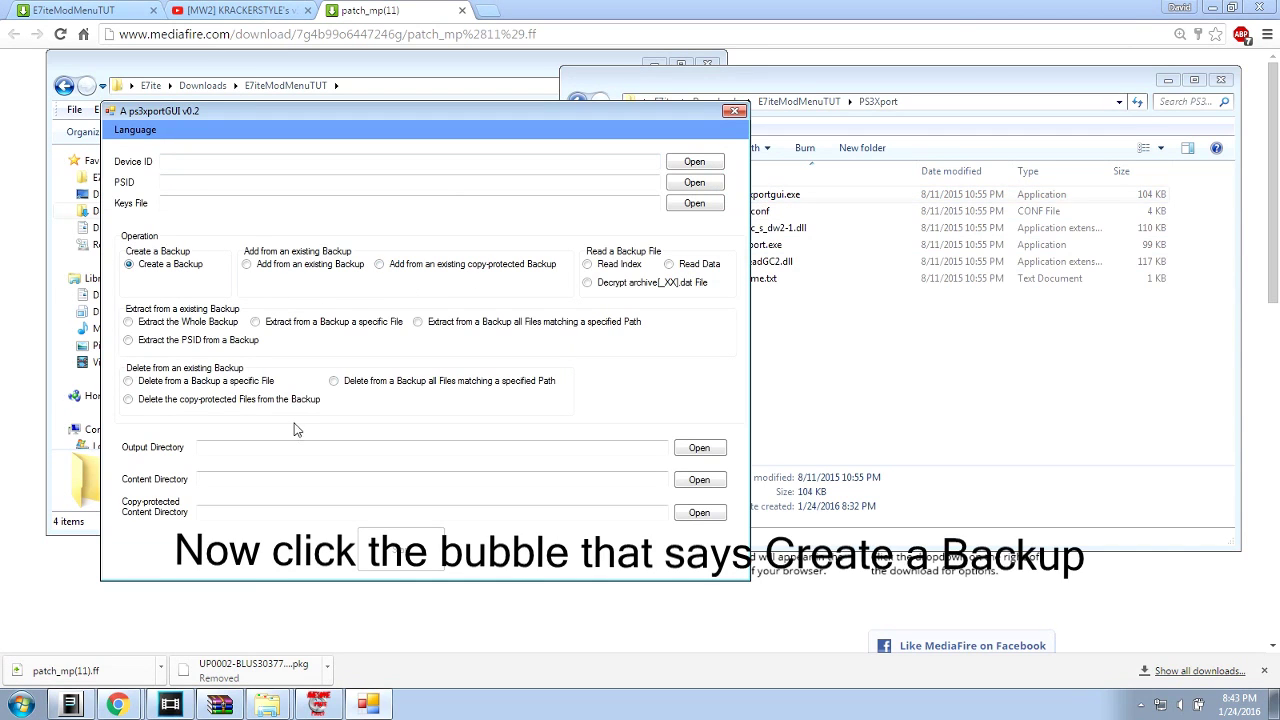
left_click(699, 447)
double_click(567, 343)
scroll(600, 372, "down", 1)
double_click(596, 361)
double_click(615, 377)
left_click(659, 459)
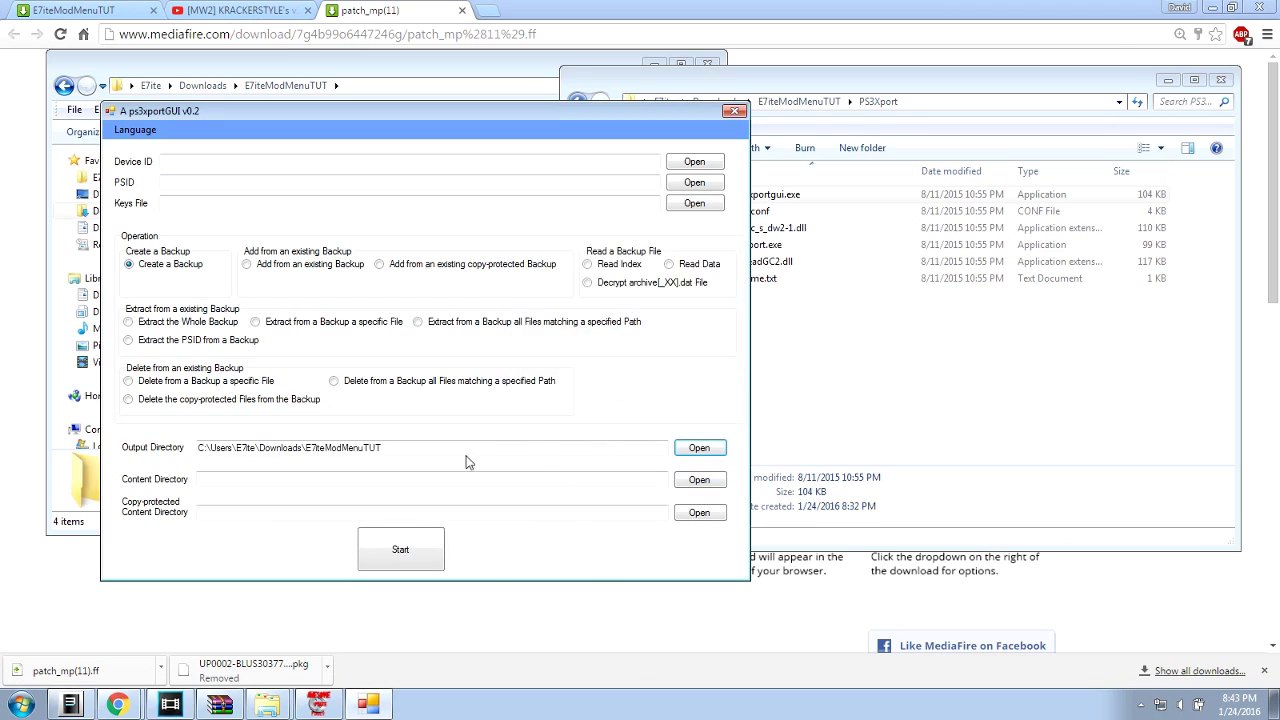
- Append \backup to the output directory path, run the backup creation and close the ps3xport program
left_click(459, 449)
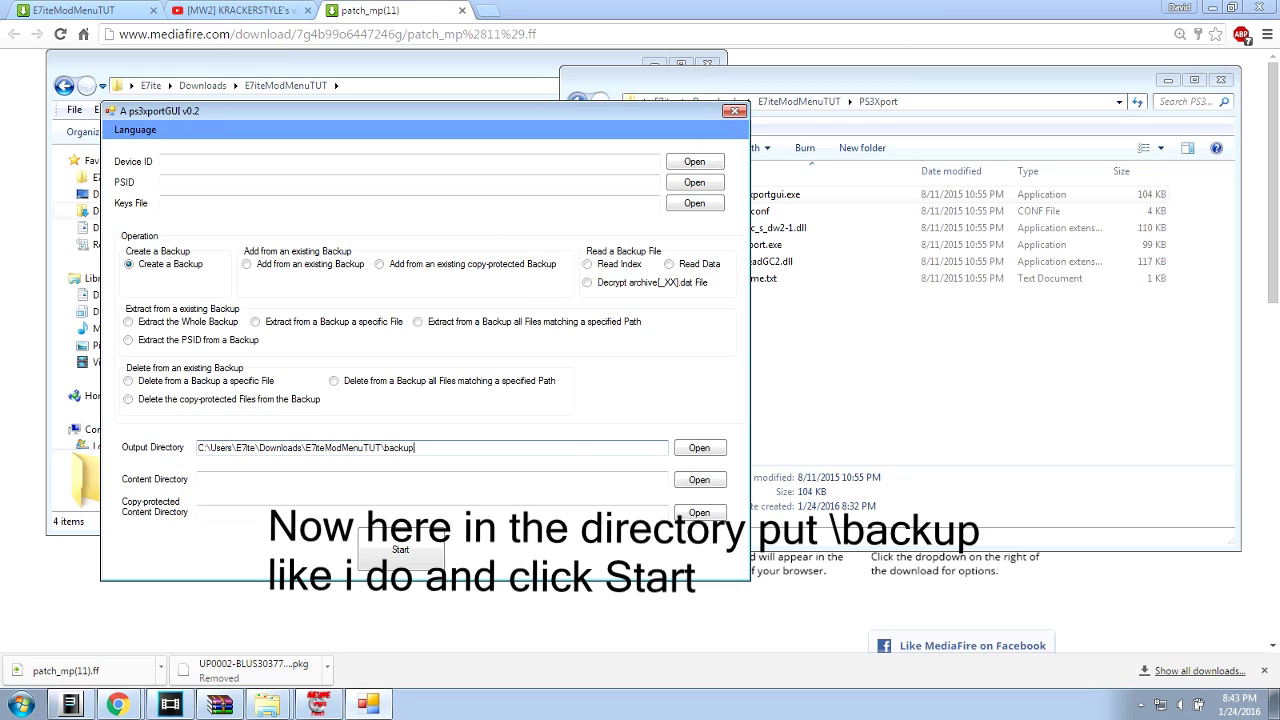
left_click(432, 545)
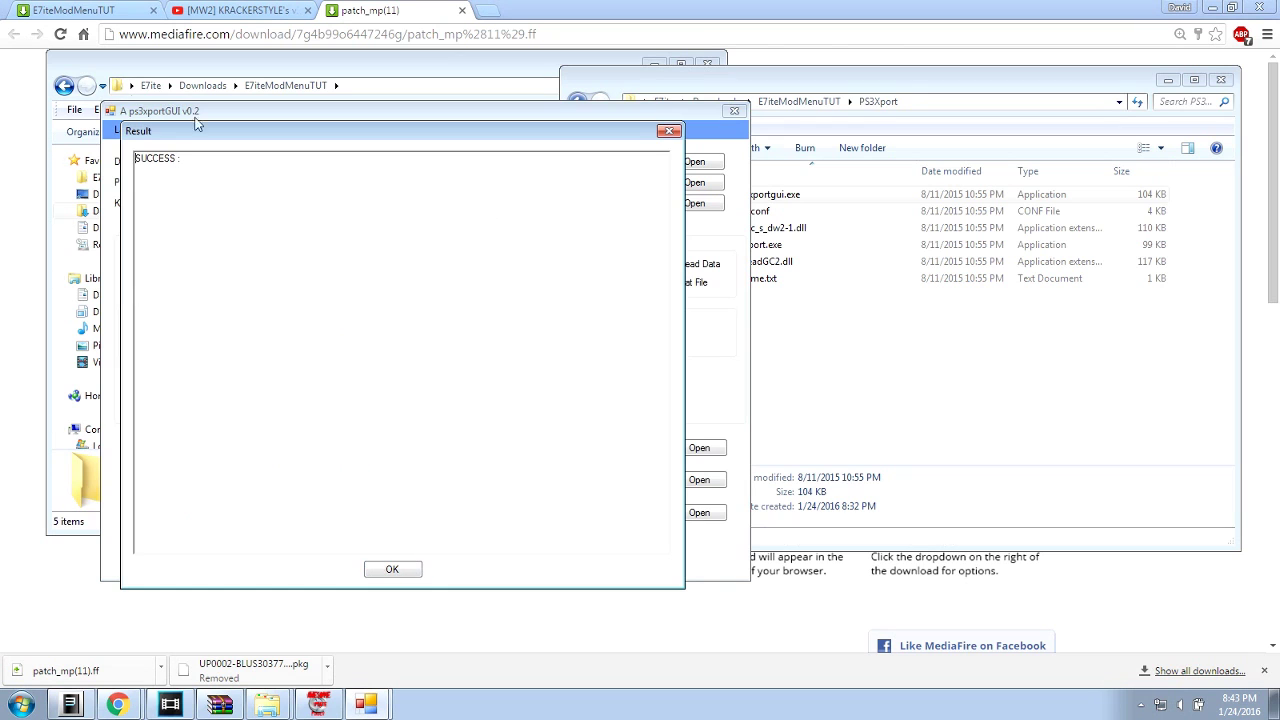
left_click(398, 574)
left_click(735, 111)
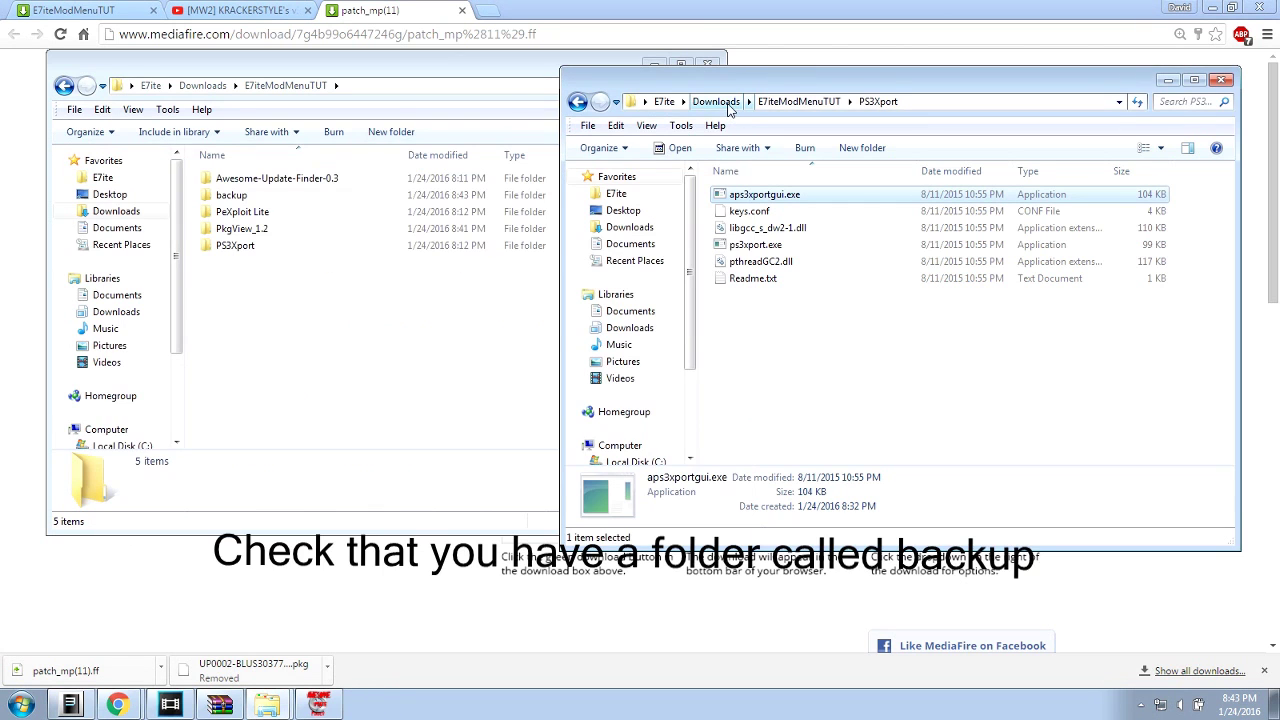
- Return to the E7iteModMenuTUT folder, open its PeXploit Lite folder and launch PeXploit Lite.exe
left_click(800, 102)
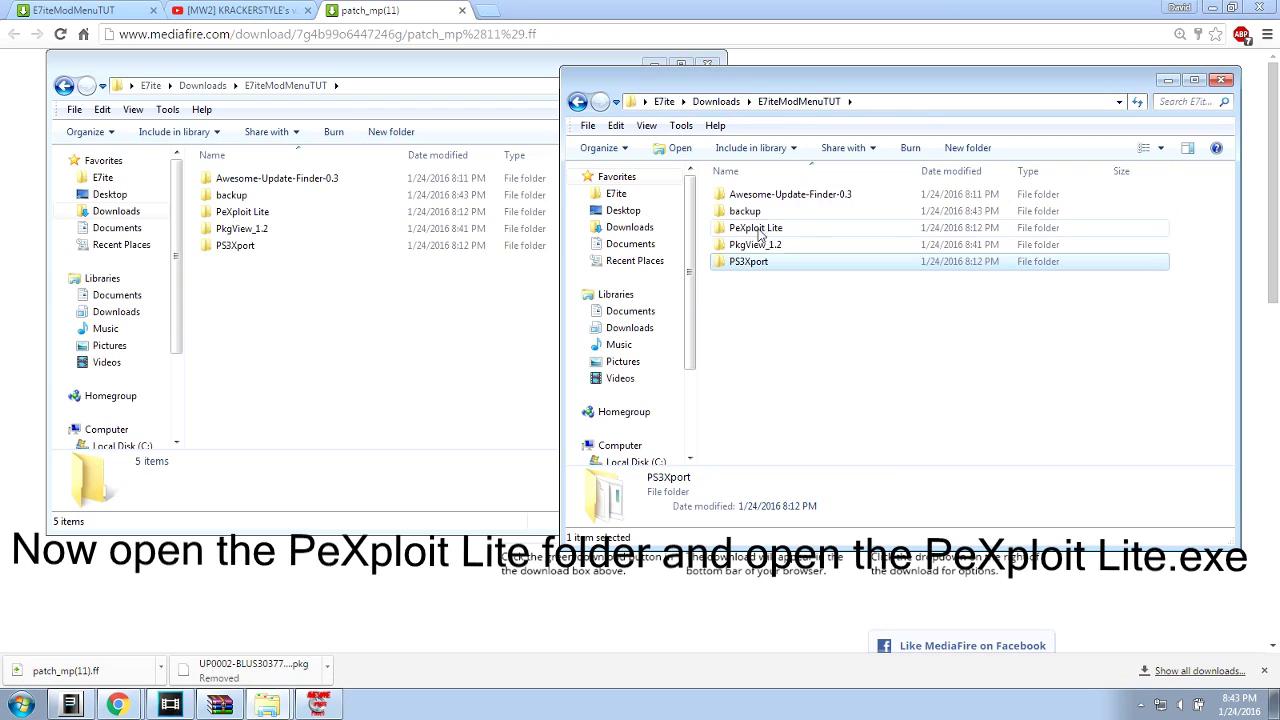
double_click(760, 230)
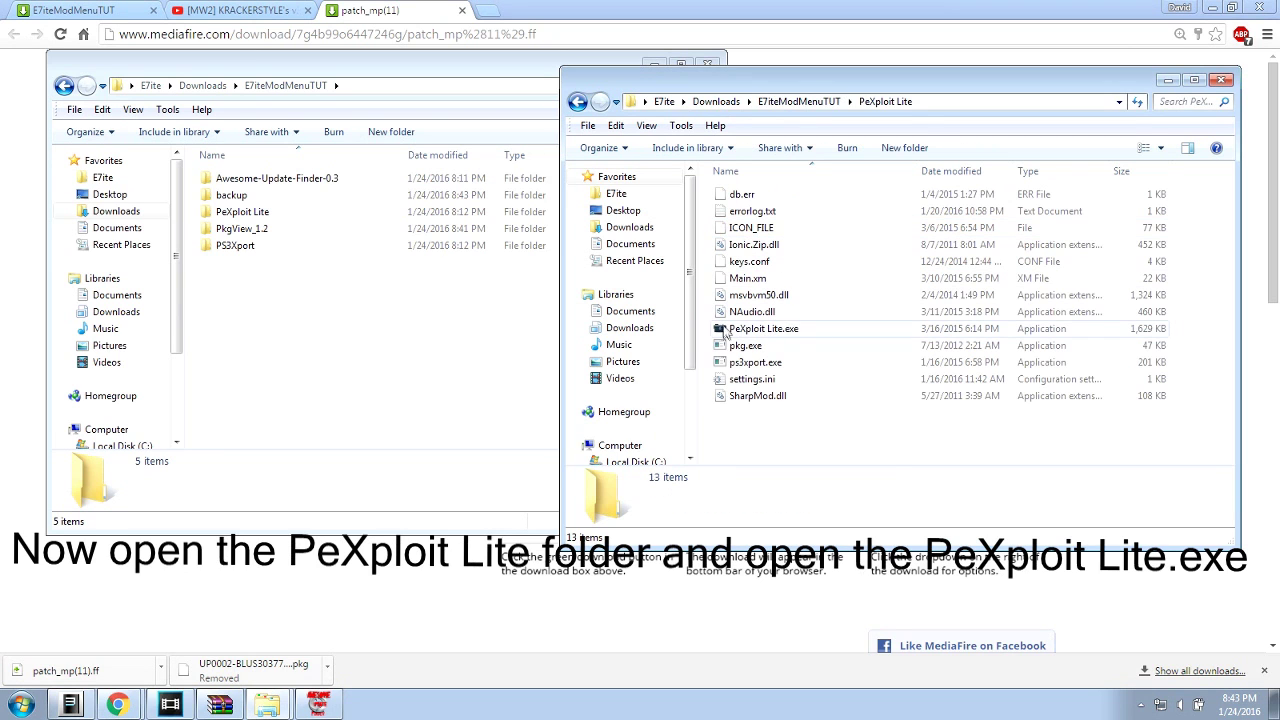
double_click(762, 332)
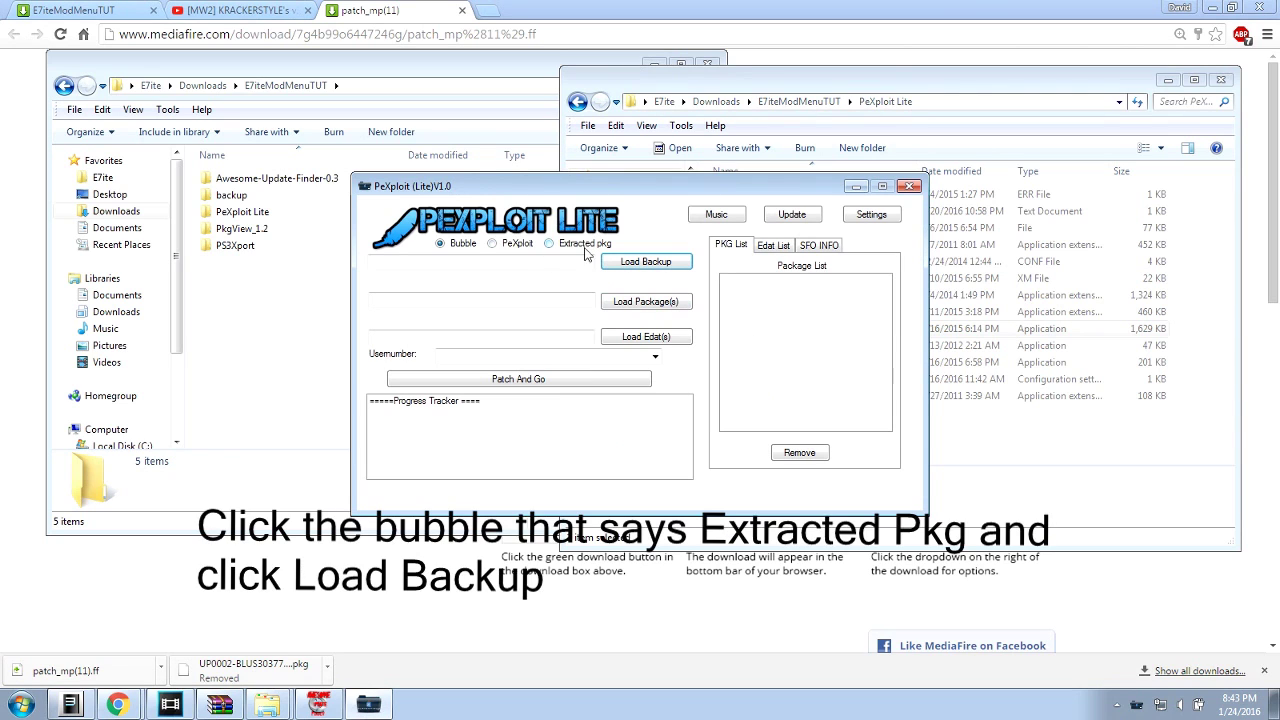
- Choose the Extracted pkg mode and load archive.dat from the E7iteModMenuTUT backup folder in Downloads as the PS3 backup
left_click(657, 271)
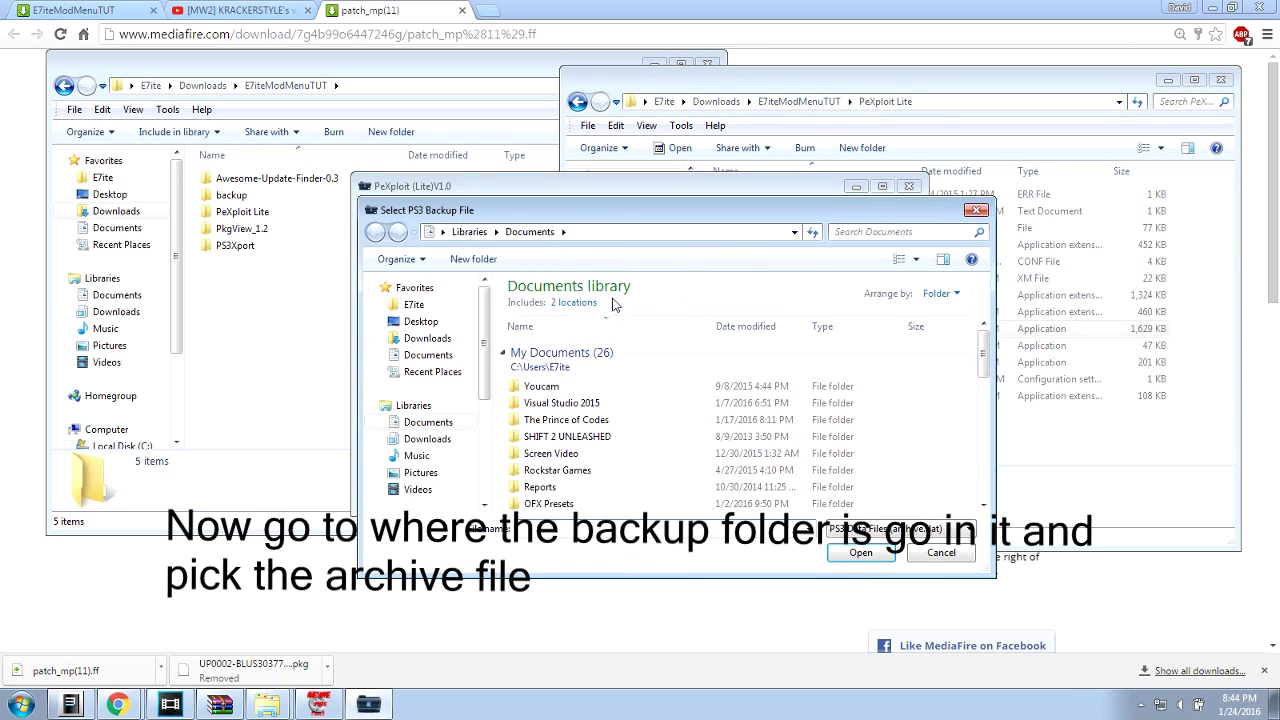
left_click(451, 342)
double_click(566, 340)
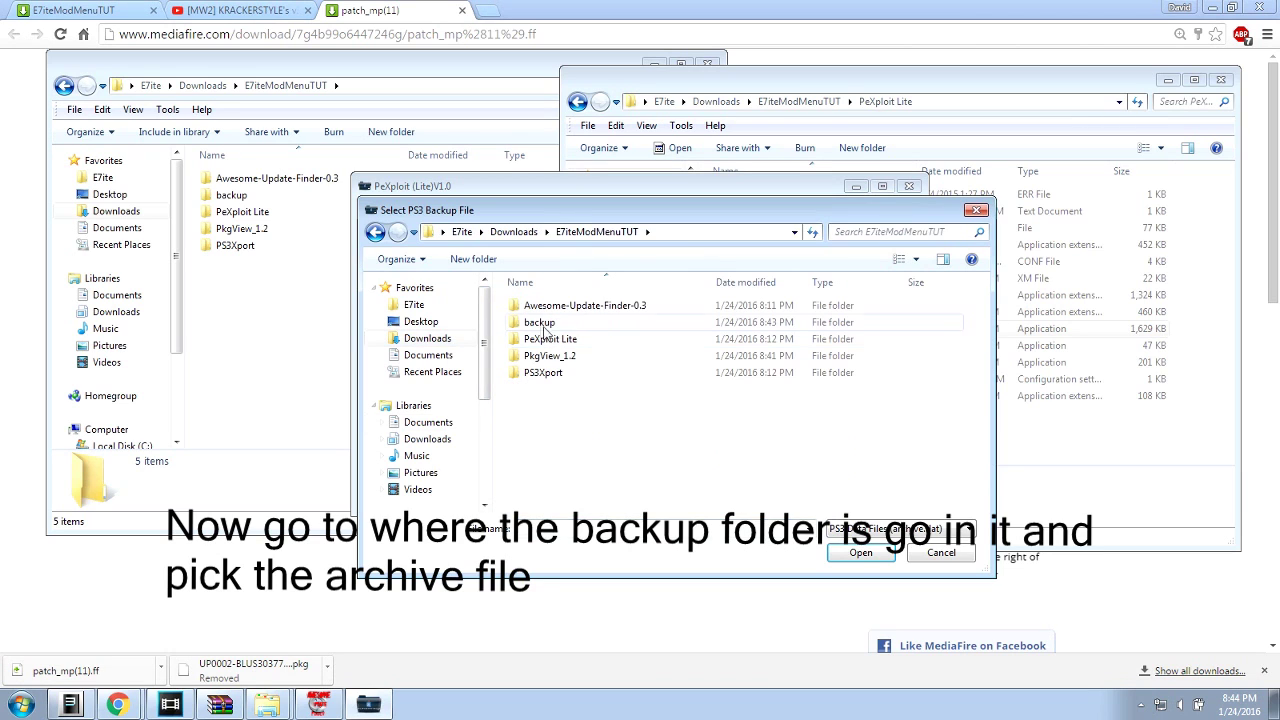
double_click(545, 322)
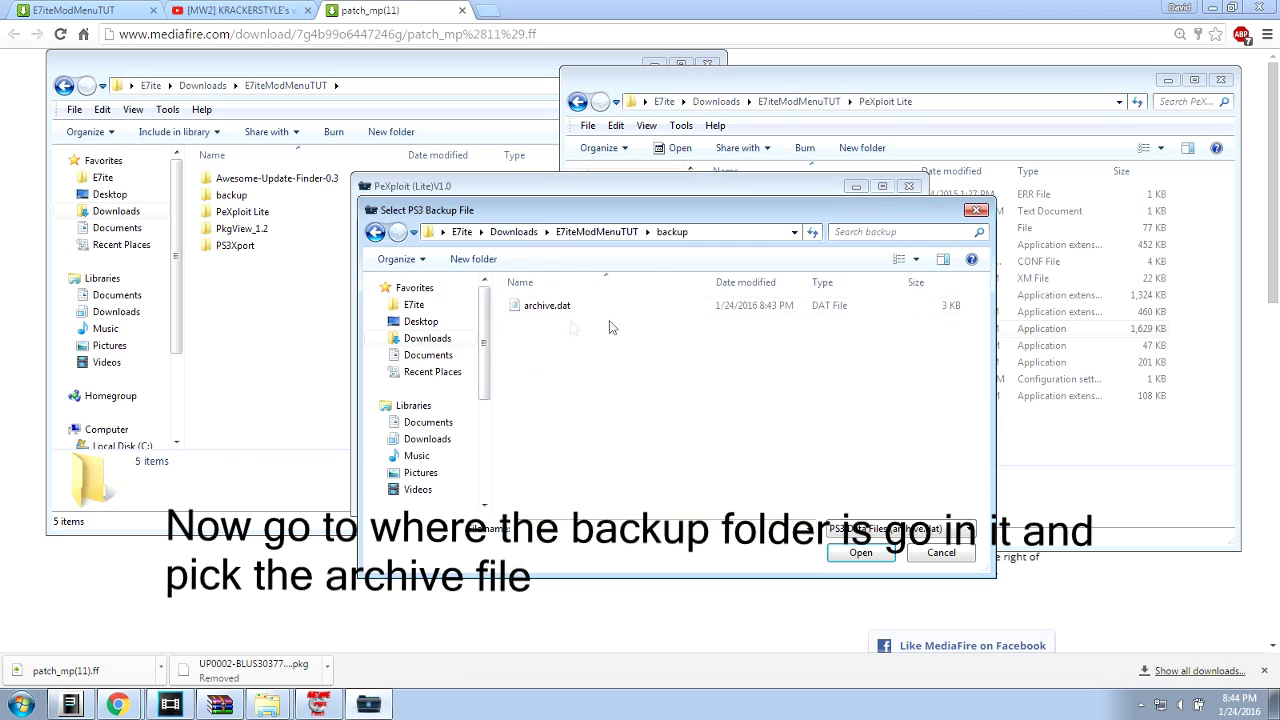
double_click(545, 305)
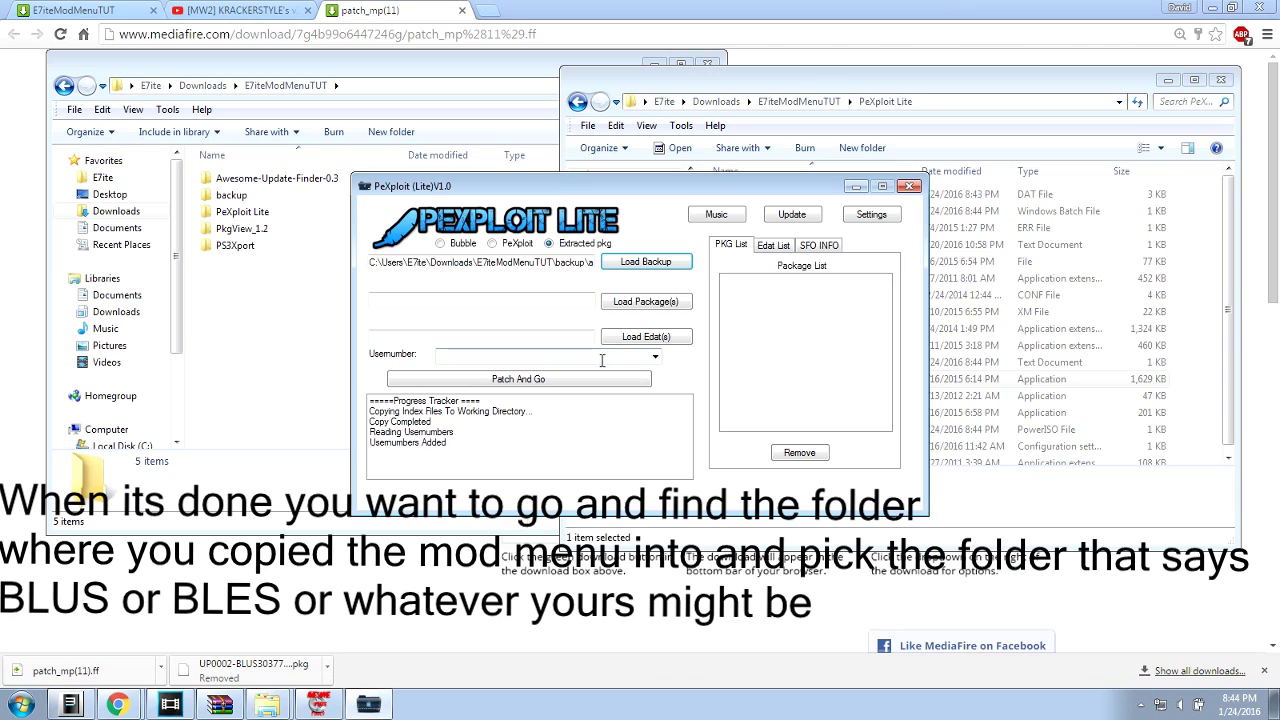
- Load the BLUS30377 folder from the extracted update inside Downloads\E7iteModMenuTUT\PkgView_1.2 as the package
left_click(646, 305)
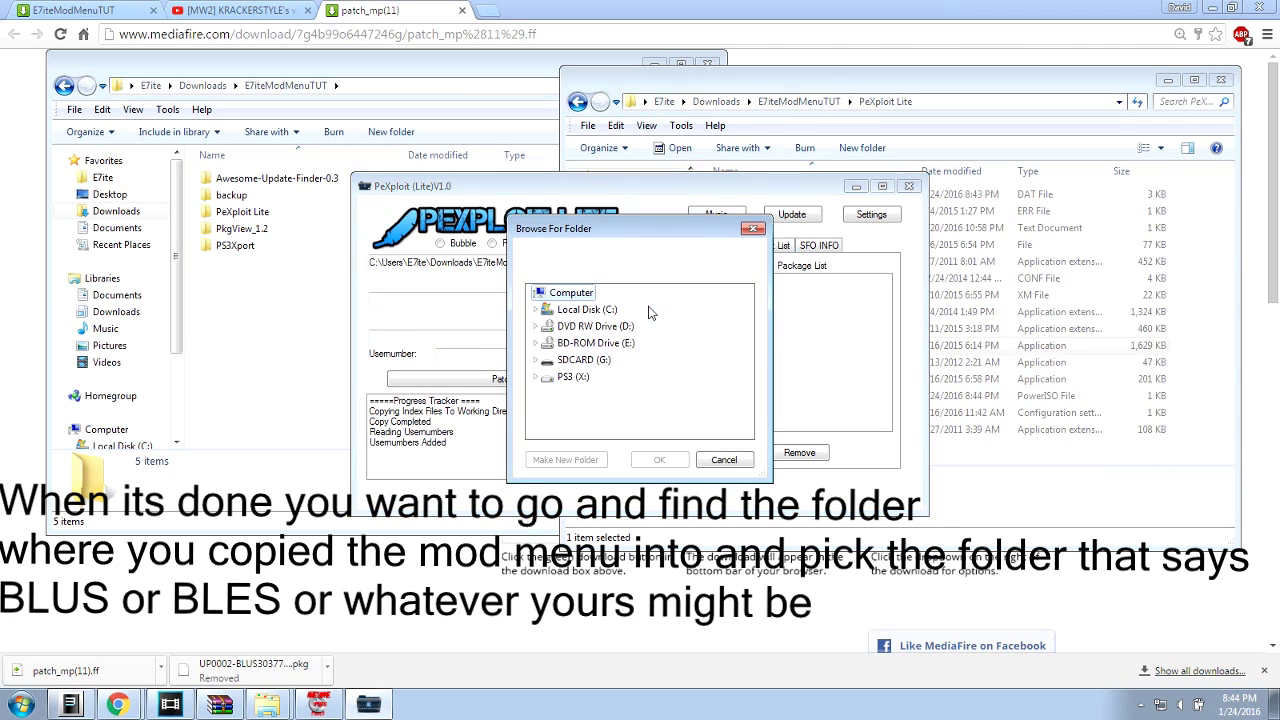
double_click(590, 310)
scroll(585, 340, "down", 4)
double_click(583, 349)
double_click(586, 311)
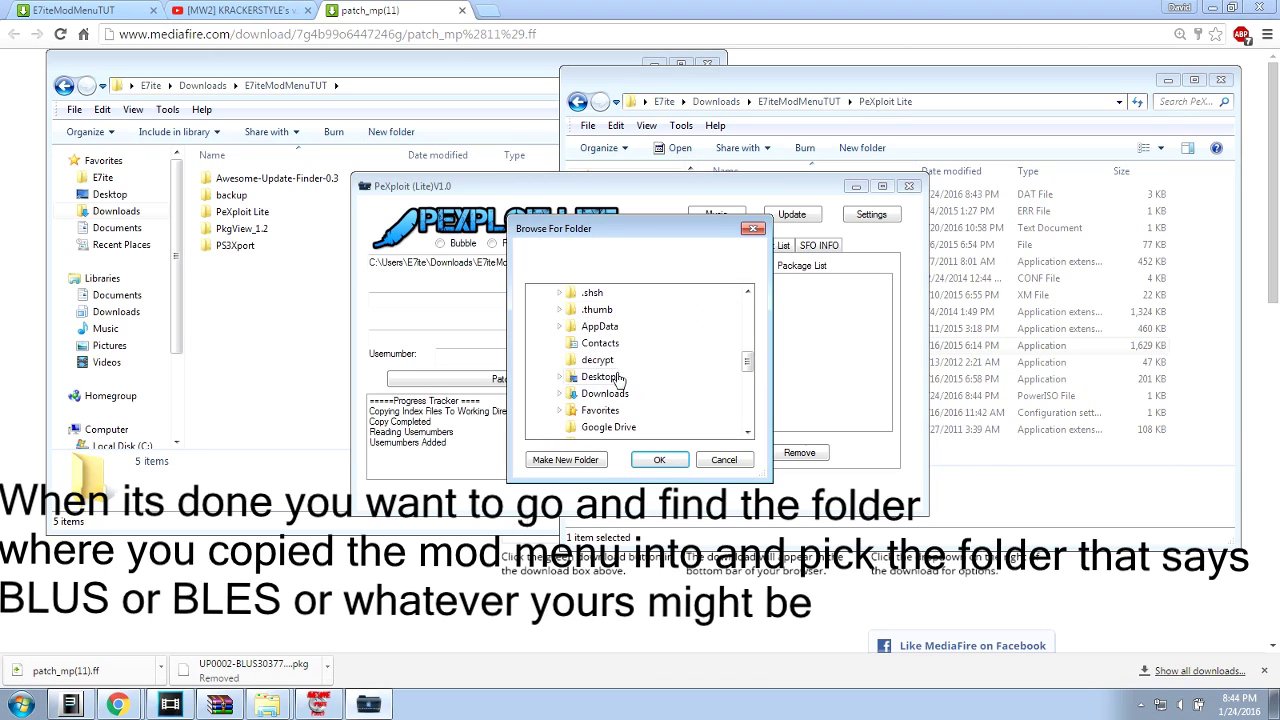
double_click(586, 377)
double_click(580, 378)
double_click(605, 393)
double_click(638, 328)
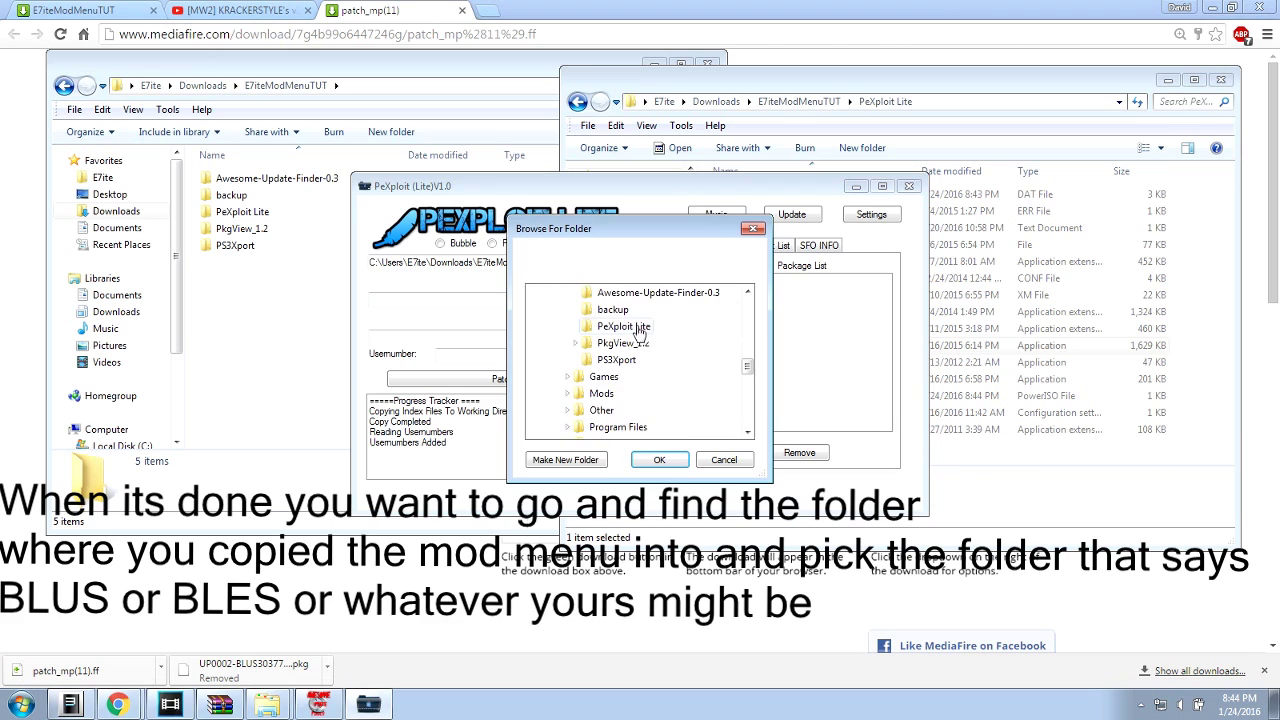
double_click(624, 344)
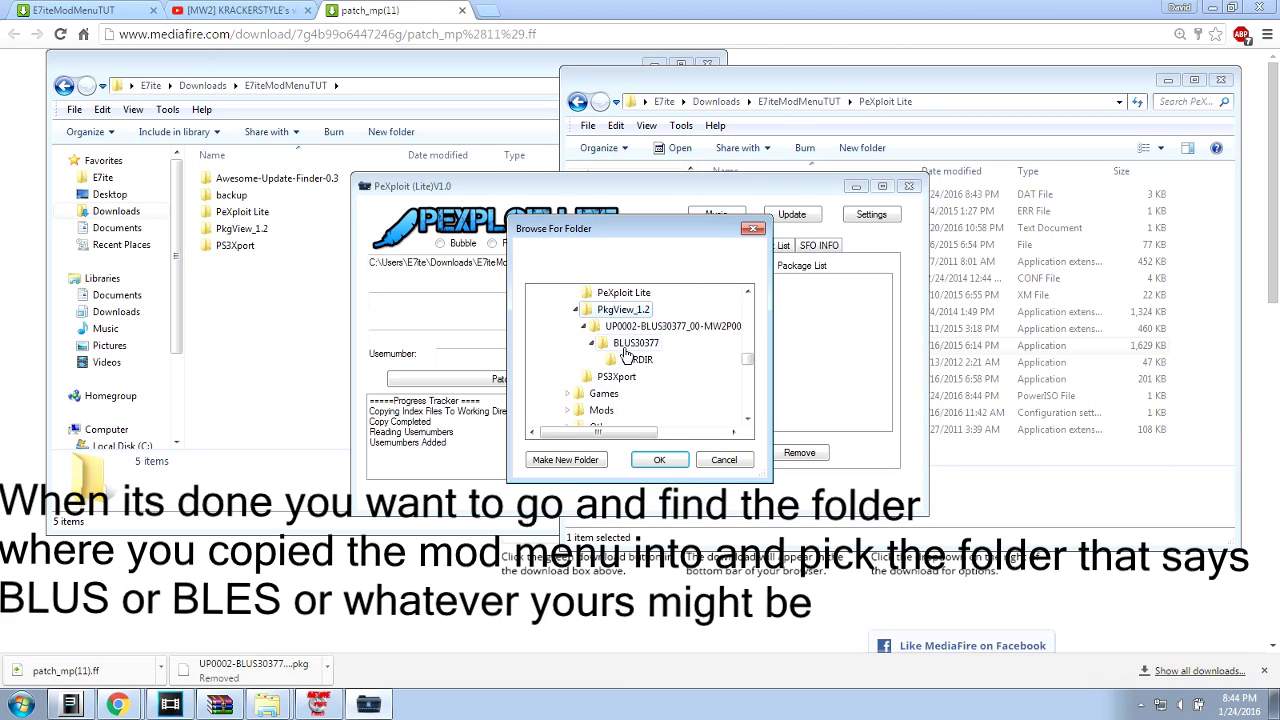
left_click(640, 344)
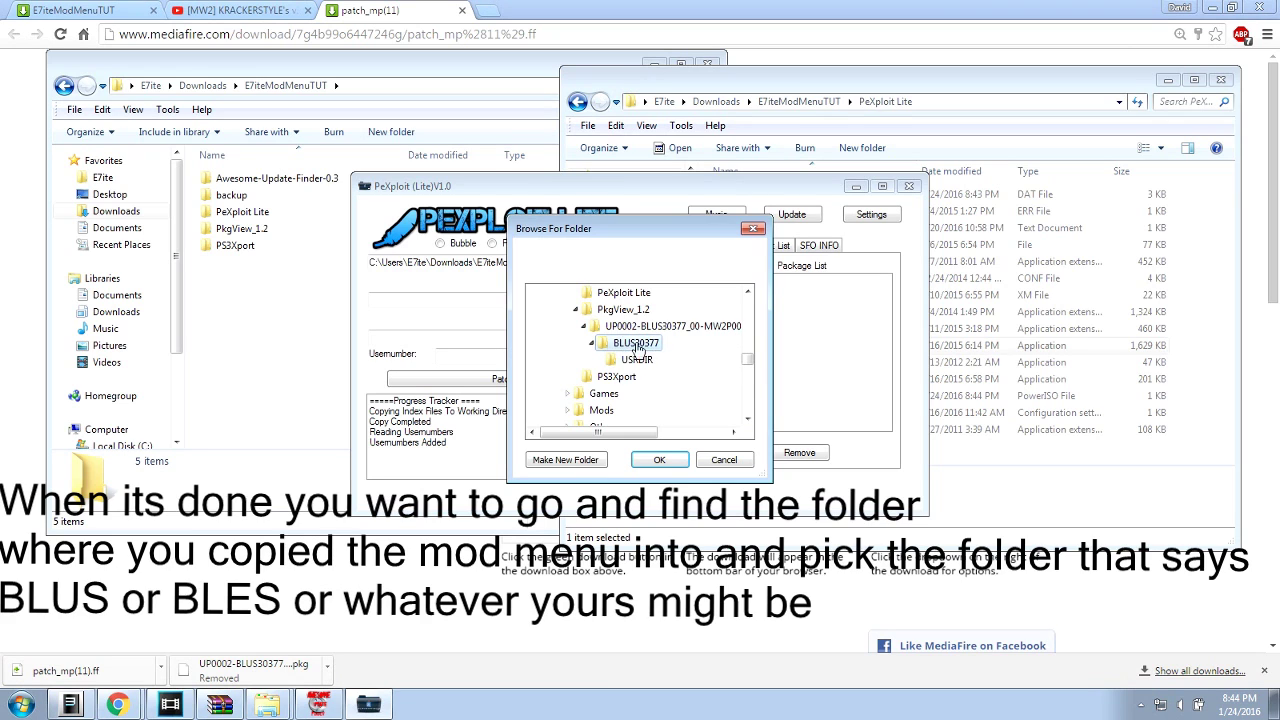
left_click(664, 462)
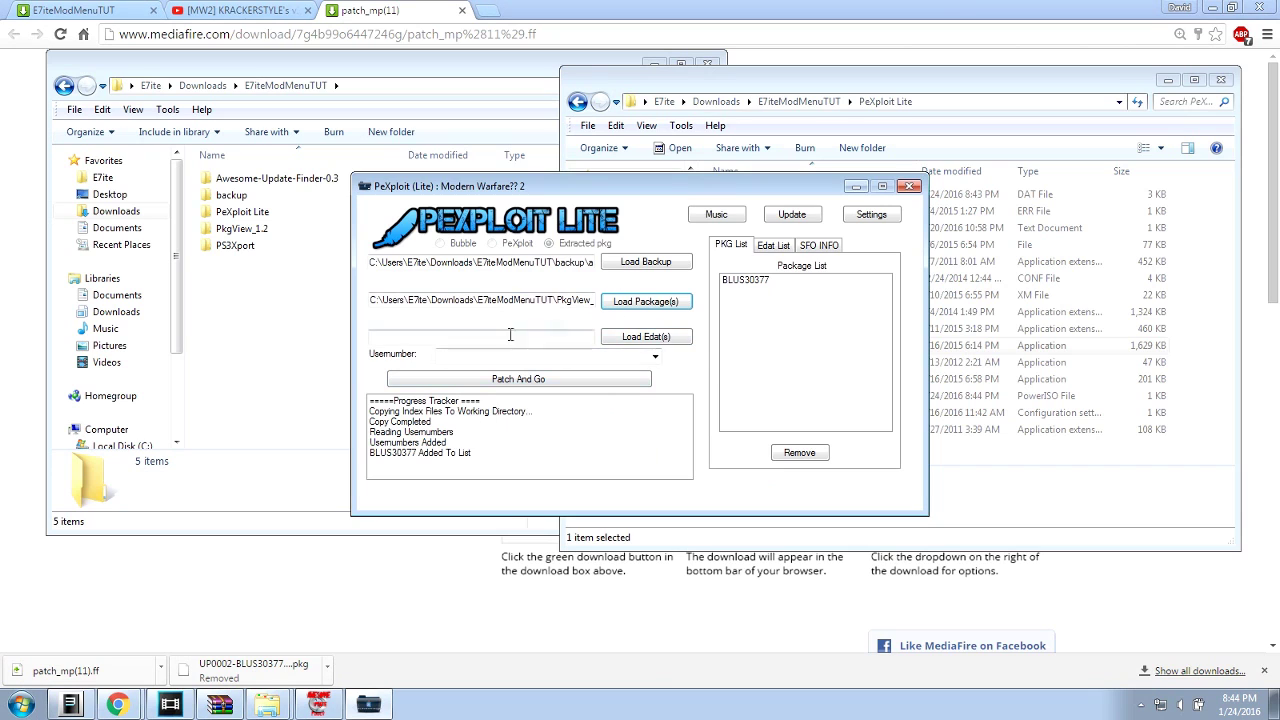
- Patch the backup with the loaded package, dismiss the error message and close PeXploit Lite
left_click(535, 385)
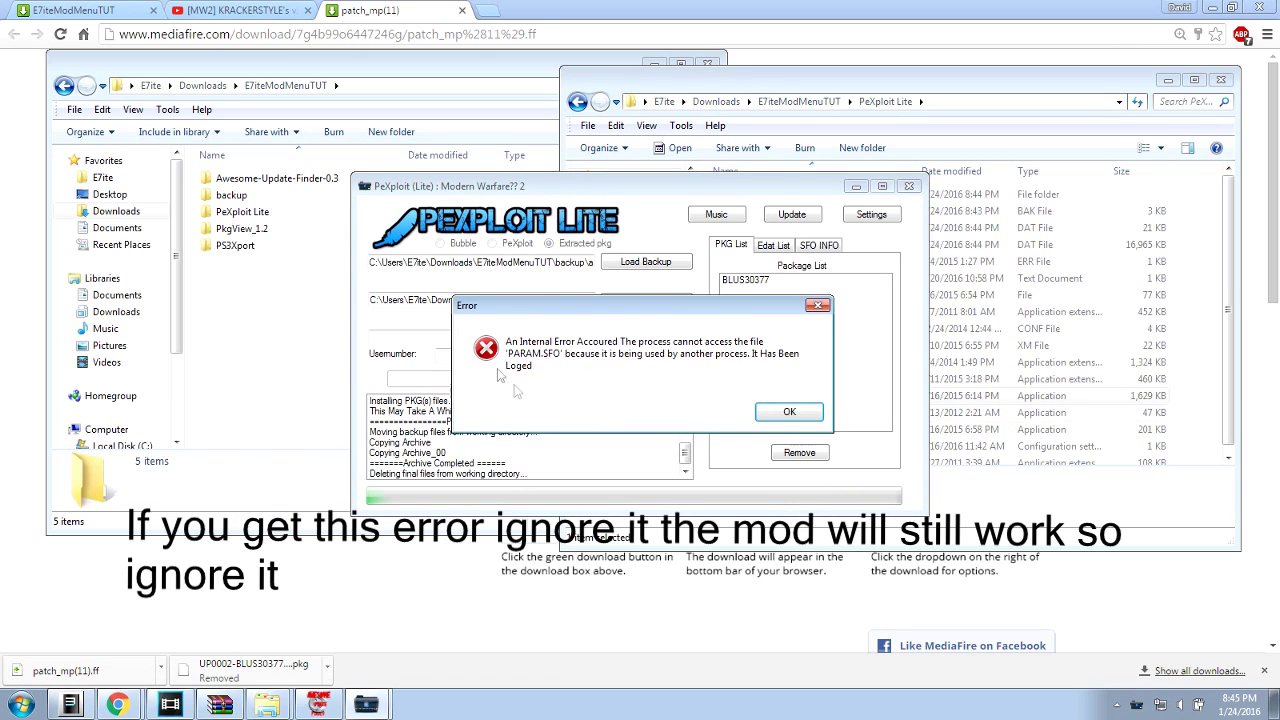
left_click(789, 413)
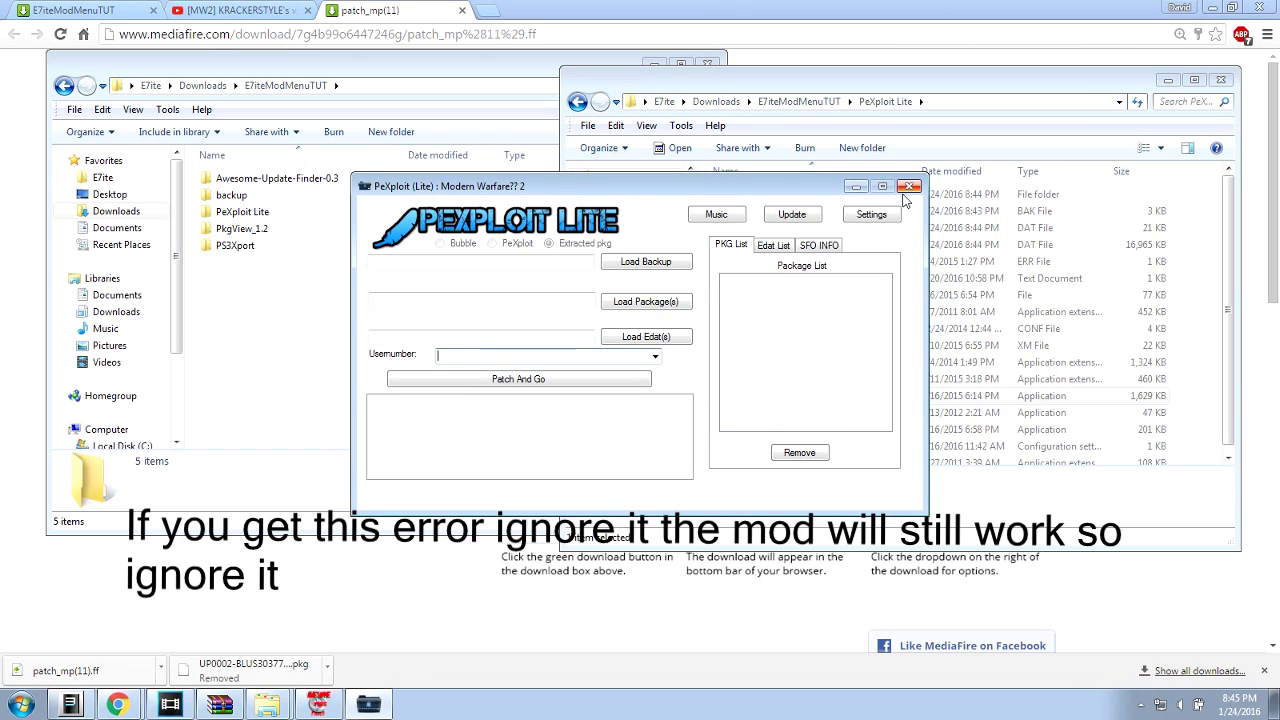
left_click(908, 187)
- Go back to the E7iteModMenuTUT folder and create a new folder named PS3 in it
left_click(798, 104)
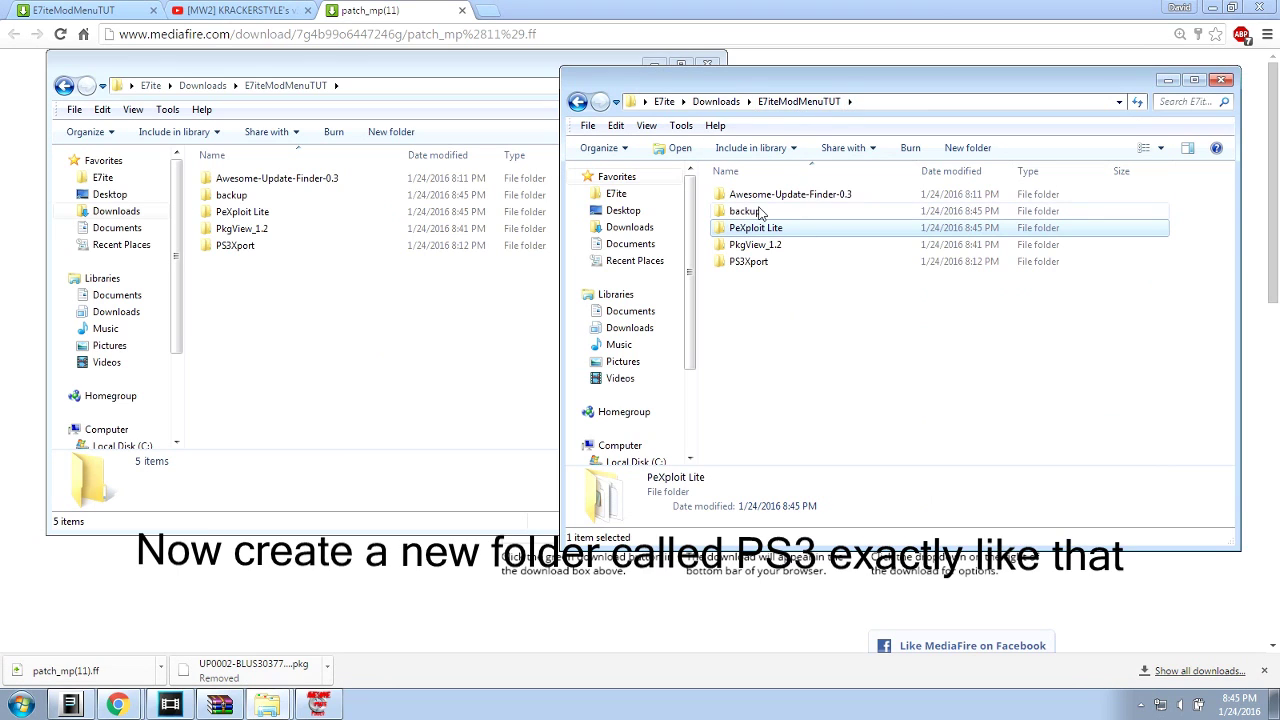
left_click(960, 149)
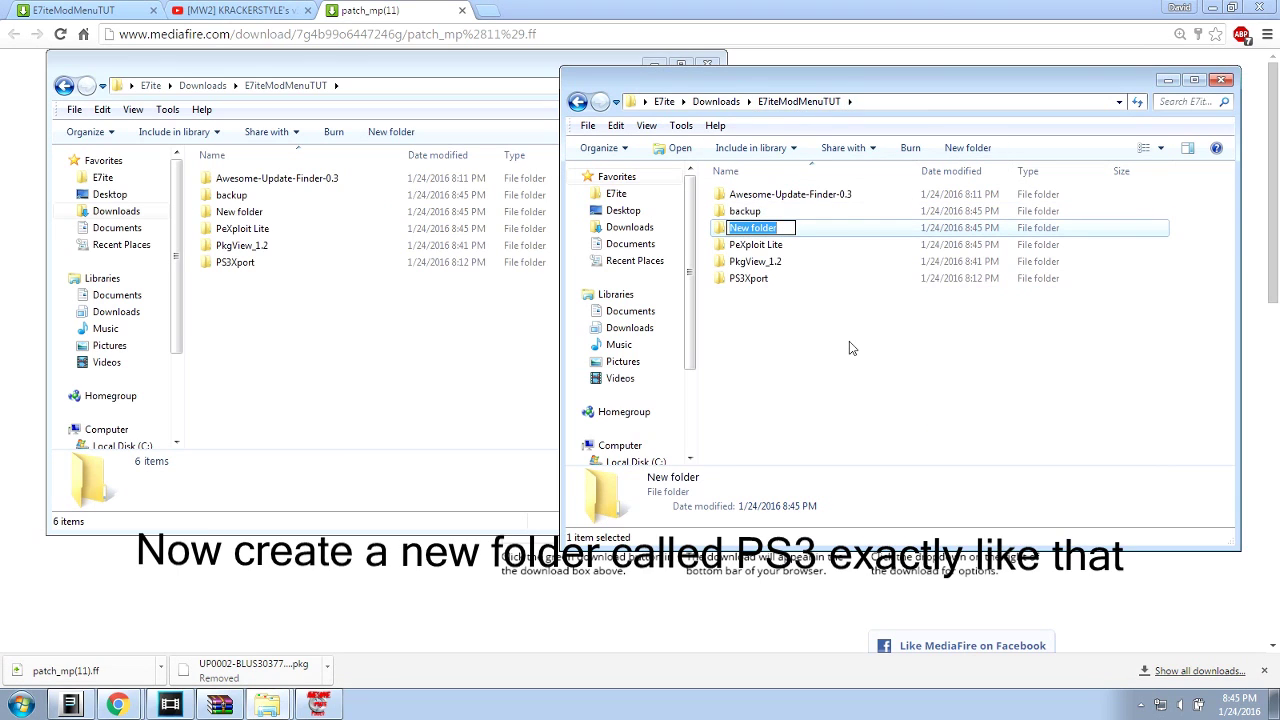
key("BackSpace")
type("PS3")
key("Return")
- Open the PS3 folder and create a subfolder named EXPORT
double_click(760, 261)
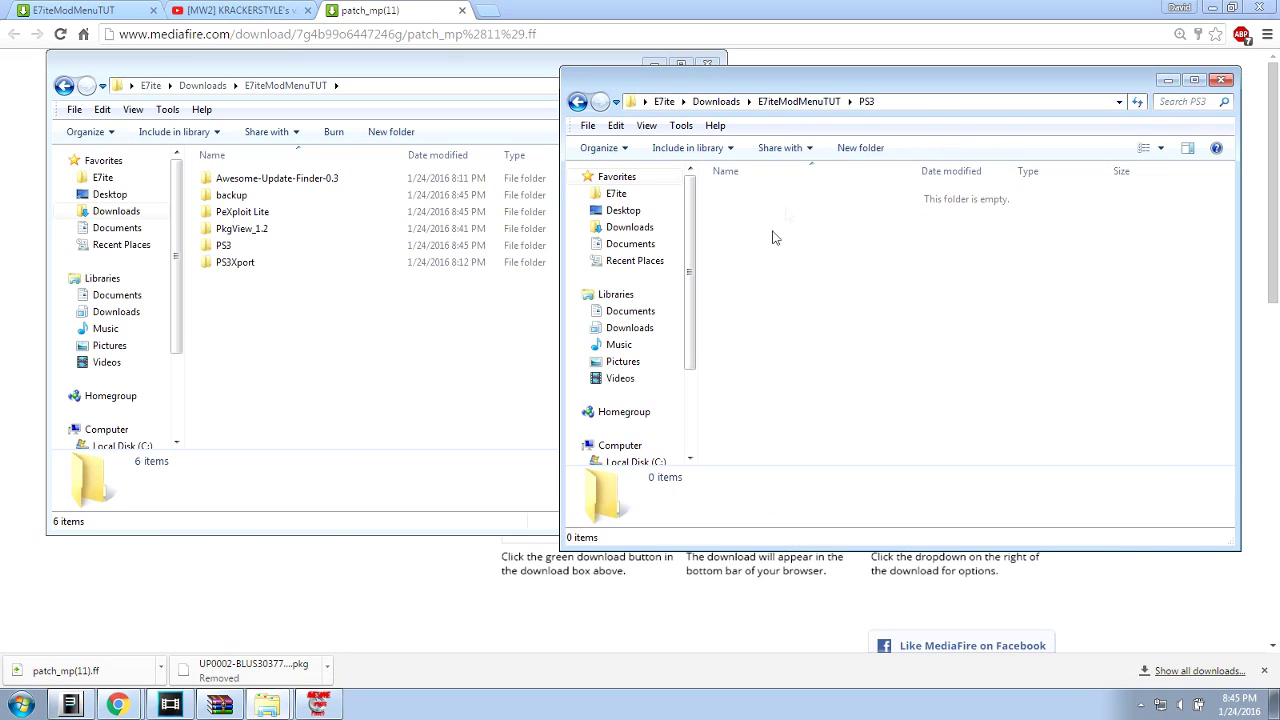
left_click(855, 150)
key("BackSpace")
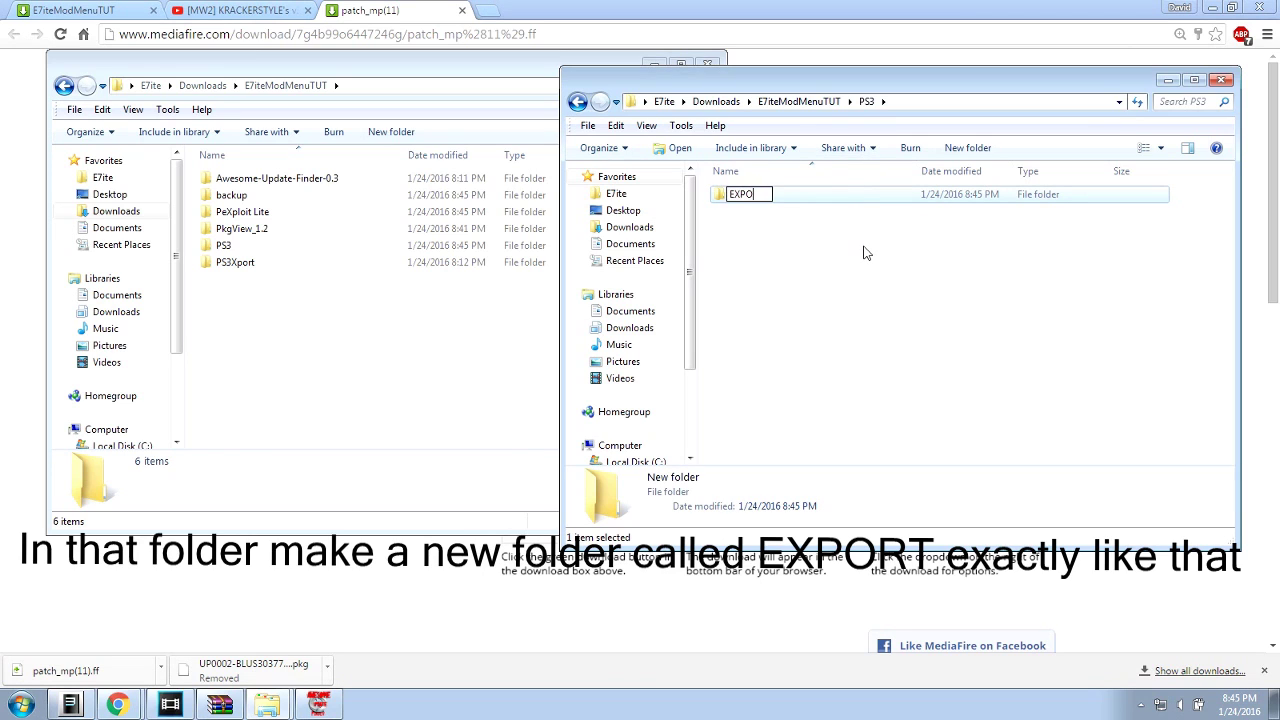
left_click(866, 253)
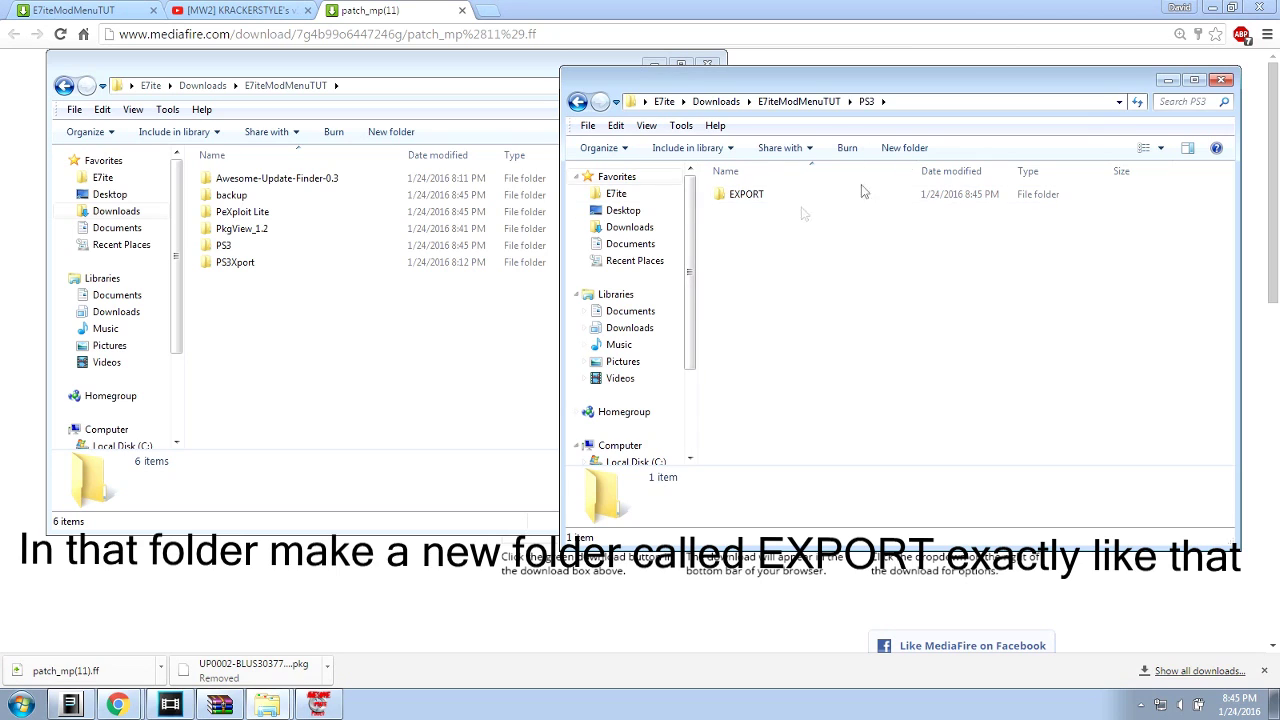
- Open the EXPORT folder and create a subfolder named BACKUP
double_click(750, 198)
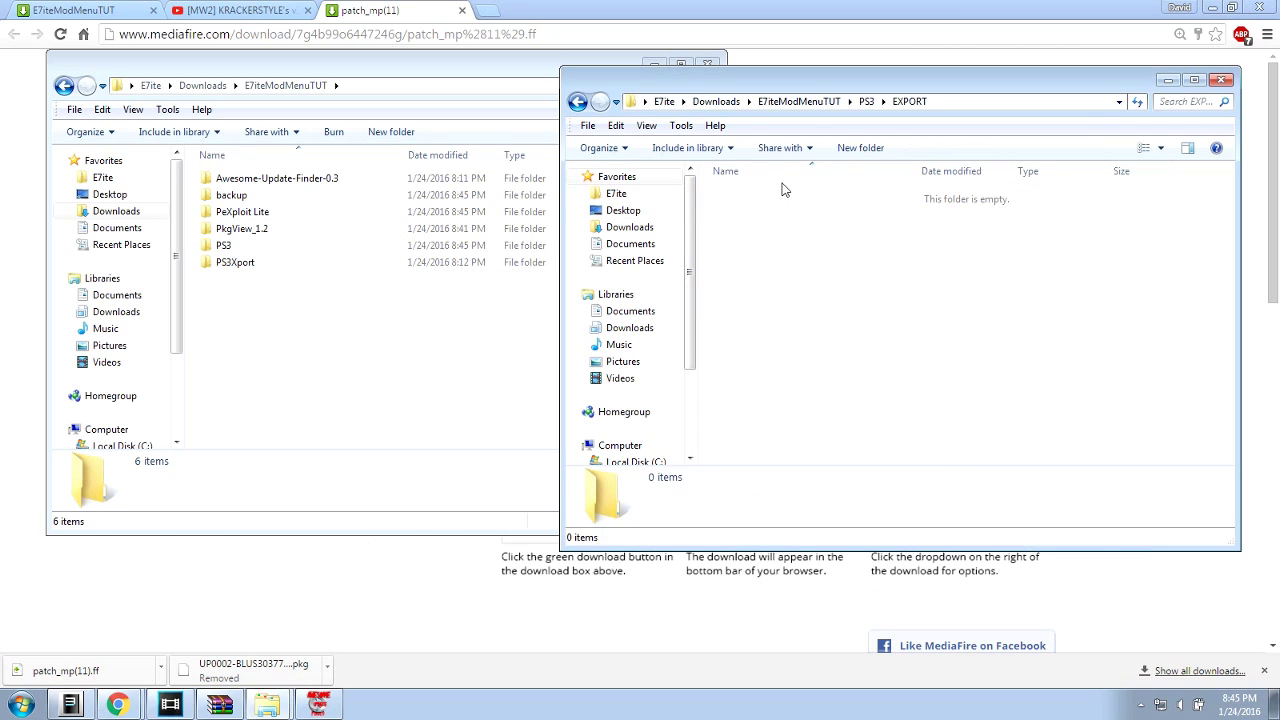
left_click(875, 150)
key("BackSpace")
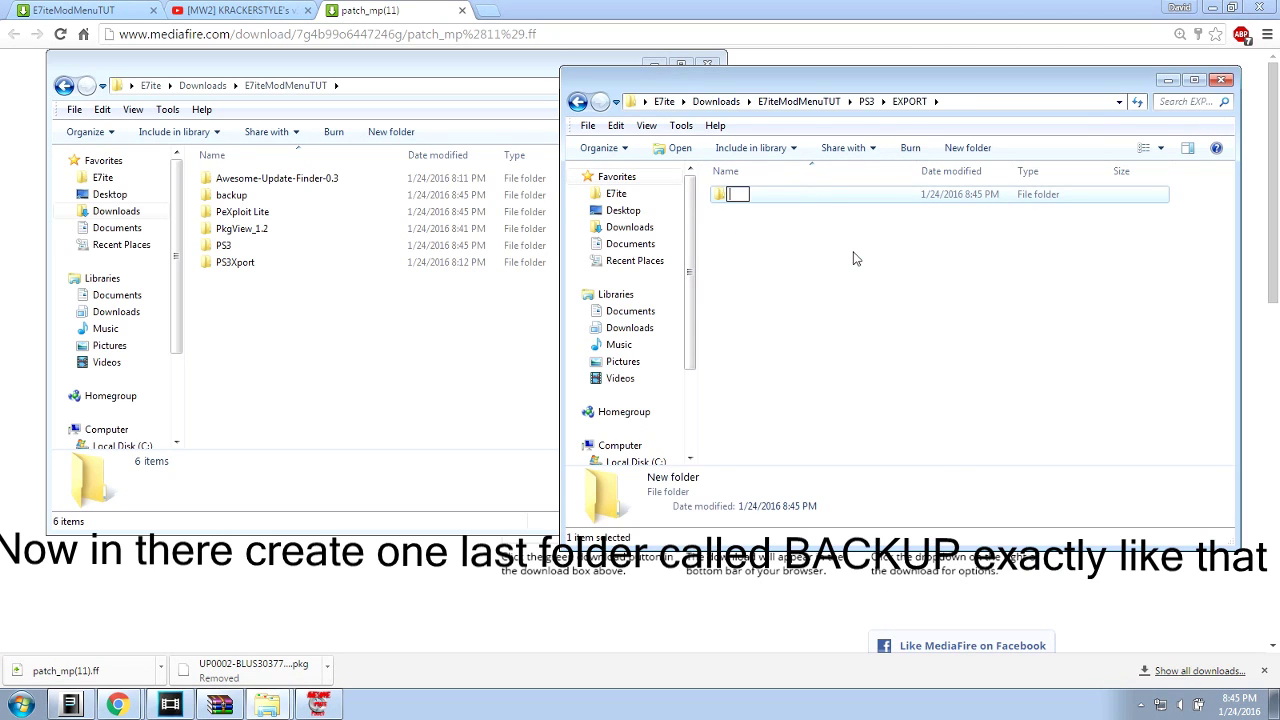
type("BACKUP")
key("Return")
left_click(860, 250)
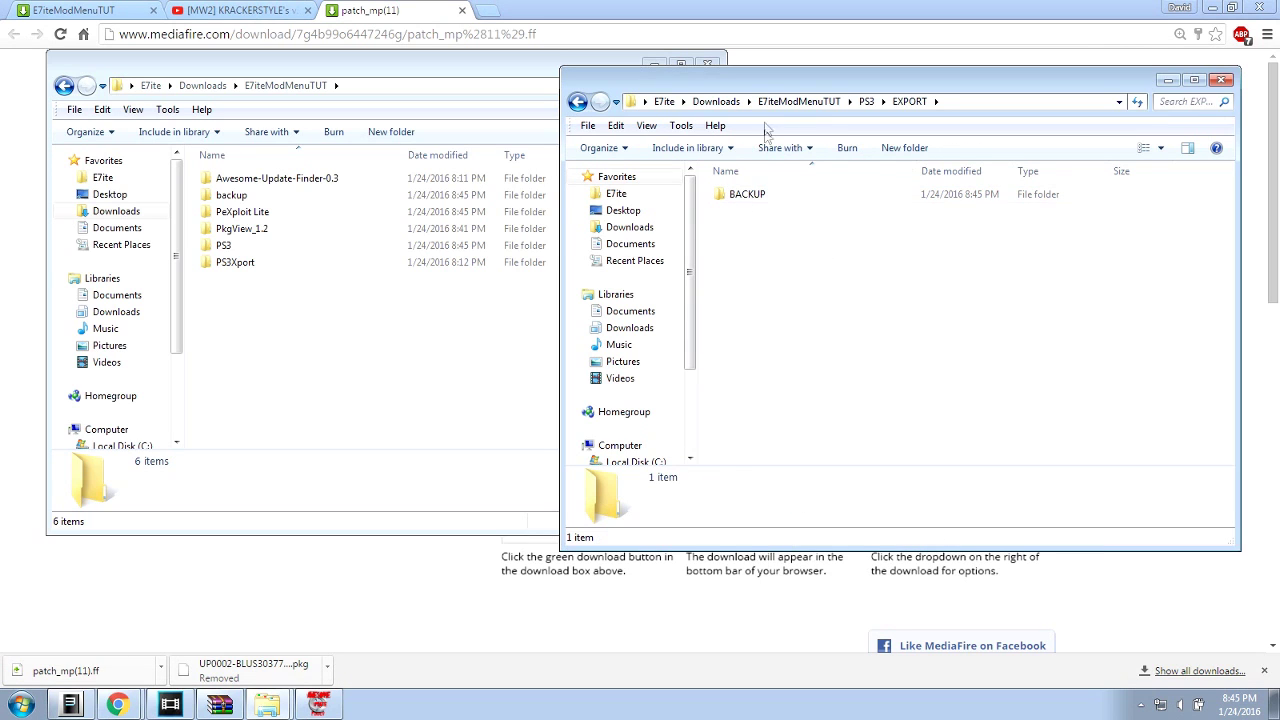
- Move the patched backup folder from E7iteModMenuTUT into PS3\EXPORT\BACKUP
left_click(716, 101)
left_click(783, 230)
double_click(781, 230)
right_click(754, 218)
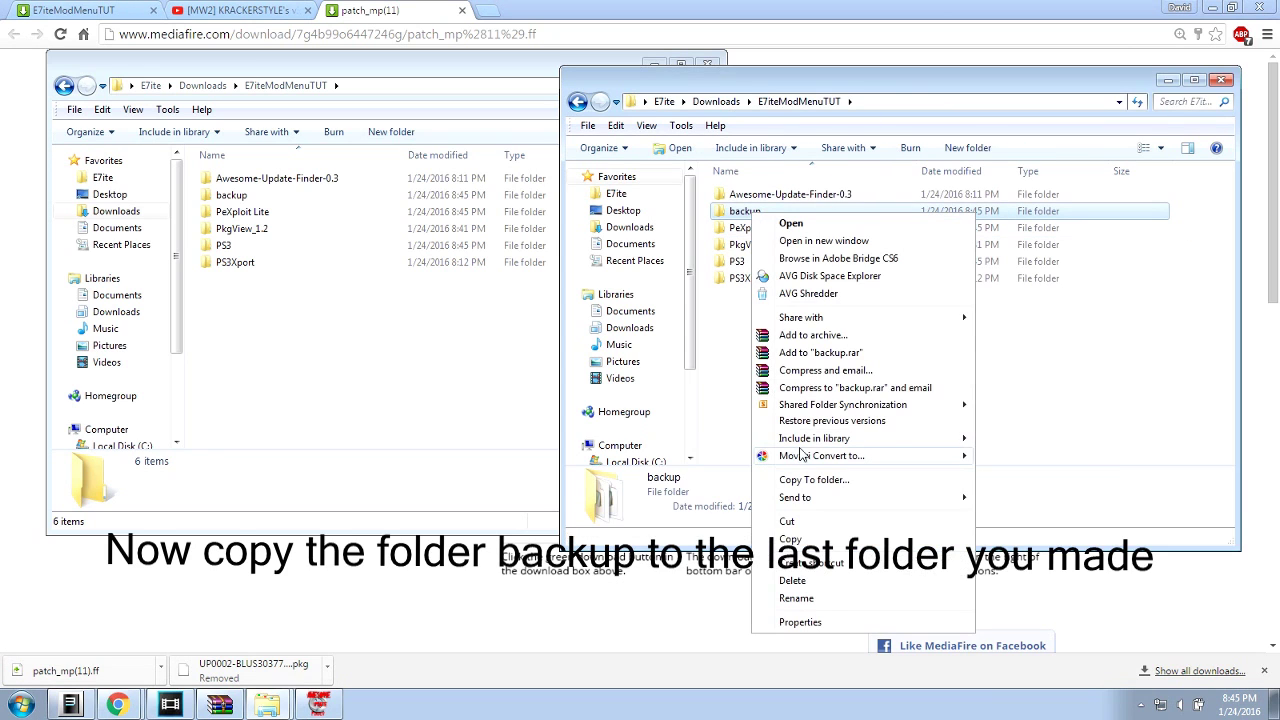
left_click(790, 520)
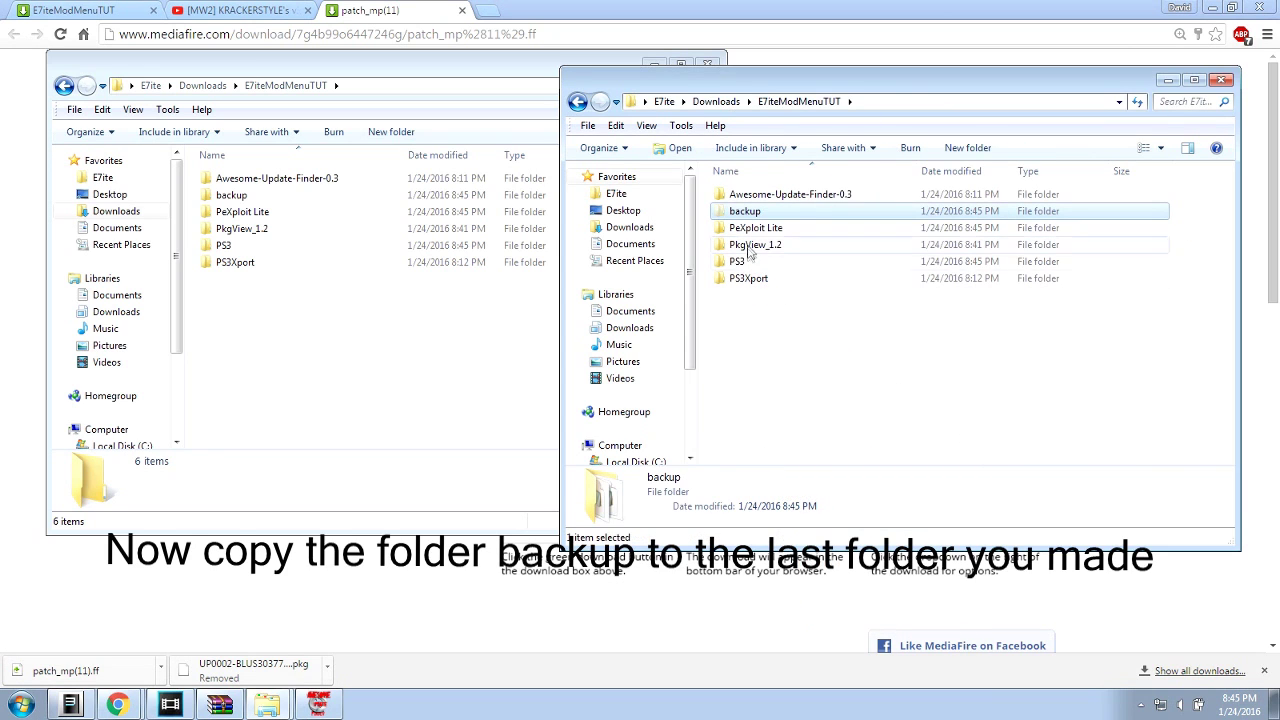
left_click(760, 298)
right_click(745, 216)
left_click(900, 523)
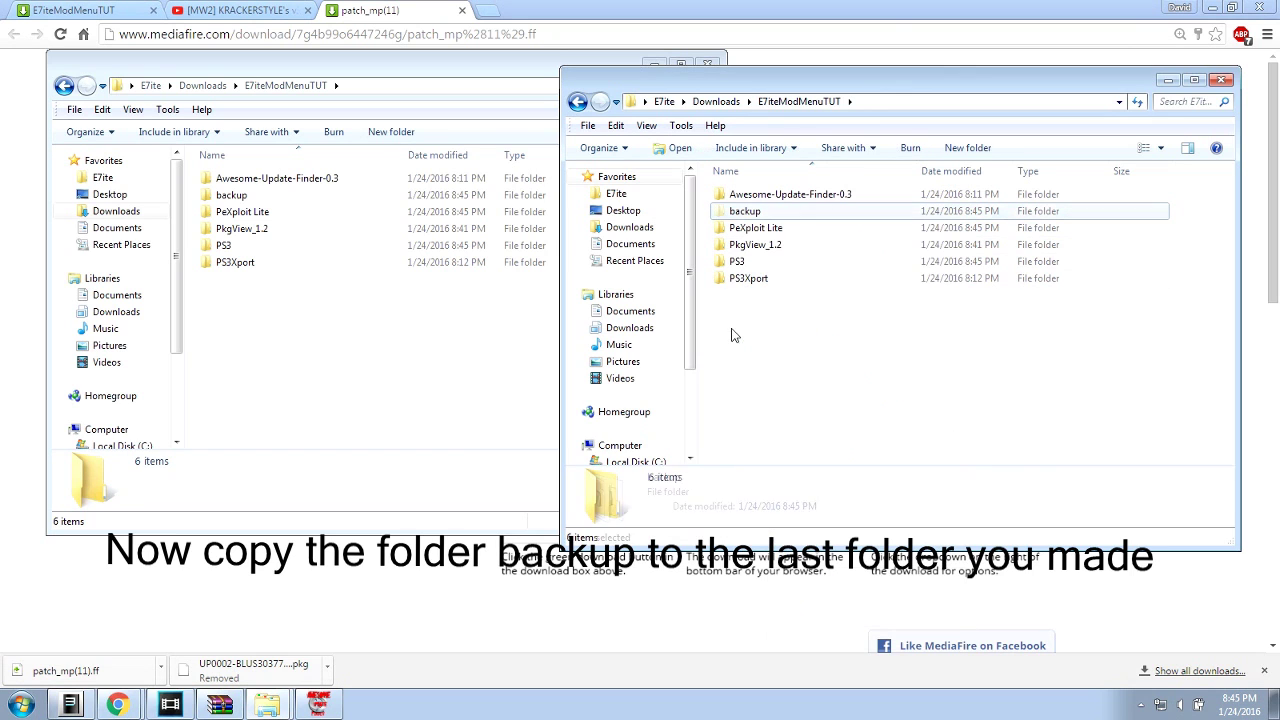
left_click(750, 277)
double_click(748, 262)
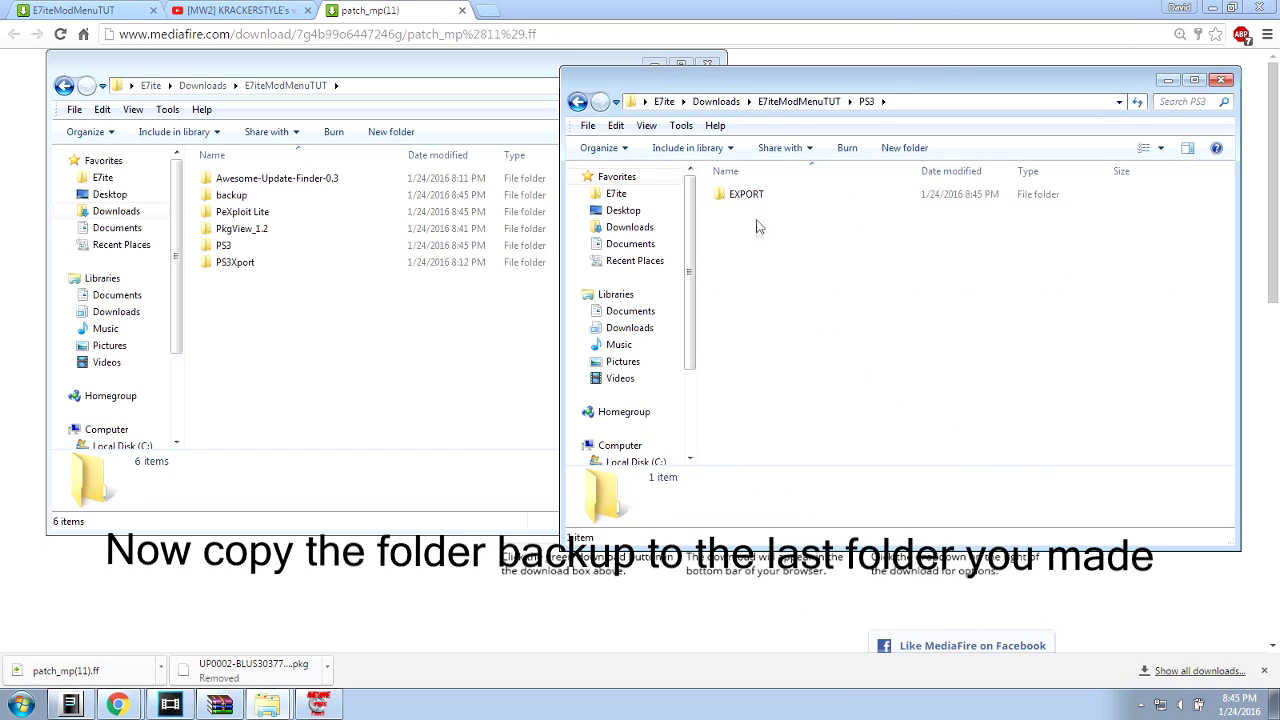
double_click(752, 197)
double_click(758, 200)
left_click_drag(231, 195, 865, 272)
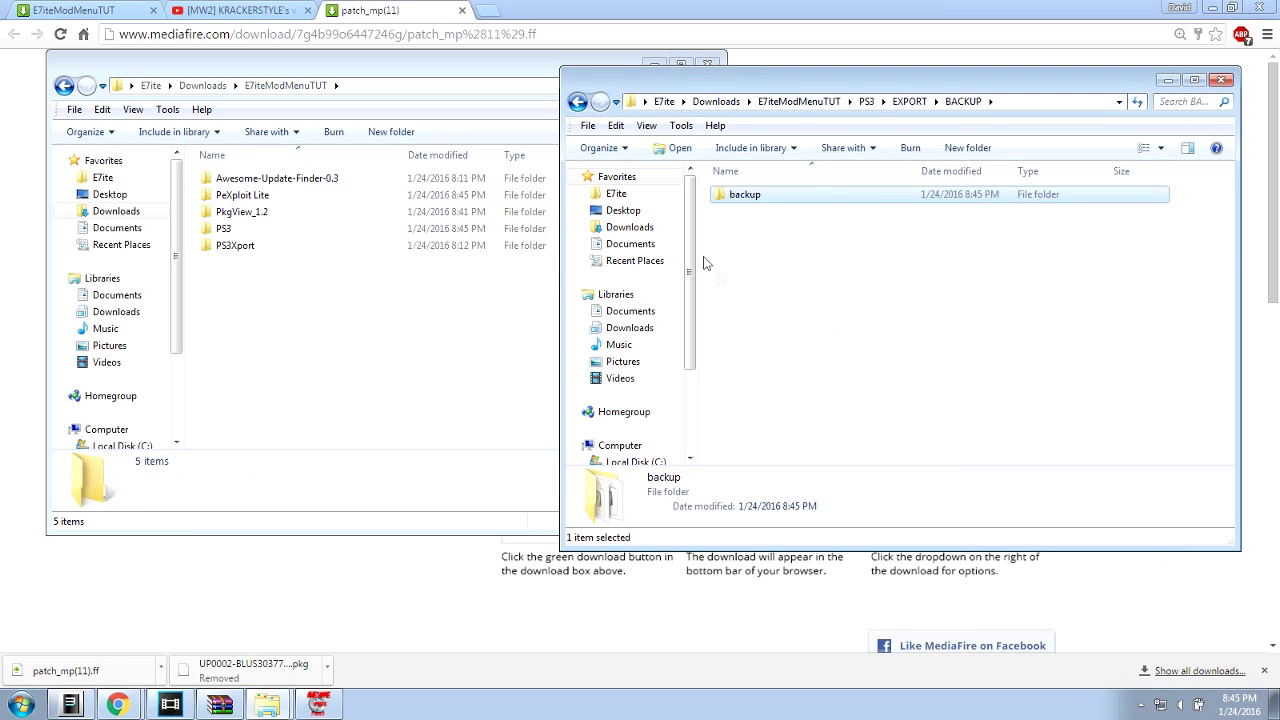
- Return to the E7iteModMenuTUT folder and open Removable Disk (F:) in a second window beside it
left_click(812, 104)
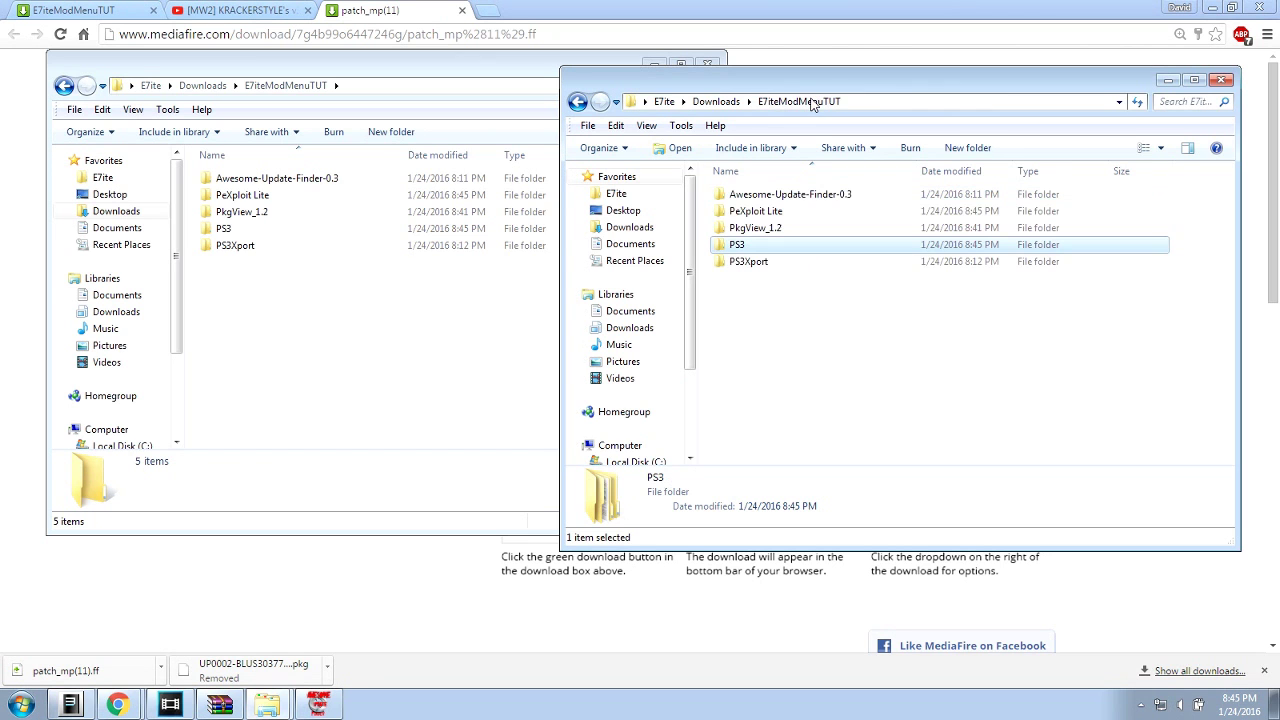
left_click_drag(808, 89, 403, 82)
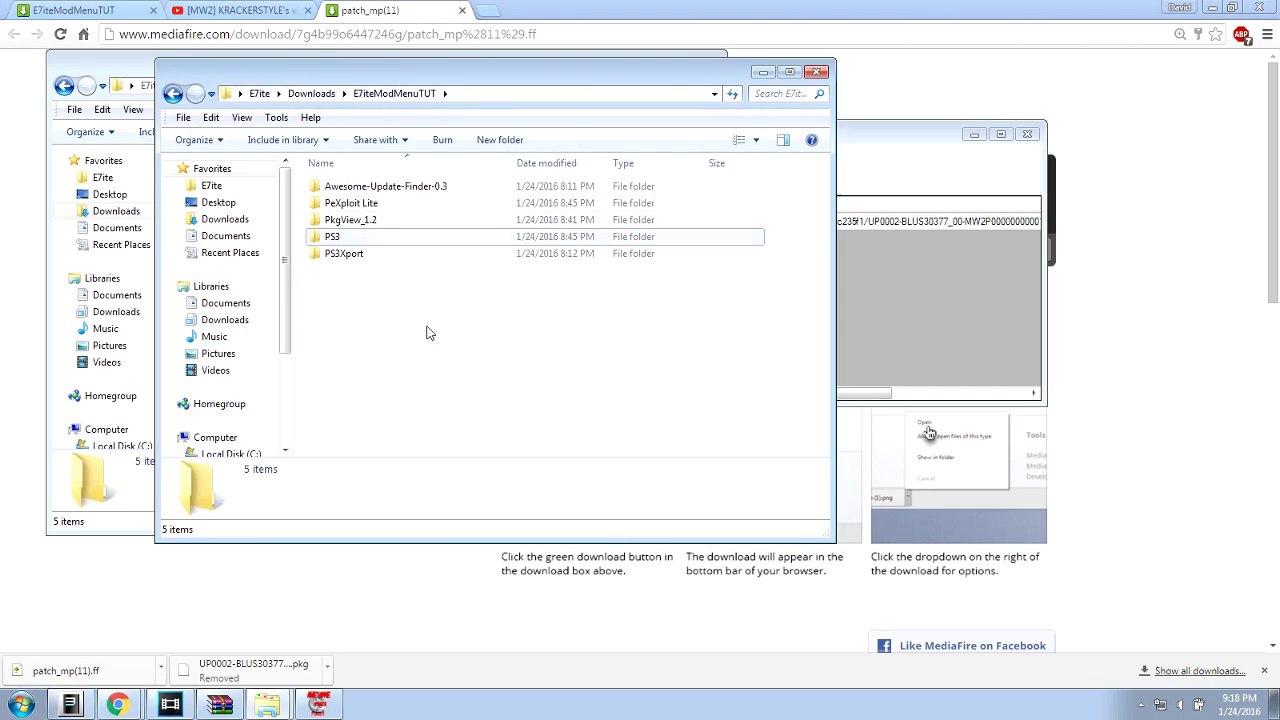
left_click(22, 705)
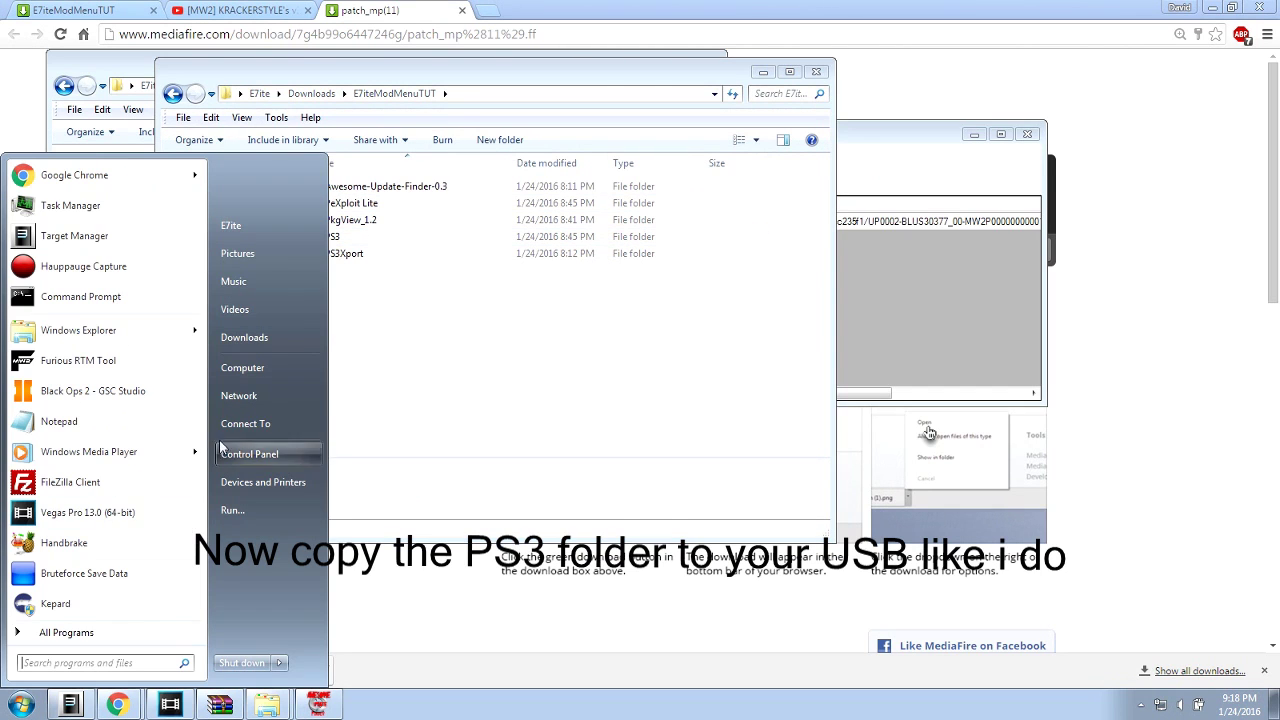
left_click(255, 367)
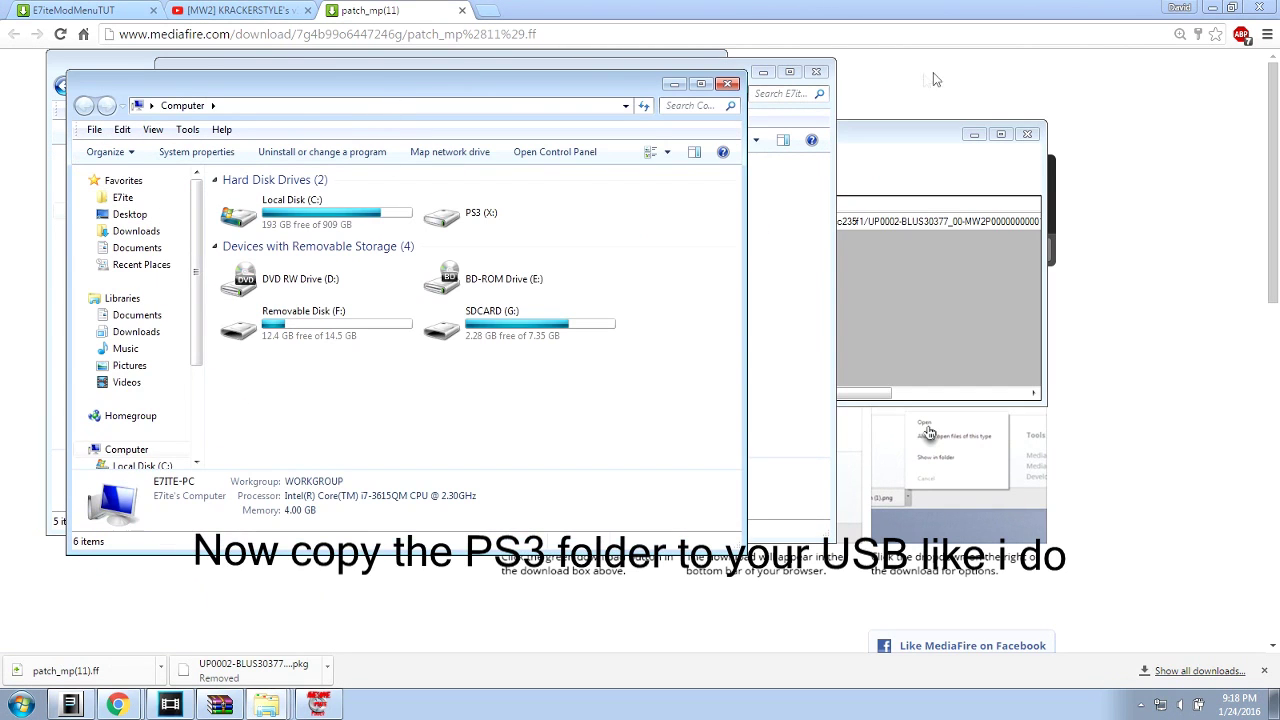
left_click_drag(542, 100, 1084, 84)
double_click(830, 316)
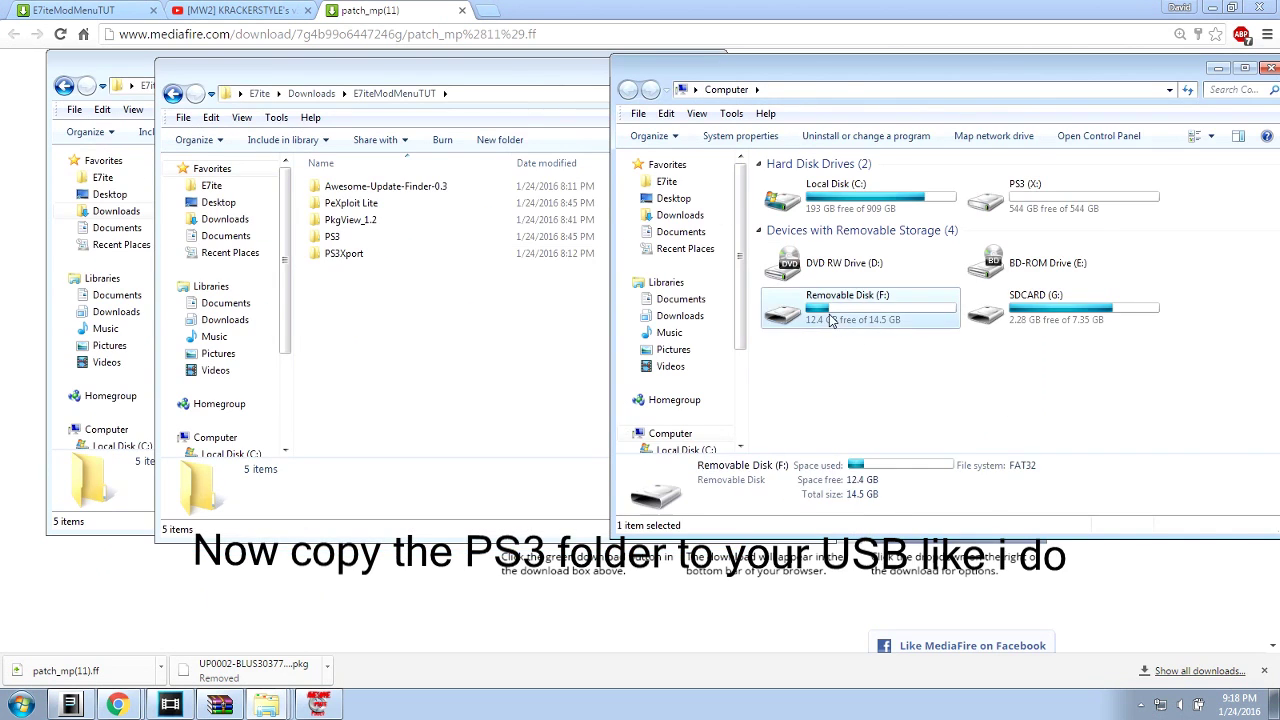
- Copy the PS3 folder from E7iteModMenuTUT to Removable Disk (F:), merging it with the existing PS3 folder
left_click(333, 236)
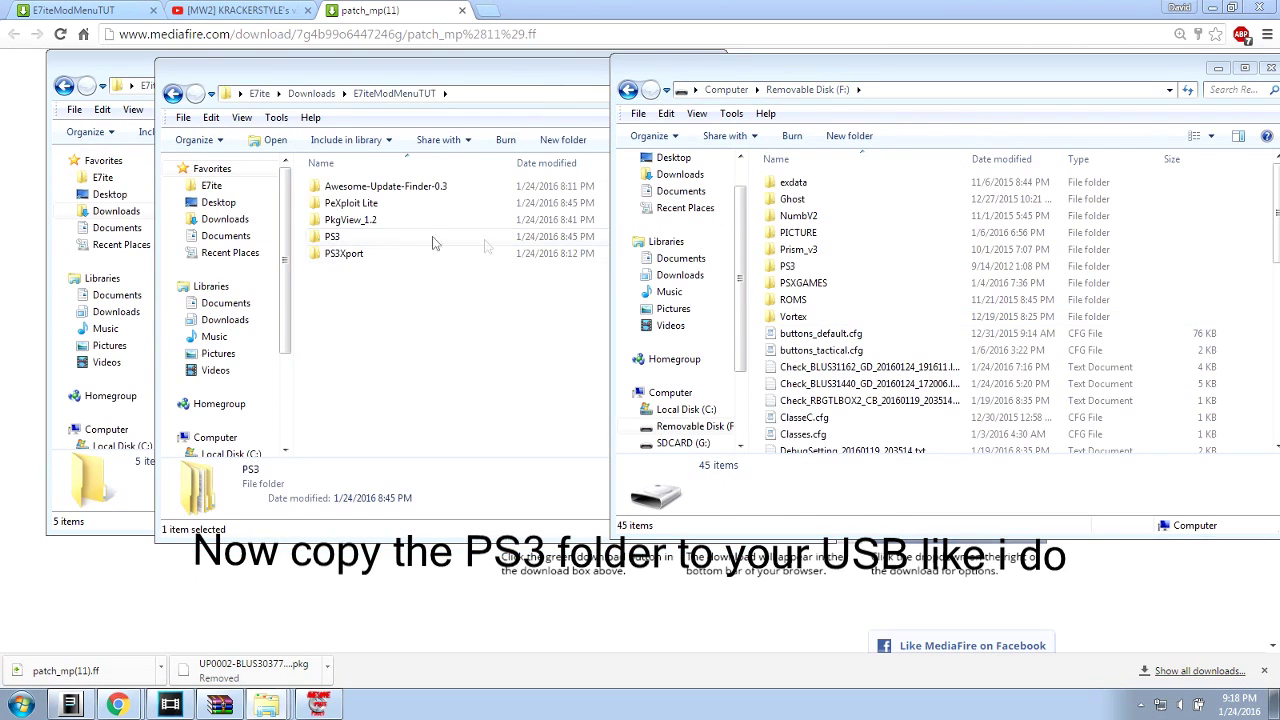
left_click(760, 297)
key("ctrl+v")
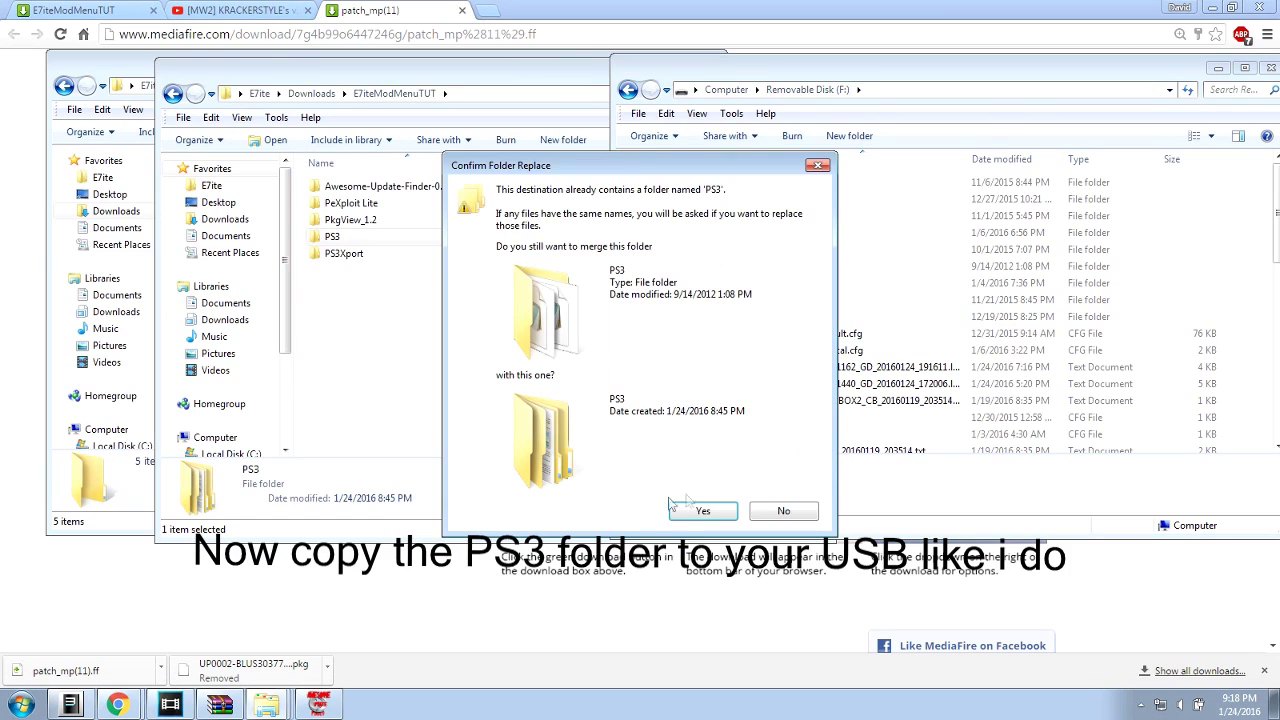
left_click(705, 512)
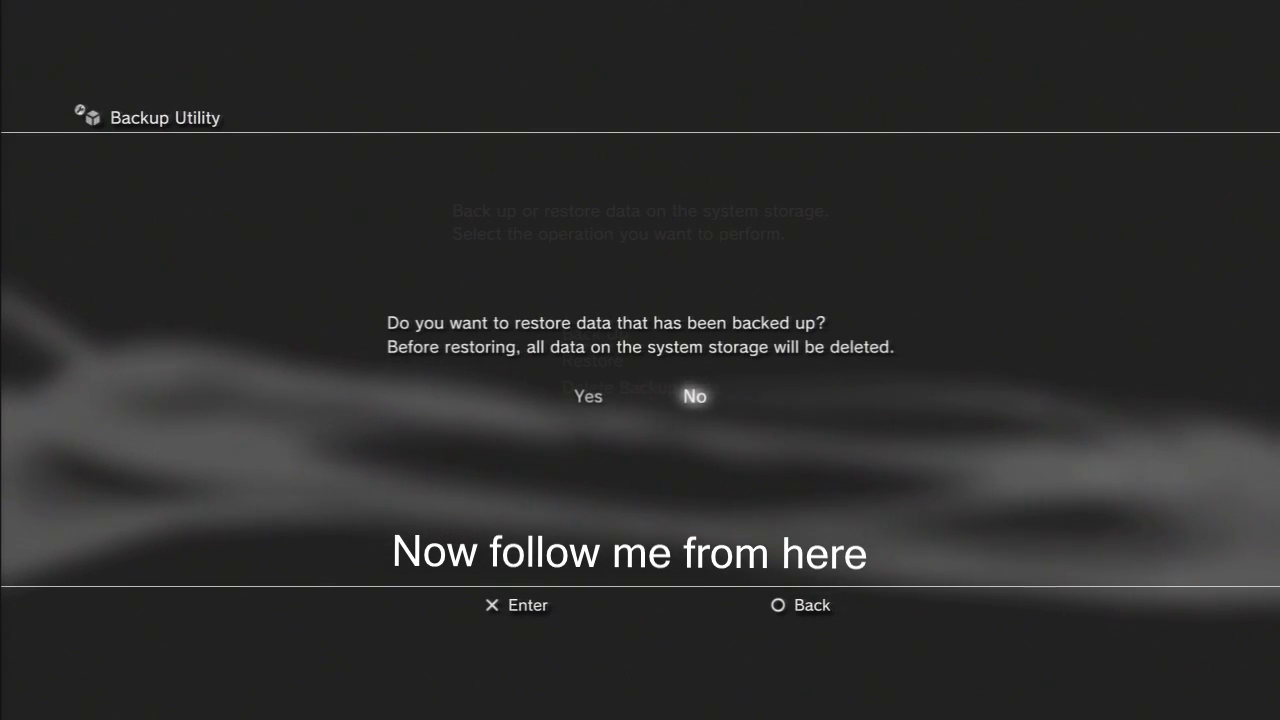
- In the PS3 Backup Utility, agree to restore backed-up data and restore the backup named backup
key("Left")
key("Return")
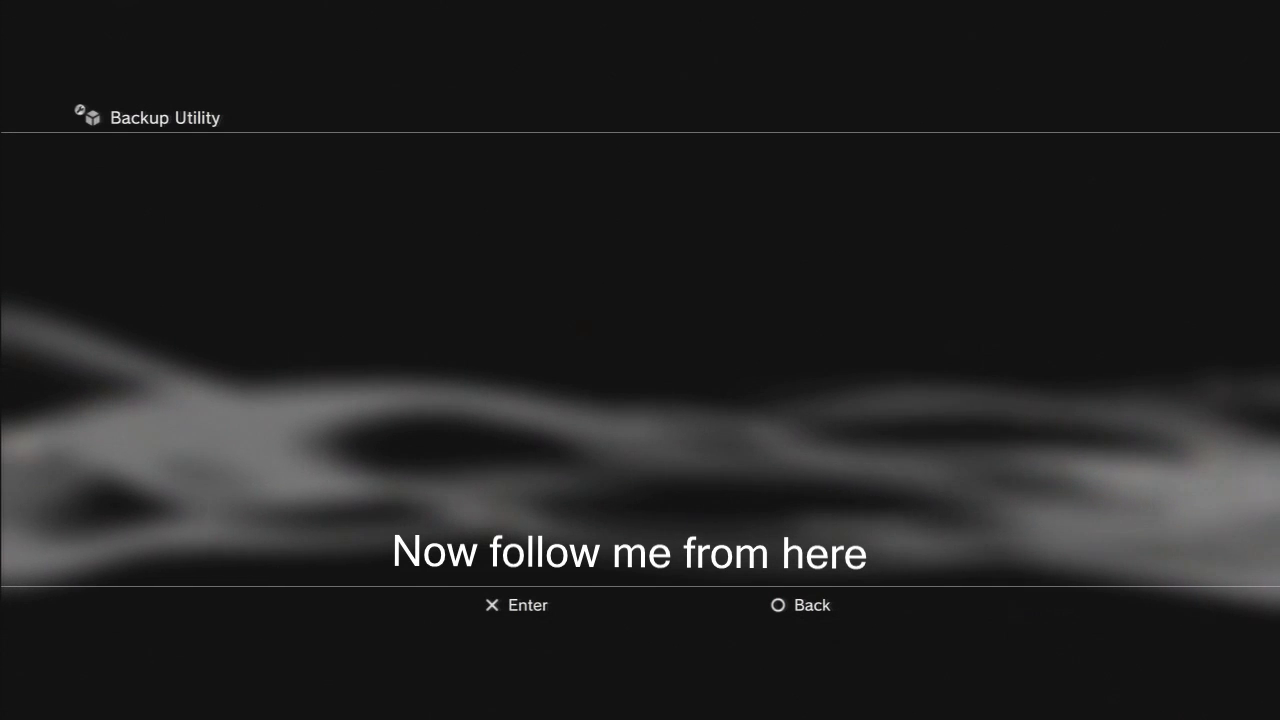
key("Return")
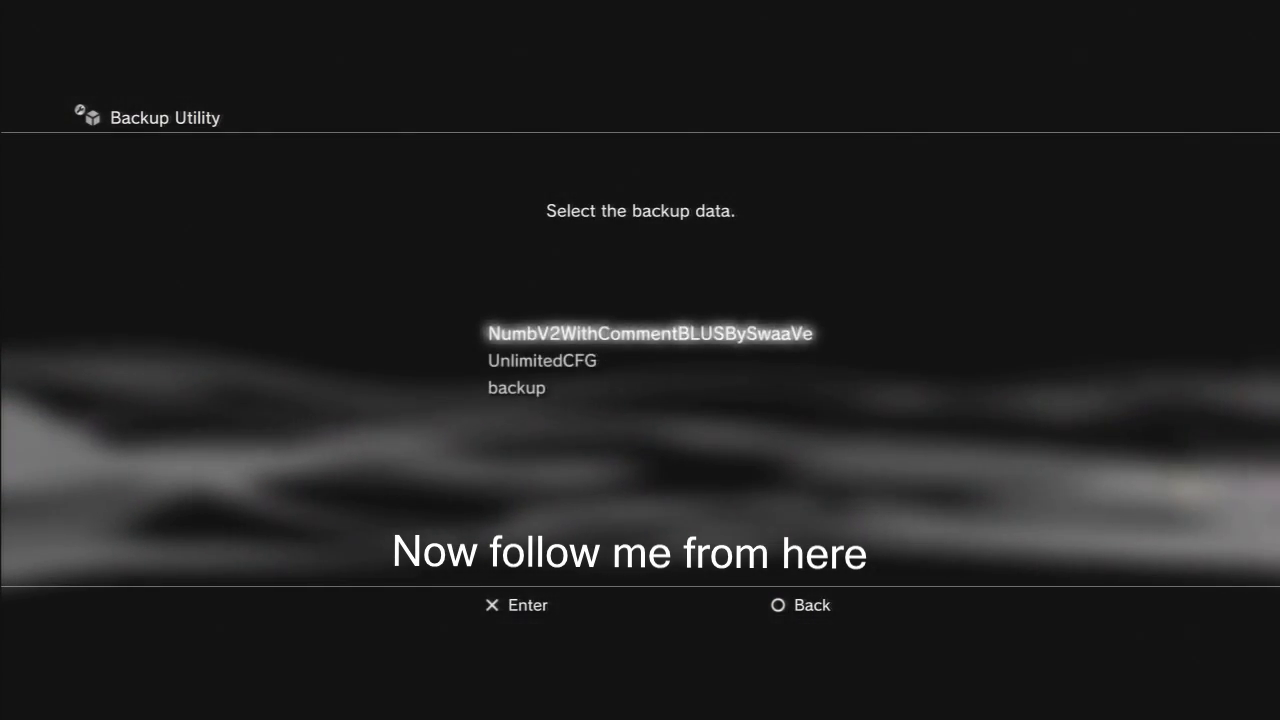
key("Down")
key("Down")
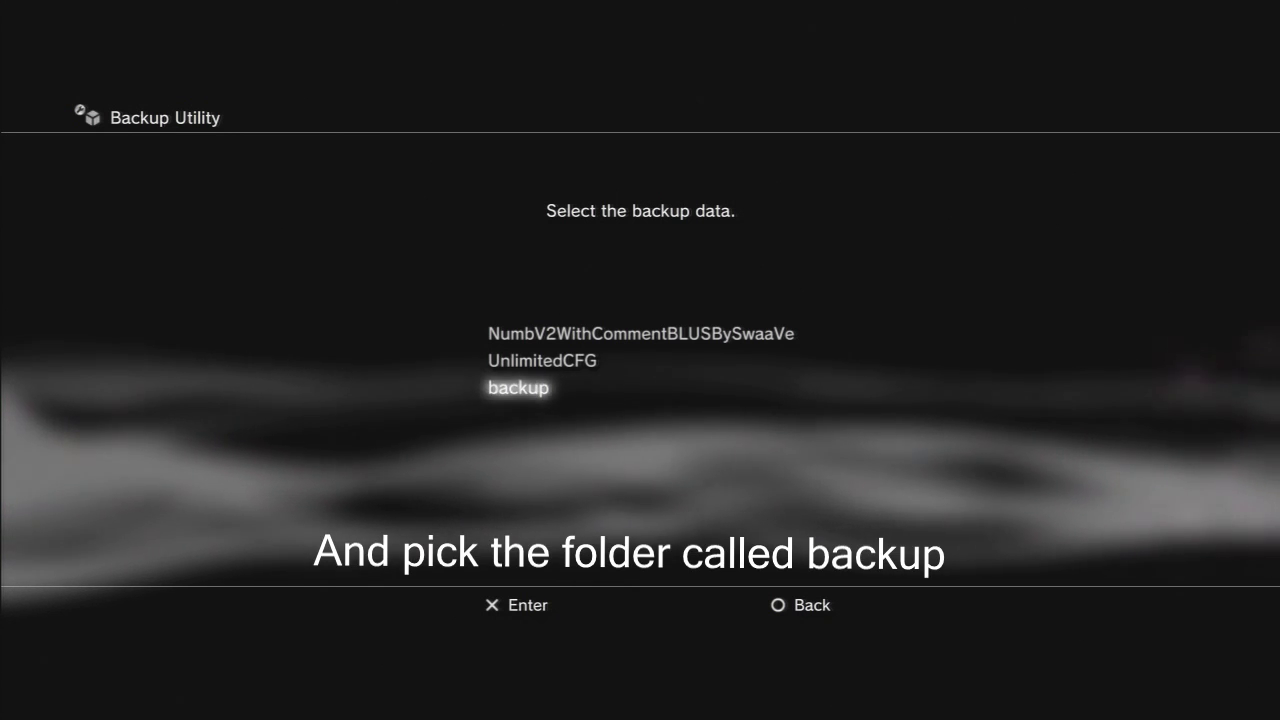
key("Return")
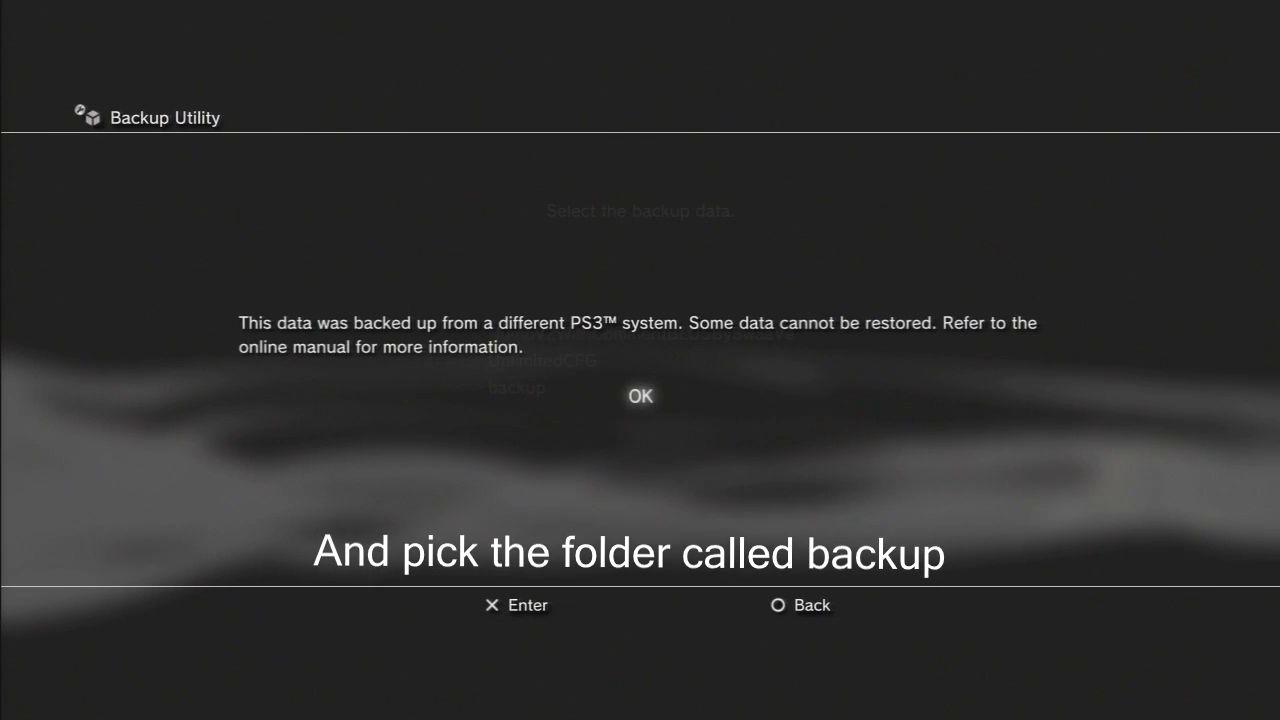
key("Return")
key("Left")
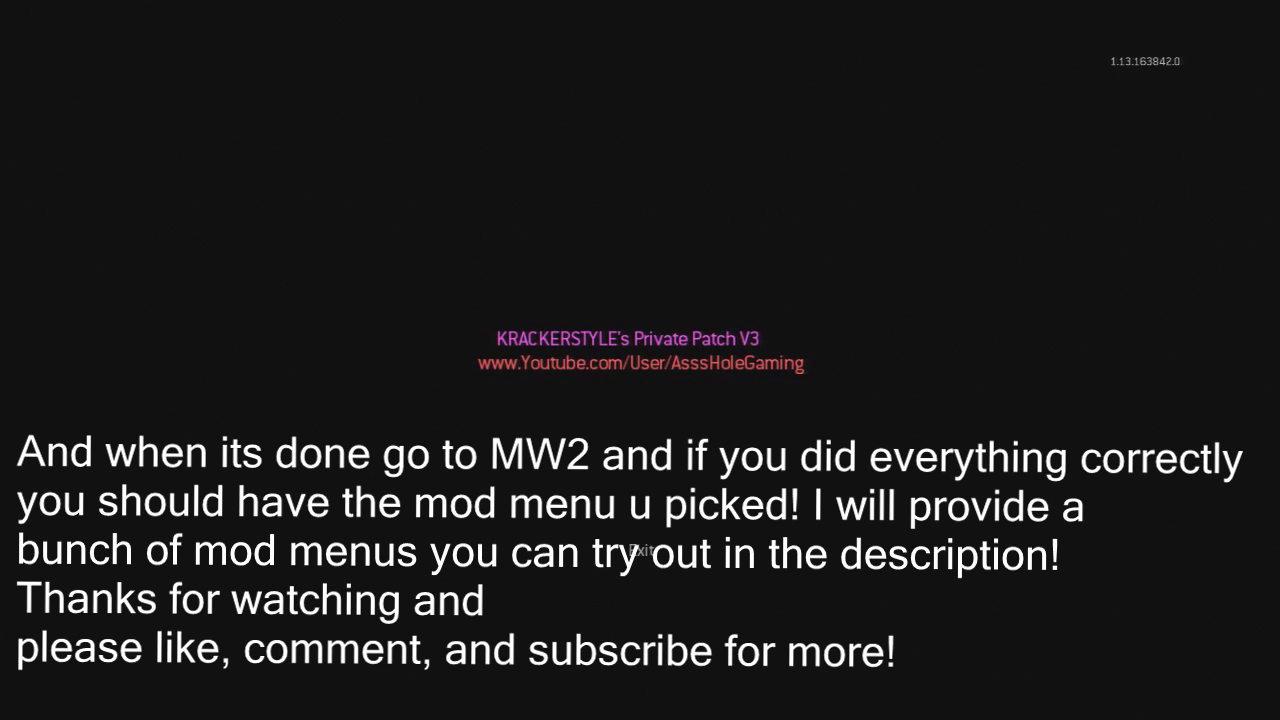
key("Down")
key("Down")
key("Down")
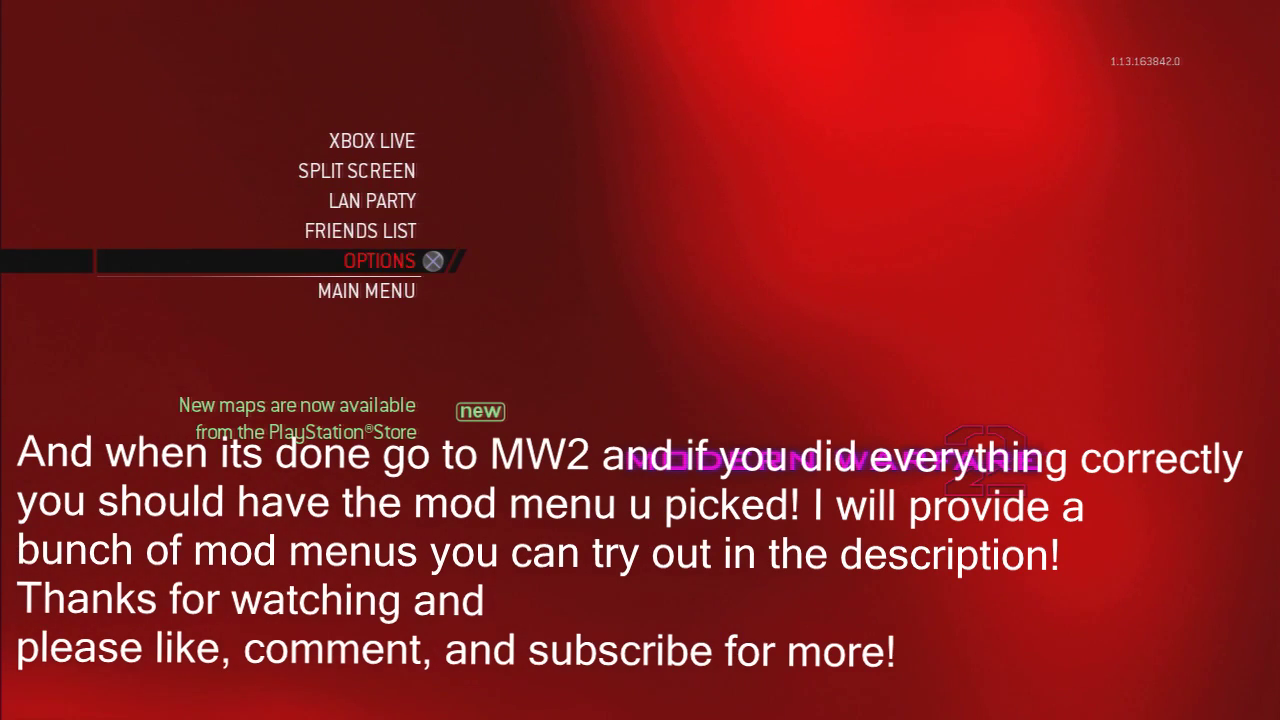
key("Return")
key("Right")
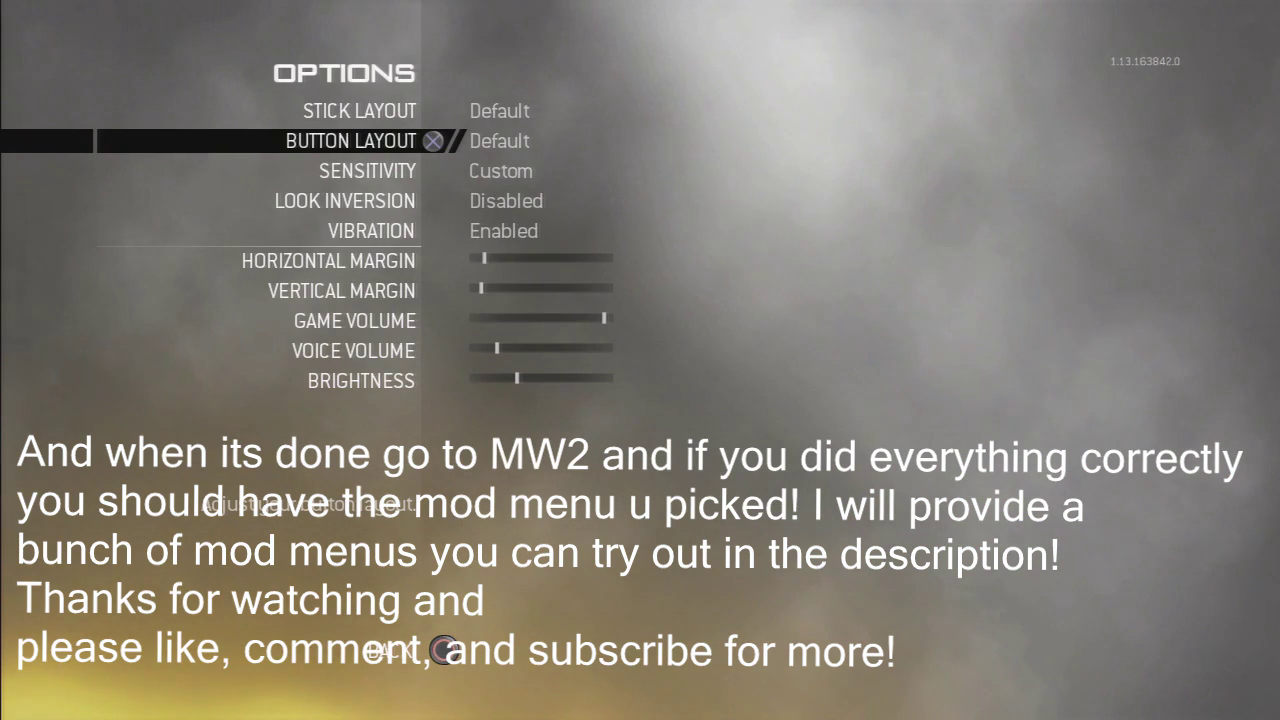
key("Escape")
- Go online through Xbox Live in the Modern Warfare 2 multiplayer menu and open the Private Match lobby
key("Up")
key("Up")
key("Up")
key("Up")
key("Return")
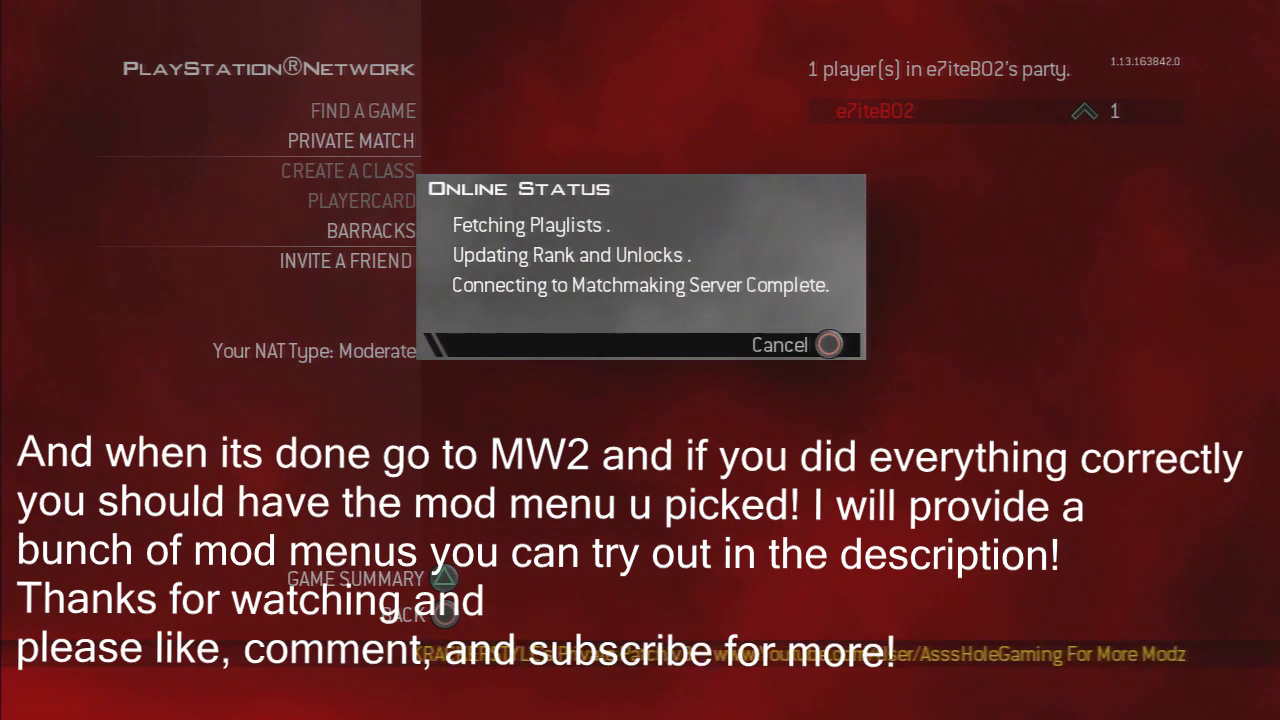
key("Down")
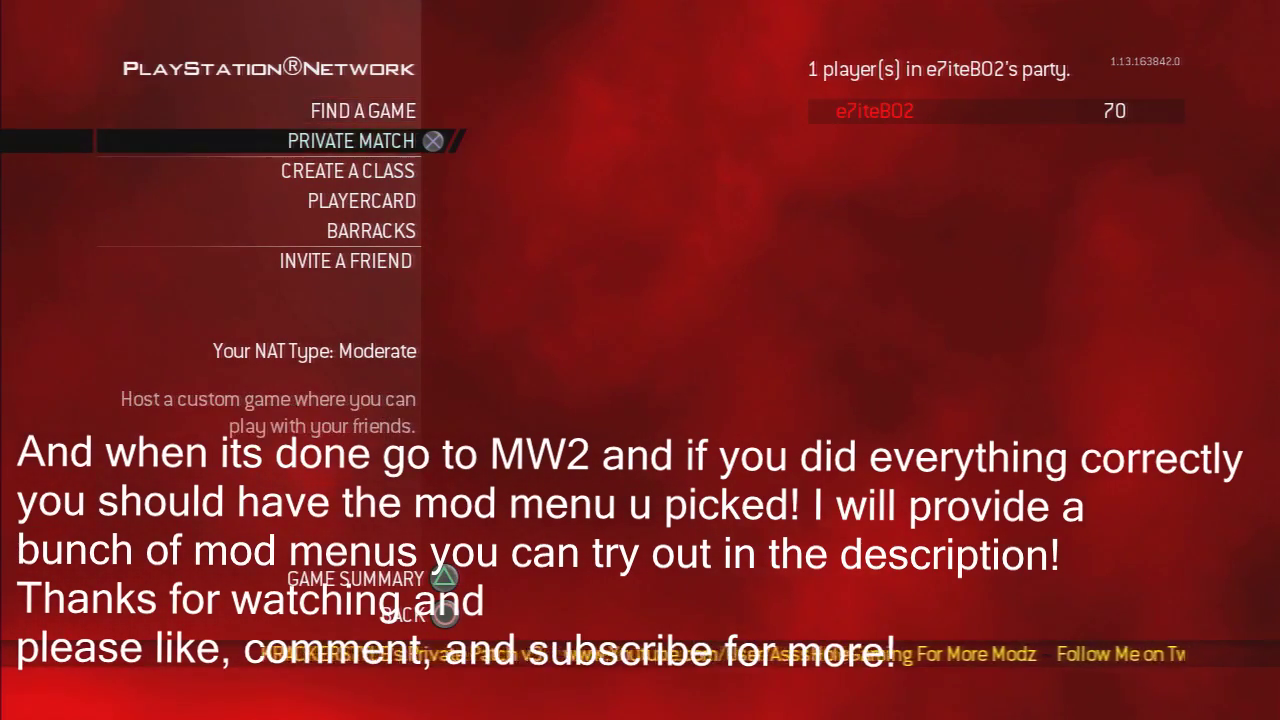
key("Return")
- Set up the private match as Free-for-all on the Rust map and return to the lobby
key("Down")
key("Return")
key("Return")
key("Up")
key("Up")
key("Up")
key("Up")
key("Up")
key("Up")
key("Up")
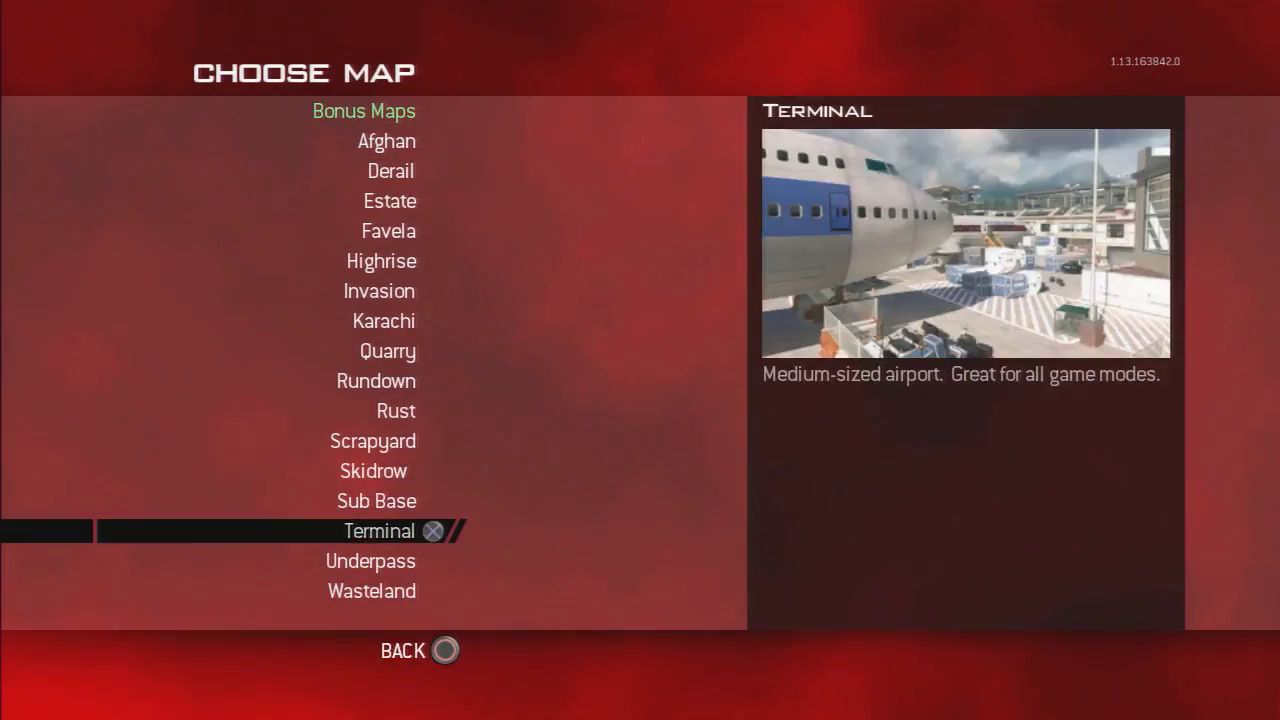
key("Return")
key("Down")
key("Down")
key("Return")
key("Escape")
key("Escape")
key("Down")
key("Return")
key("Up")
key("Escape")
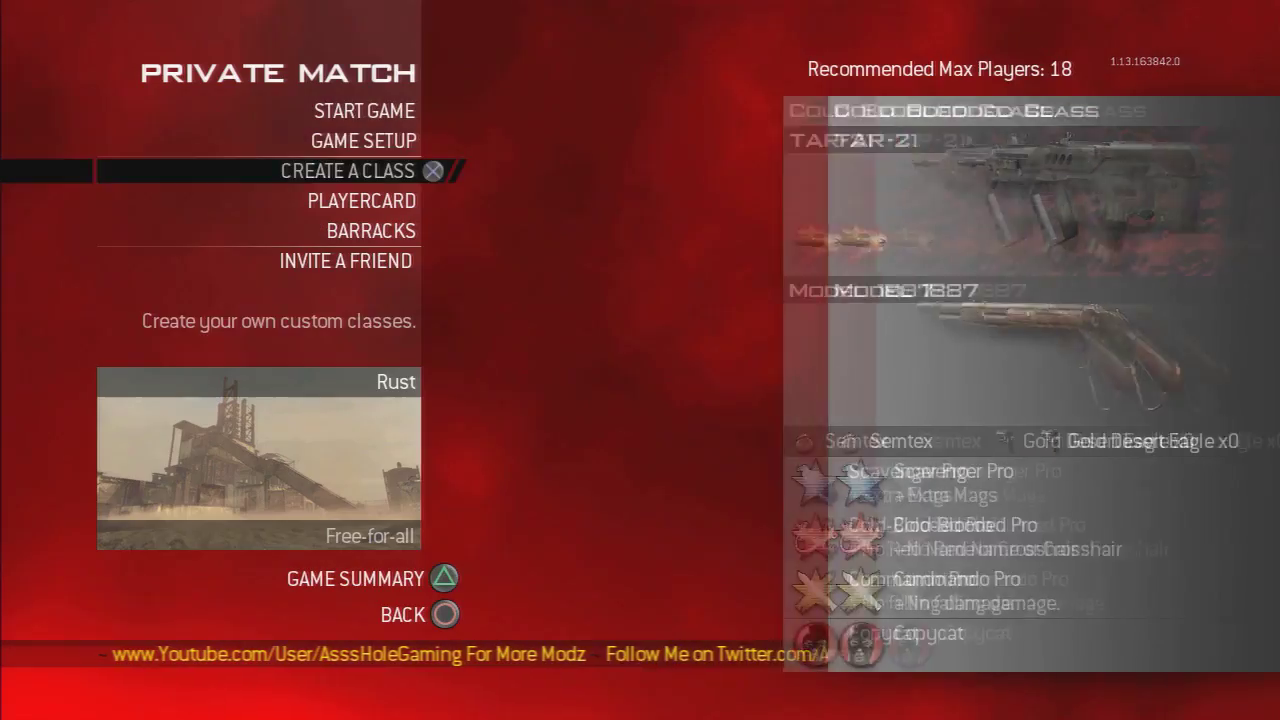
- Start the private match and join a team with Auto-Assign
key("Up")
key("Up")
key("Return")
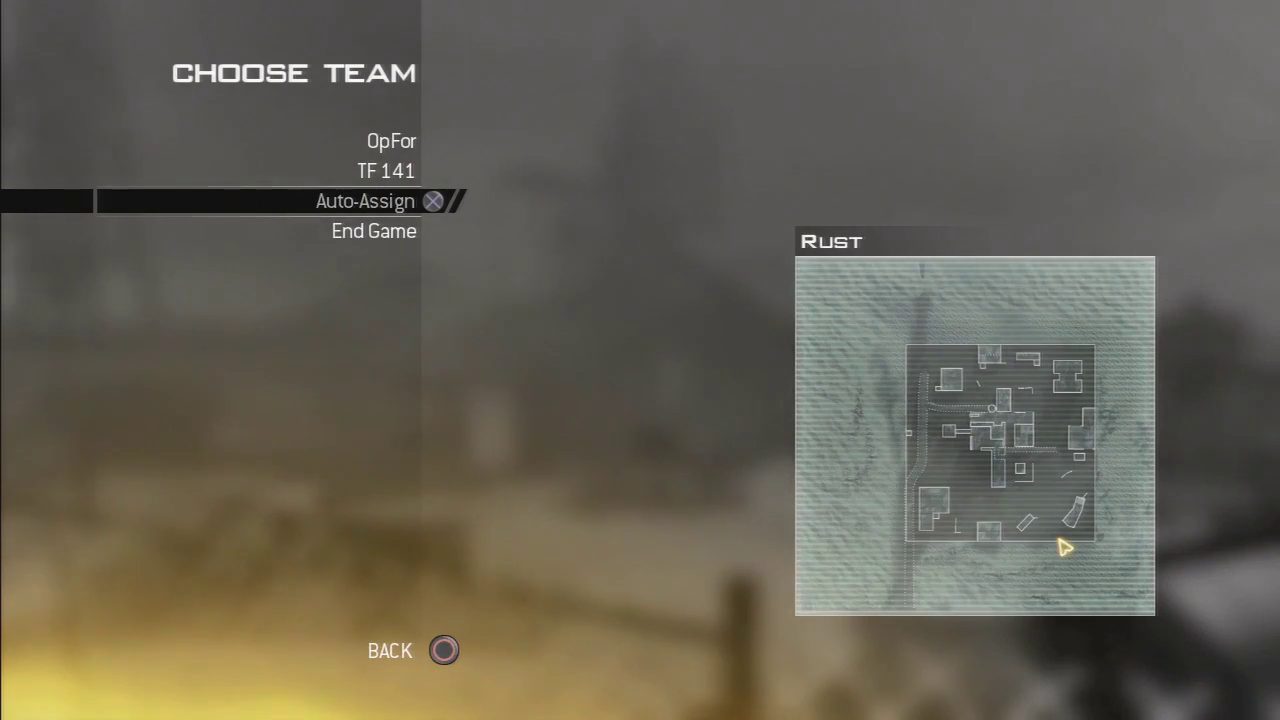
key("Return")
- Choose the OMA UMP Class and enter the match with it
key("Down")
key("Down")
key("Down")
key("Down")
key("Down")
key("Down")
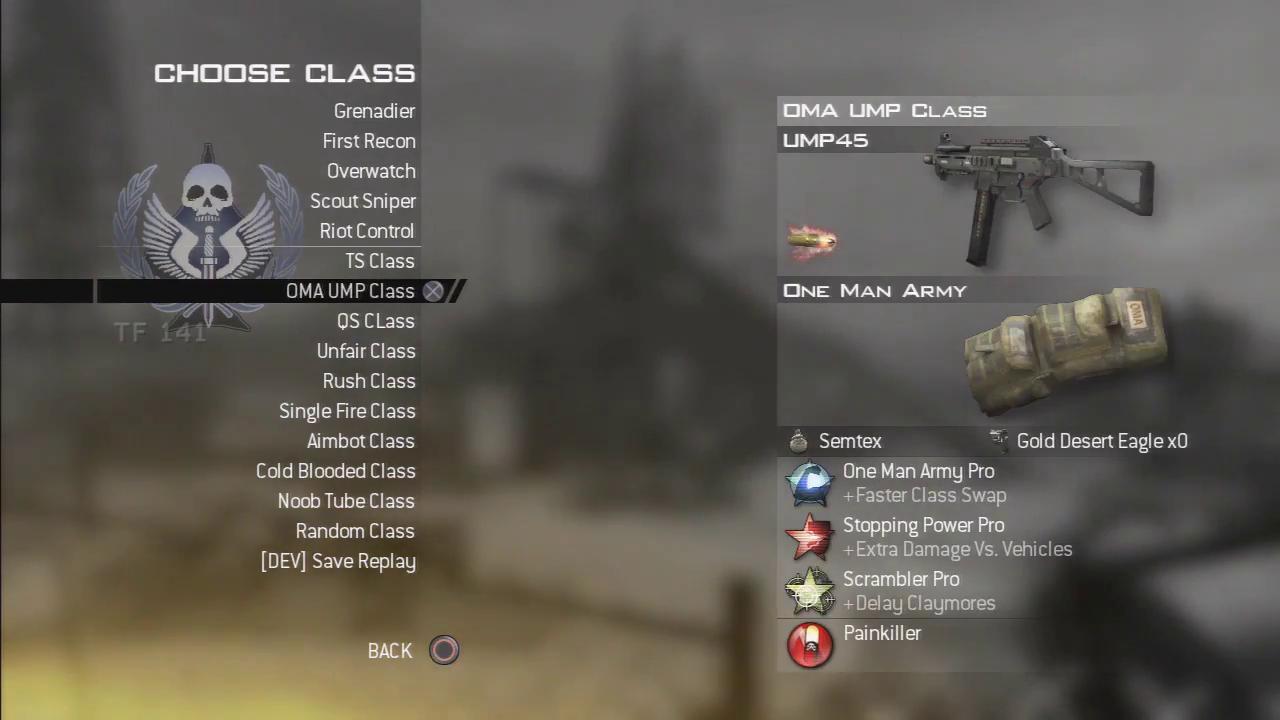
key("Return")
key("Tab")
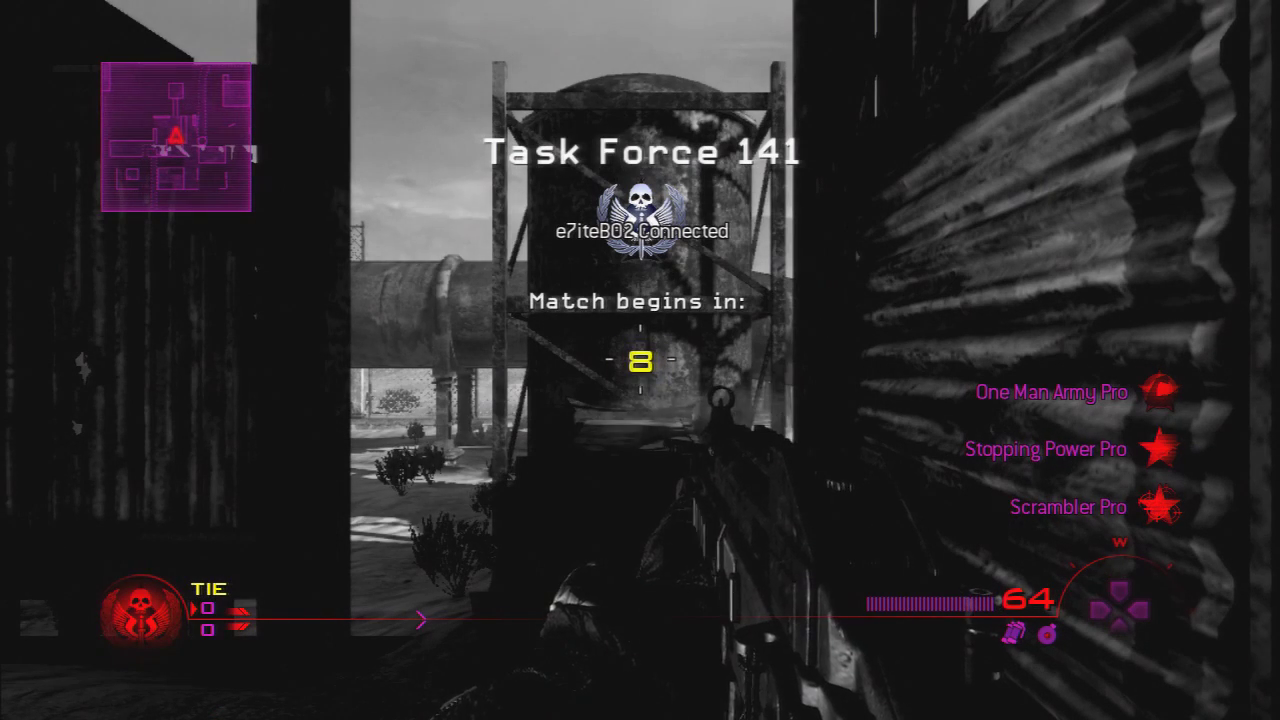
key("Tab")
key("Home")
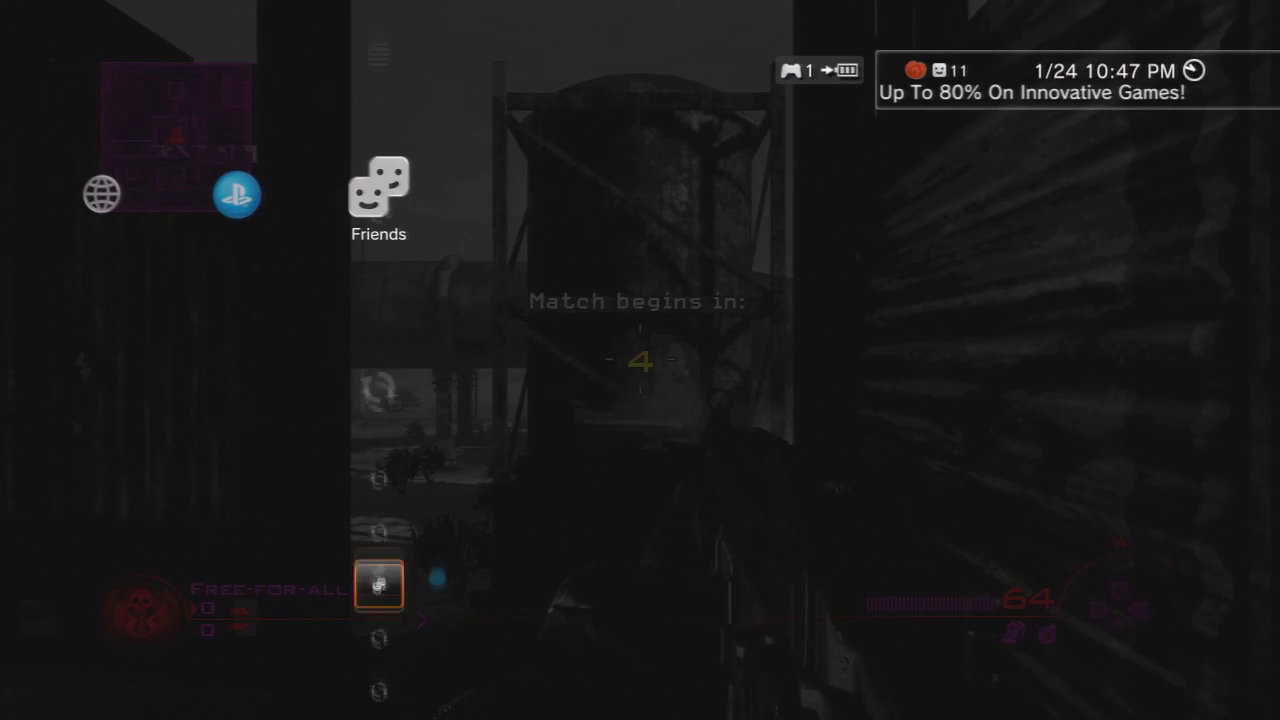
key("Down")
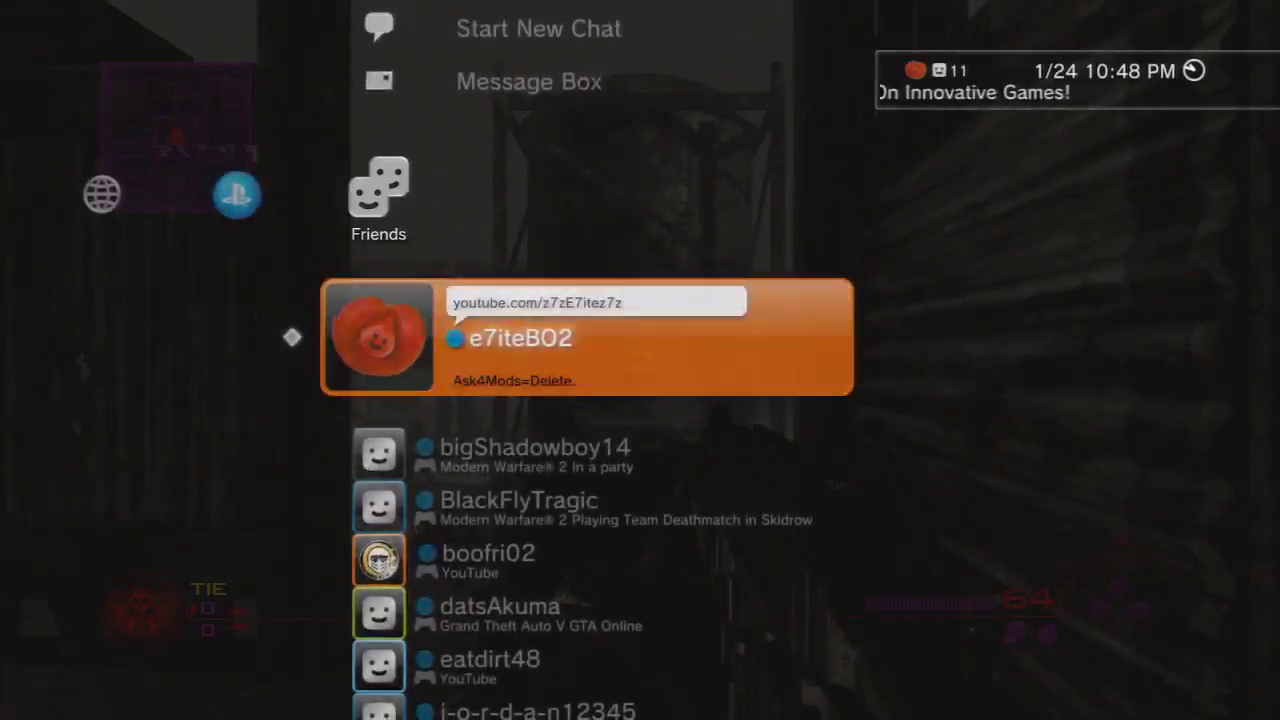
key("Home")
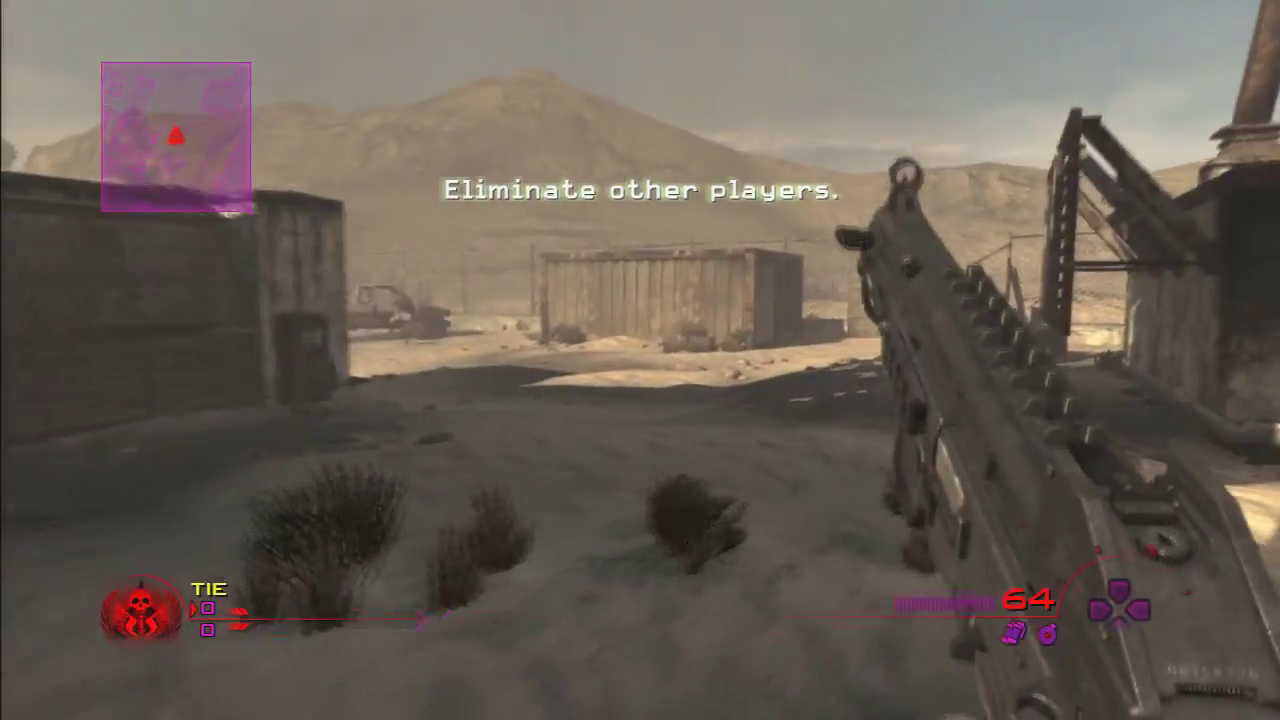
key("Up")
key("Down")
key("Right")
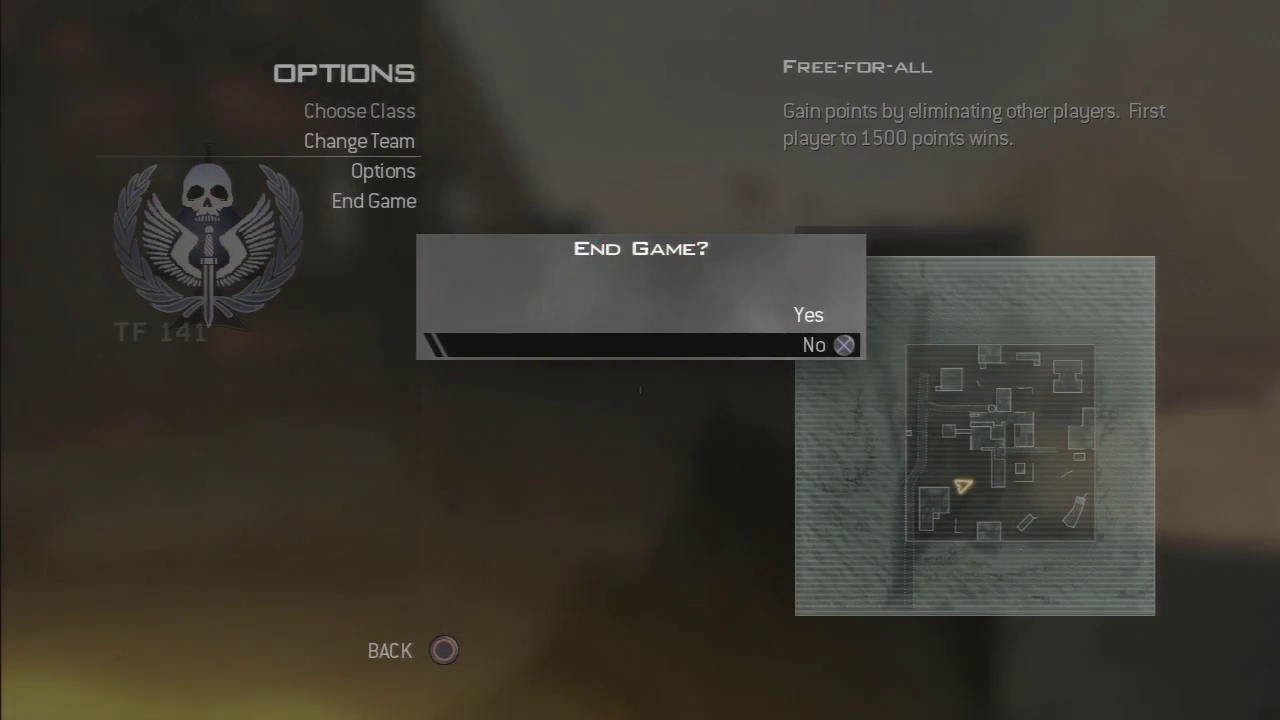
key("Escape")
key("Escape")
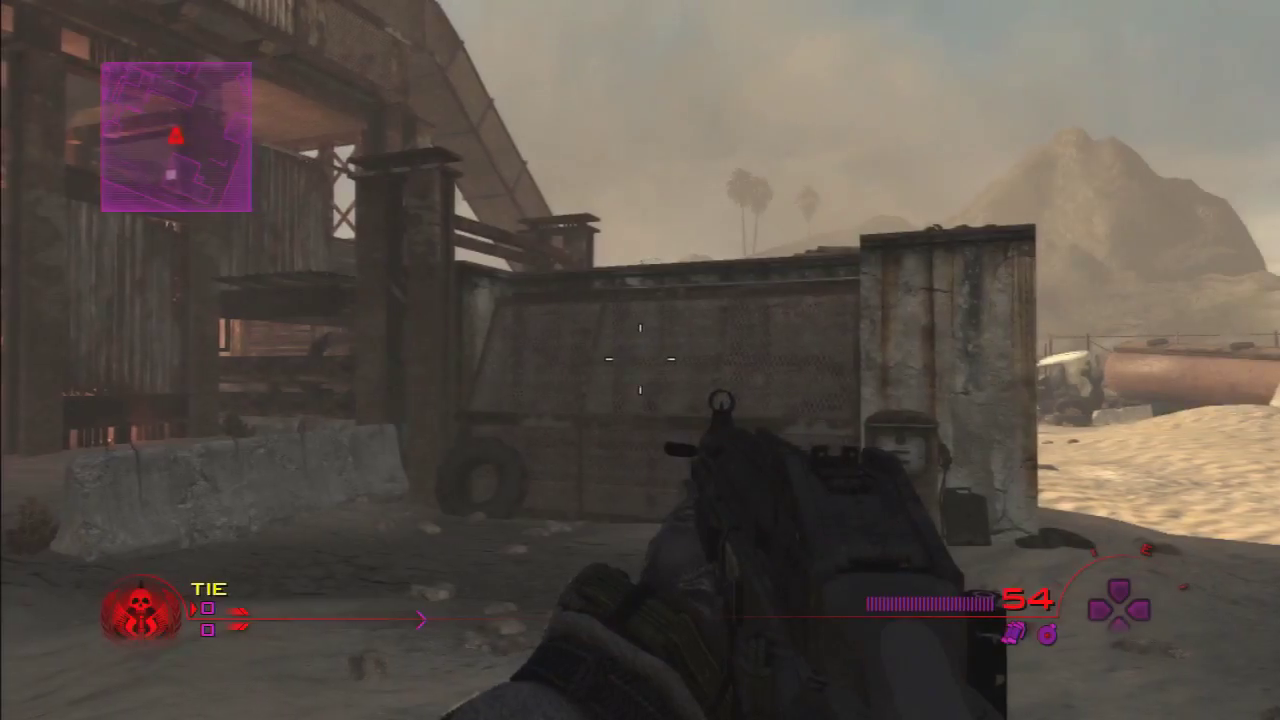
- Open the mod menu in the match, go to Game Settings and turn on Super Speed
key("Up")
key("Right")
key("Left")
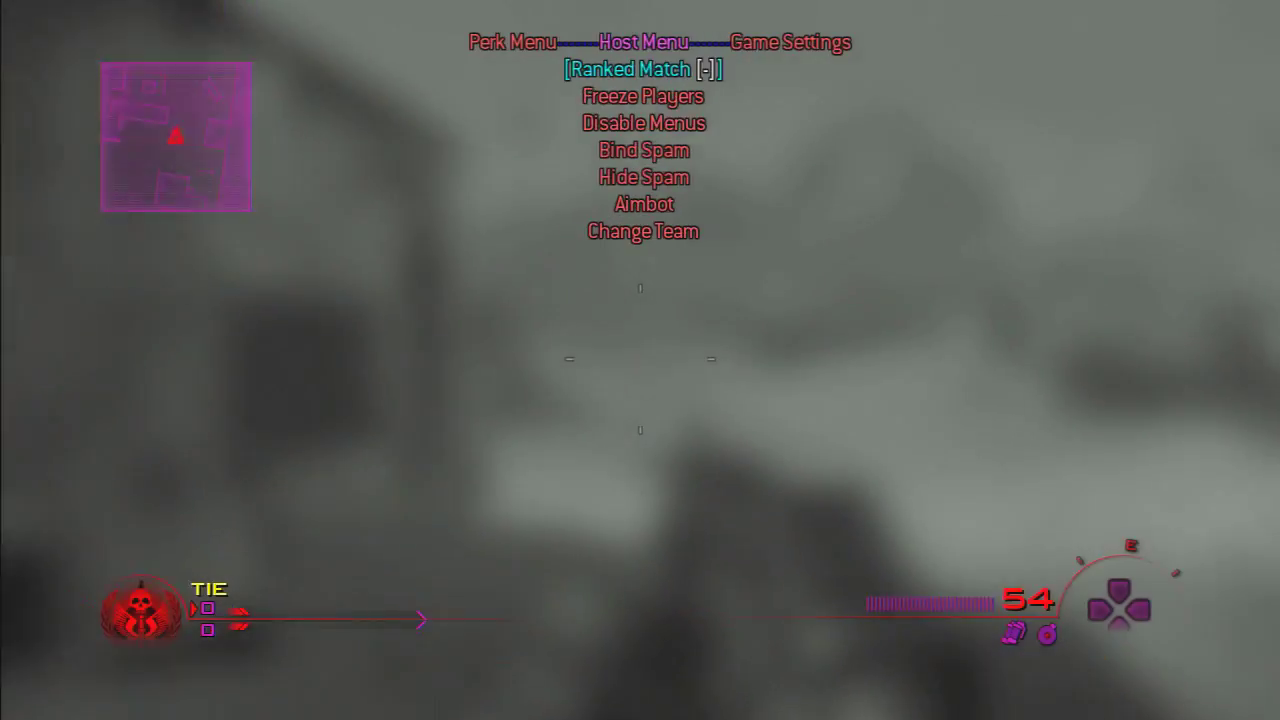
key("Right")
key("Return")
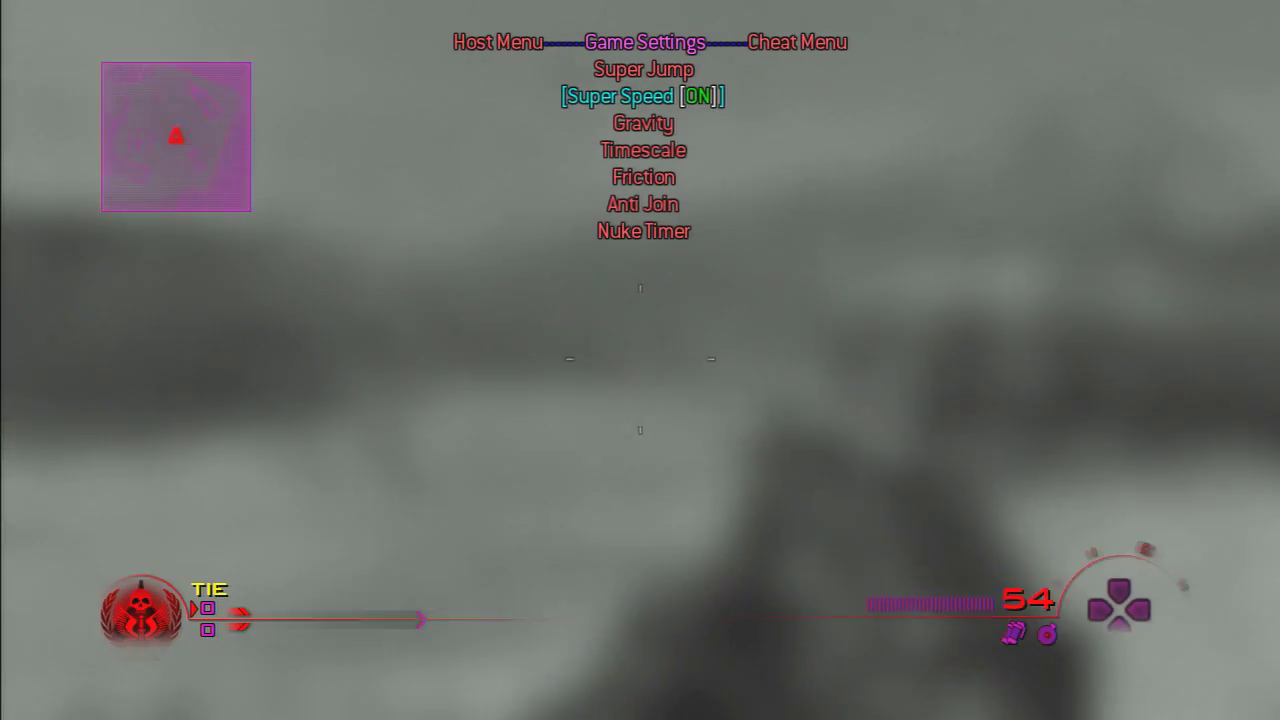